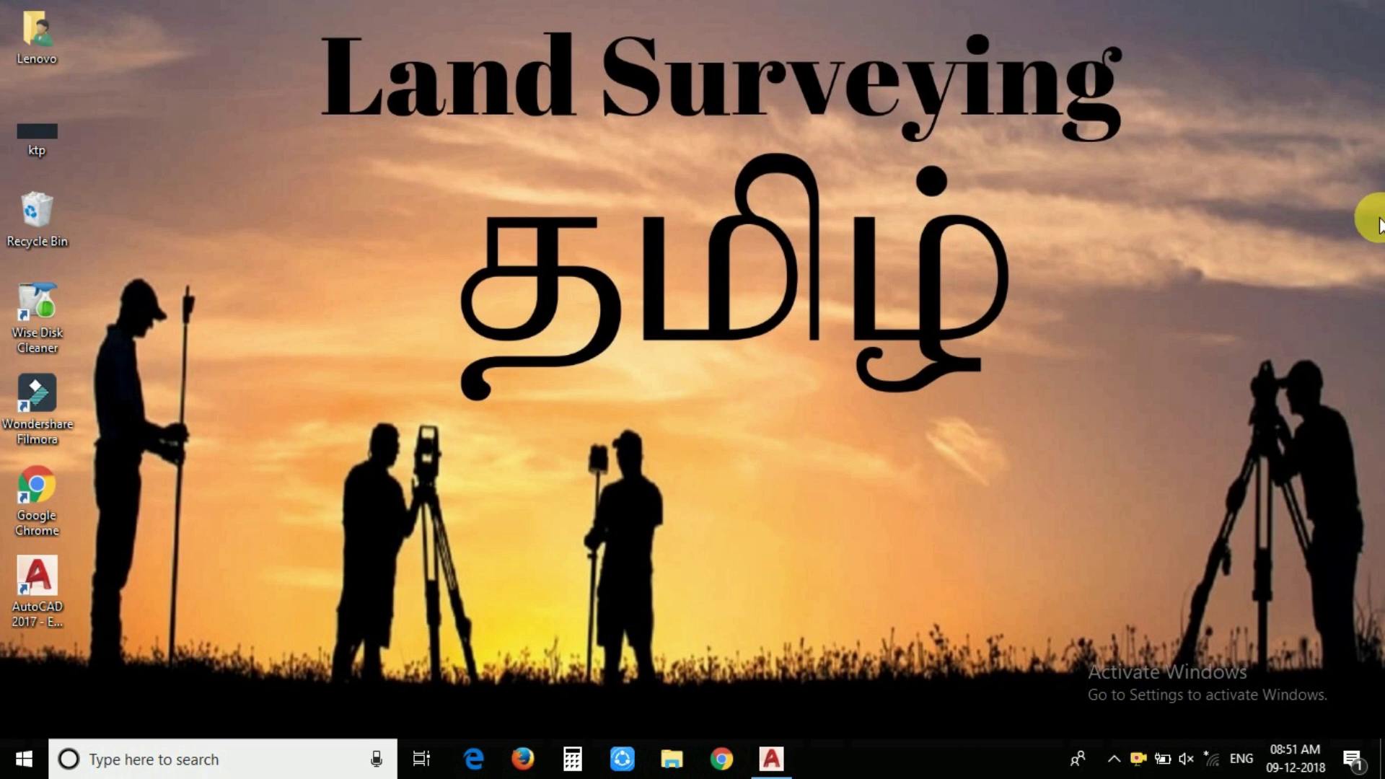
Restore the AutoCAD 2017 window from the Windows taskbar.
{"action": "left_click", "coordinate": [790, 757]}
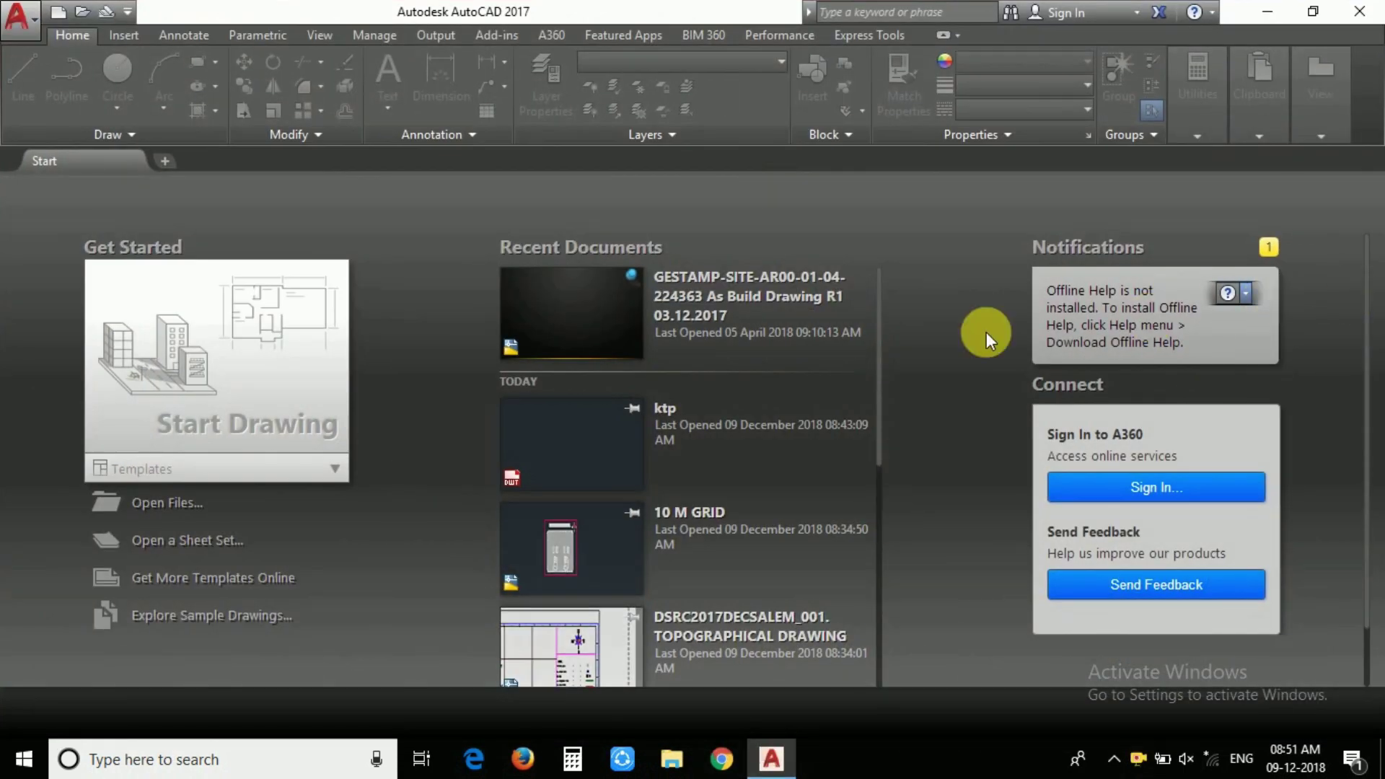
Start a new blank drawing from the Start tab and turn the grid off.
{"action": "left_click", "coordinate": [236, 345]}
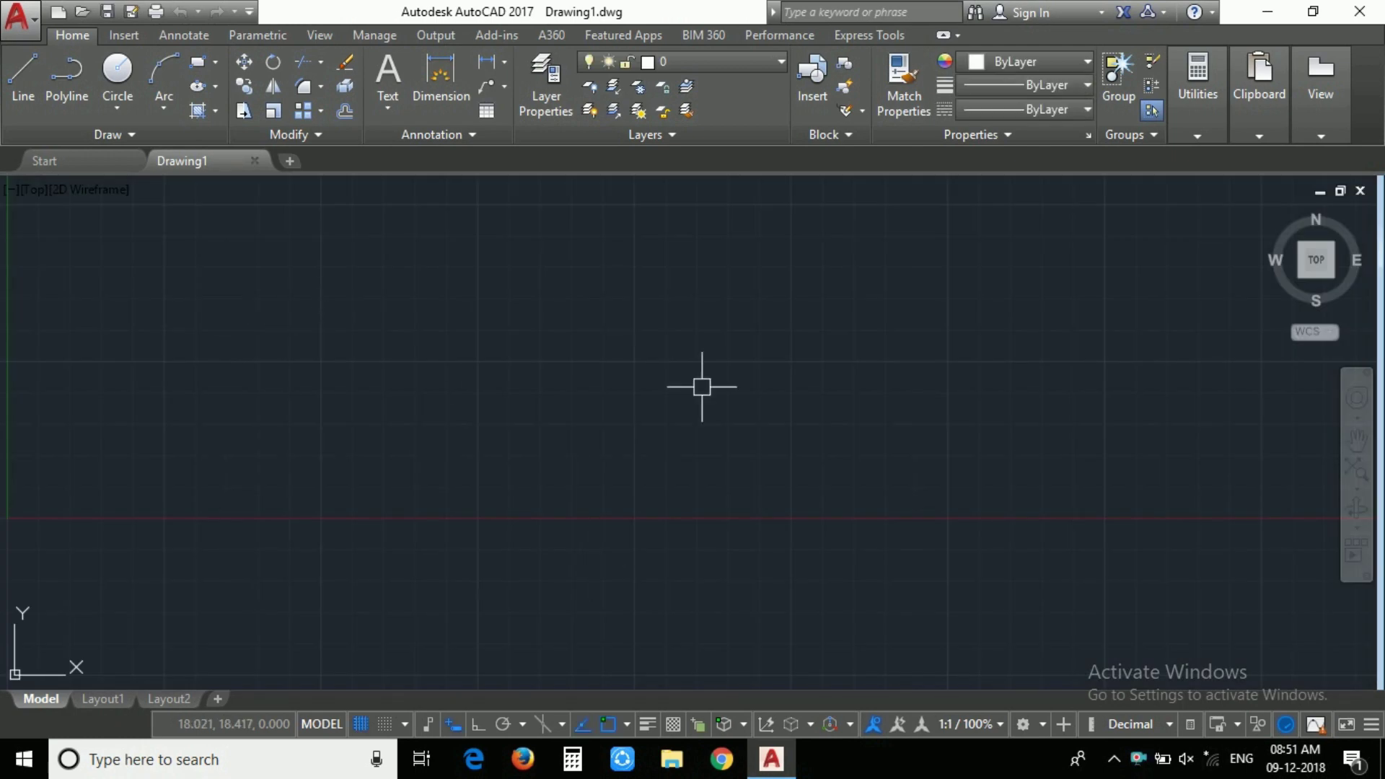
{"action": "left_click", "coordinate": [359, 722]}
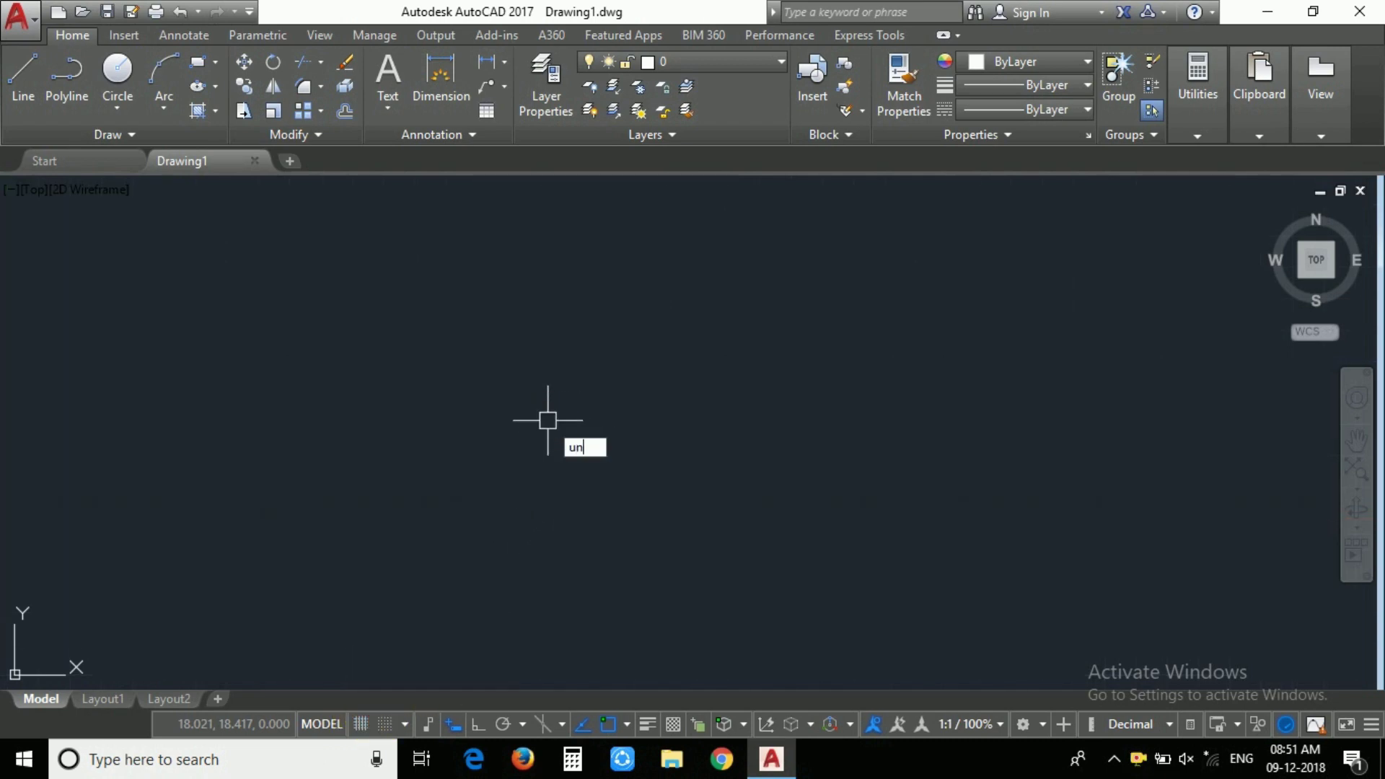
Confirm Drawing Units as Decimal length, 0.000 precision and Meters insertion scale.
{"action": "key", "text": "Return"}
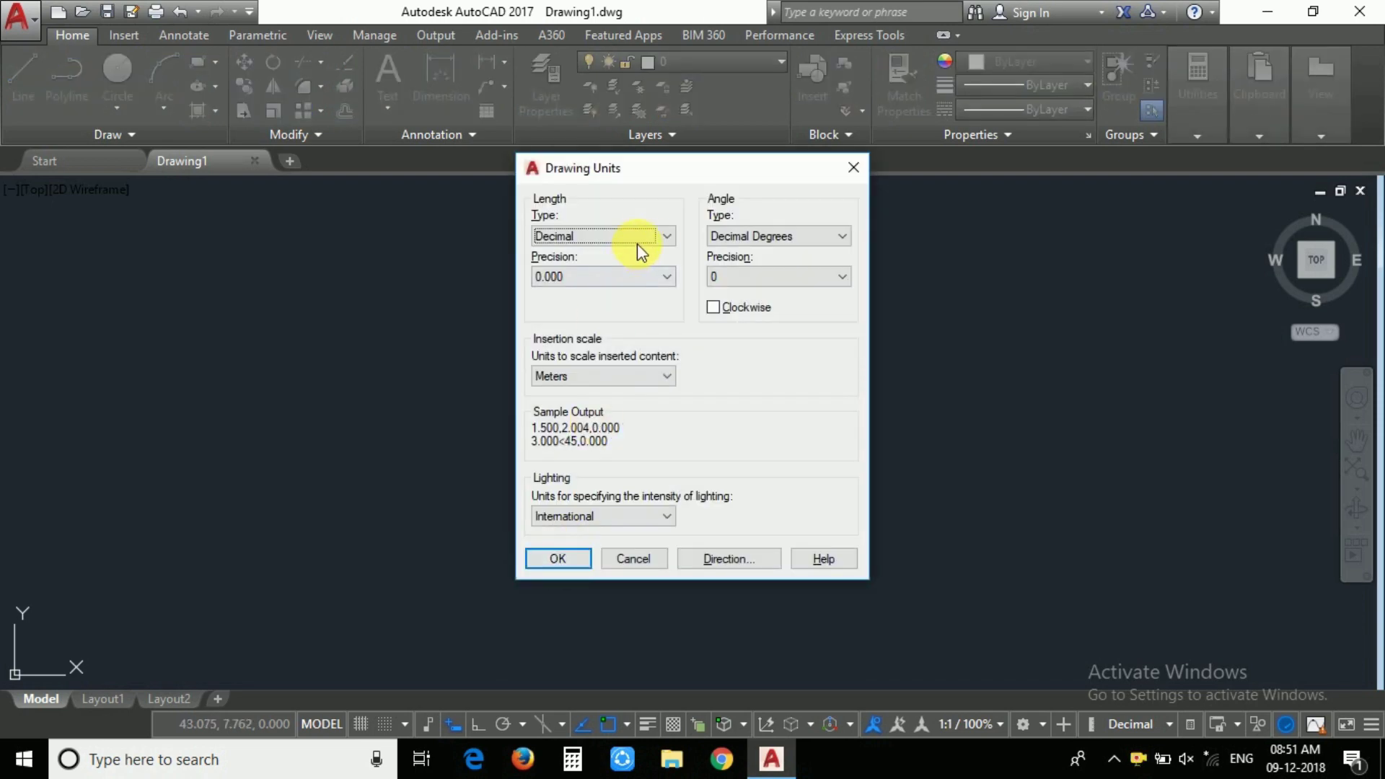
{"action": "left_click", "coordinate": [642, 235]}
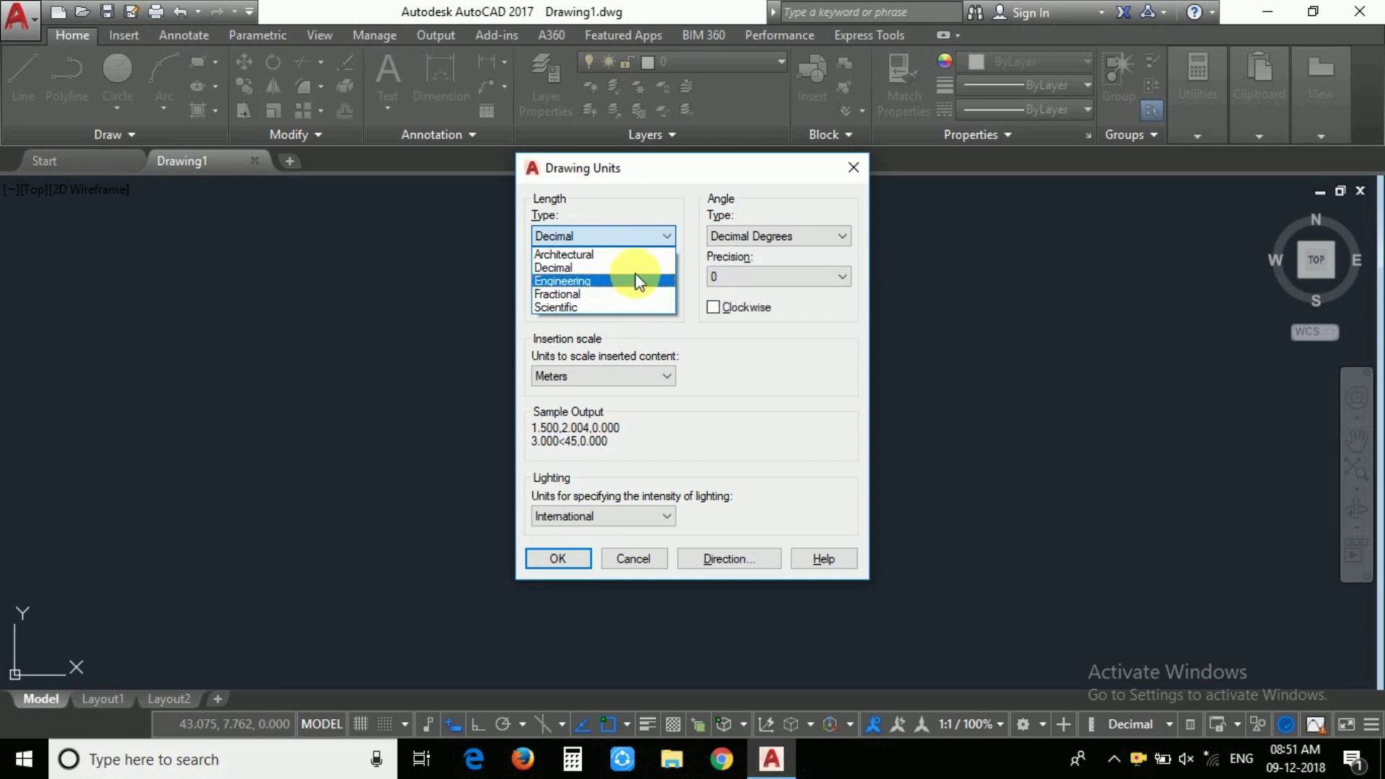
{"action": "left_click", "coordinate": [635, 267]}
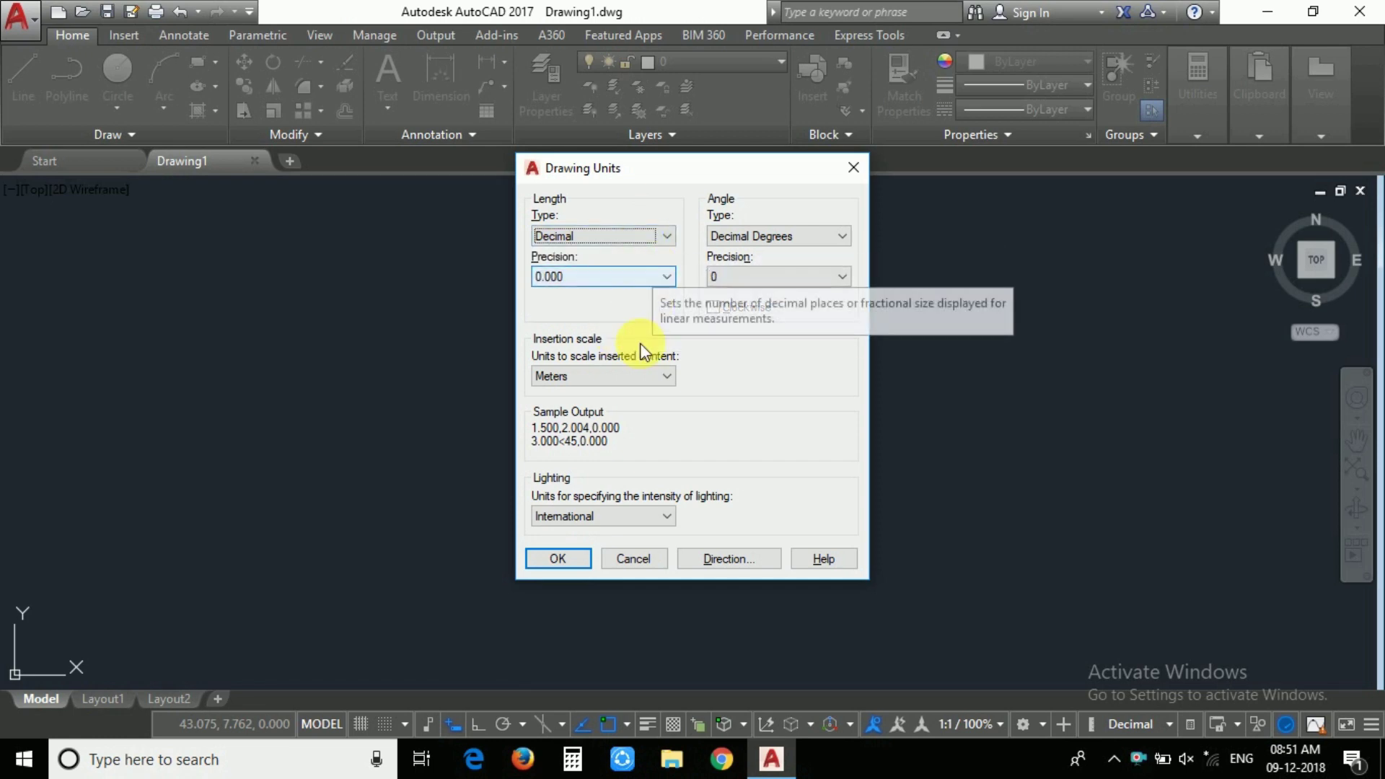
{"action": "left_click", "coordinate": [660, 276]}
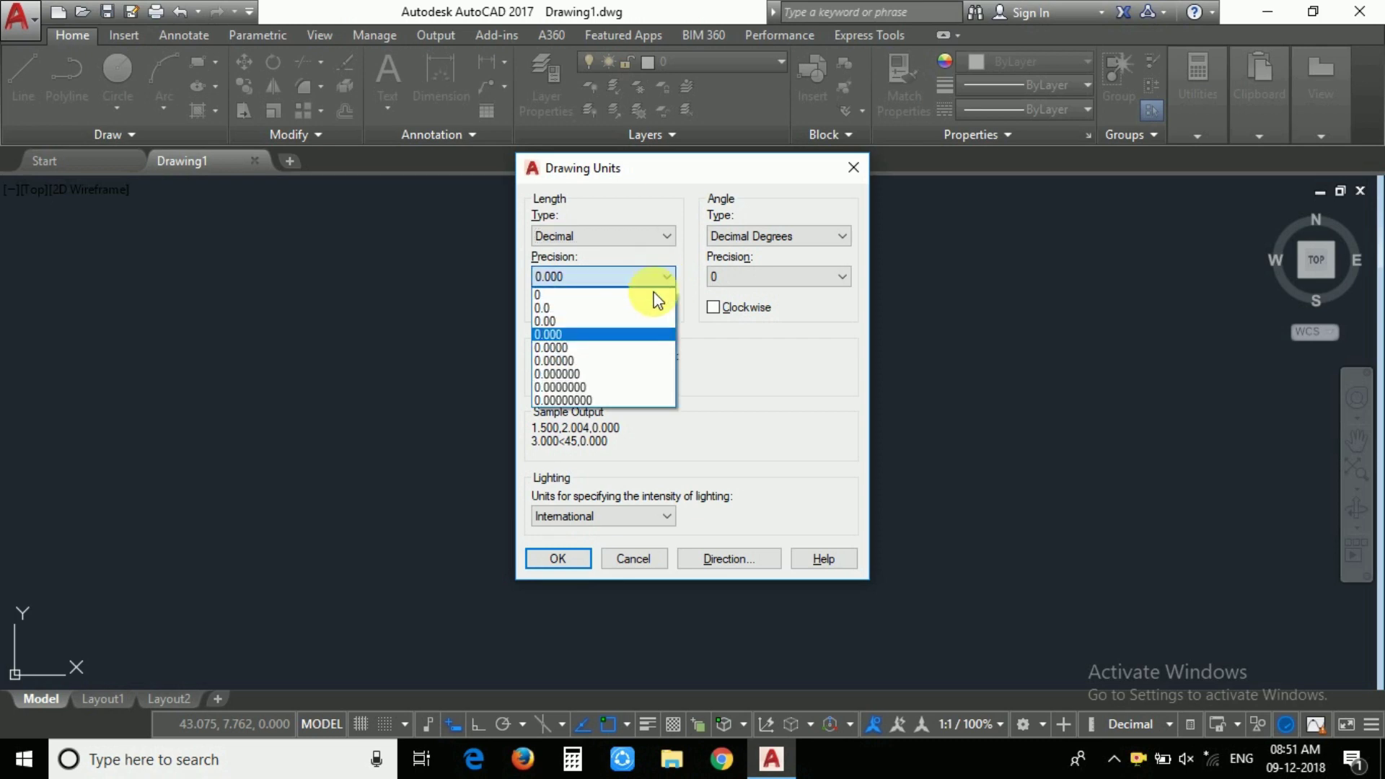
{"action": "left_click", "coordinate": [634, 335]}
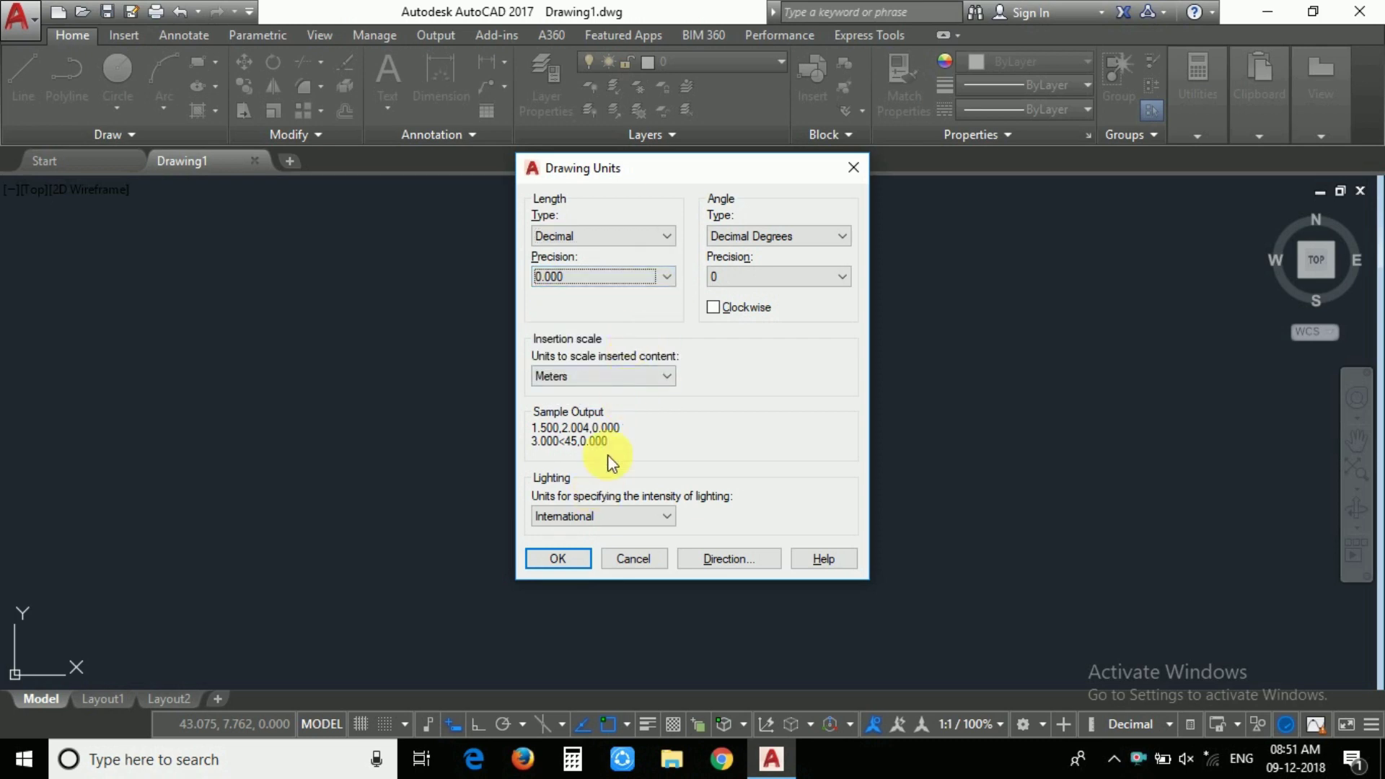
{"action": "left_click", "coordinate": [649, 376]}
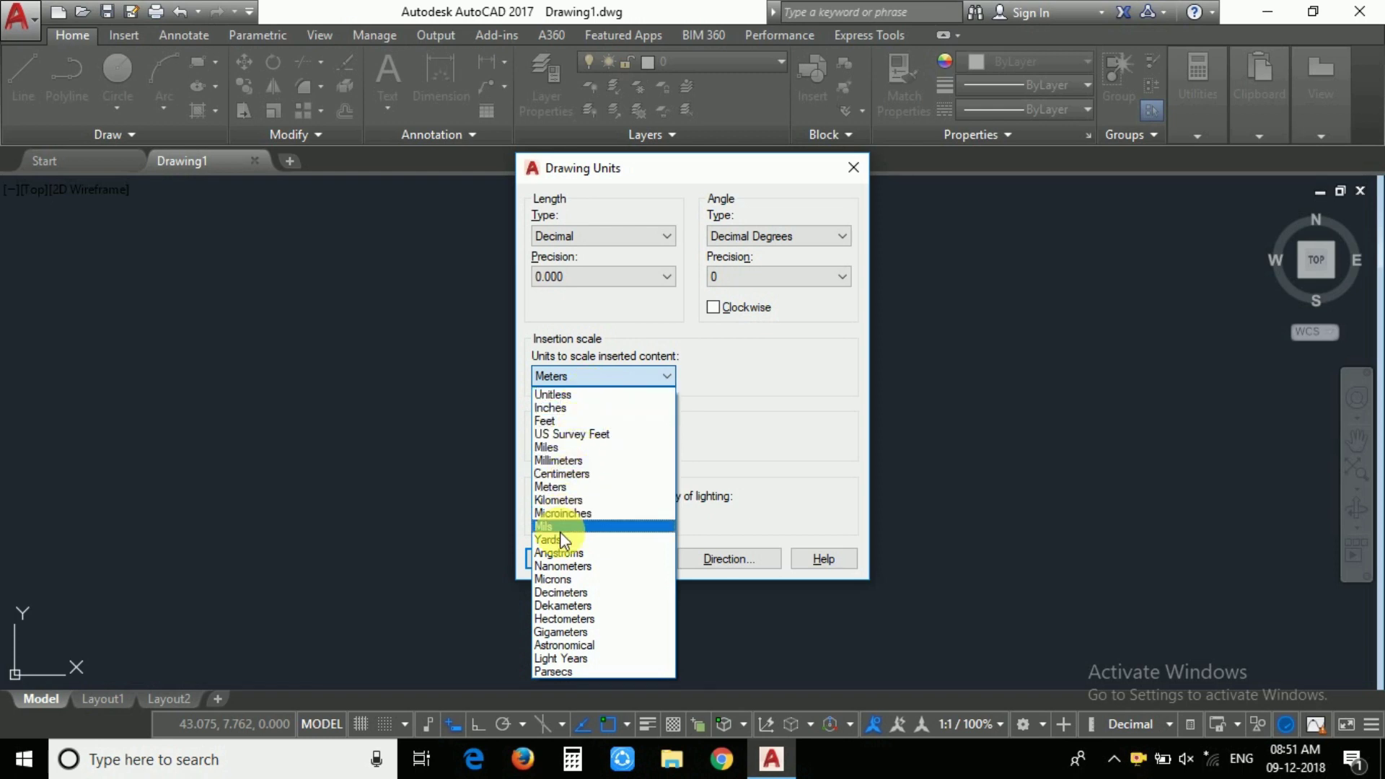
{"action": "left_click", "coordinate": [794, 433]}
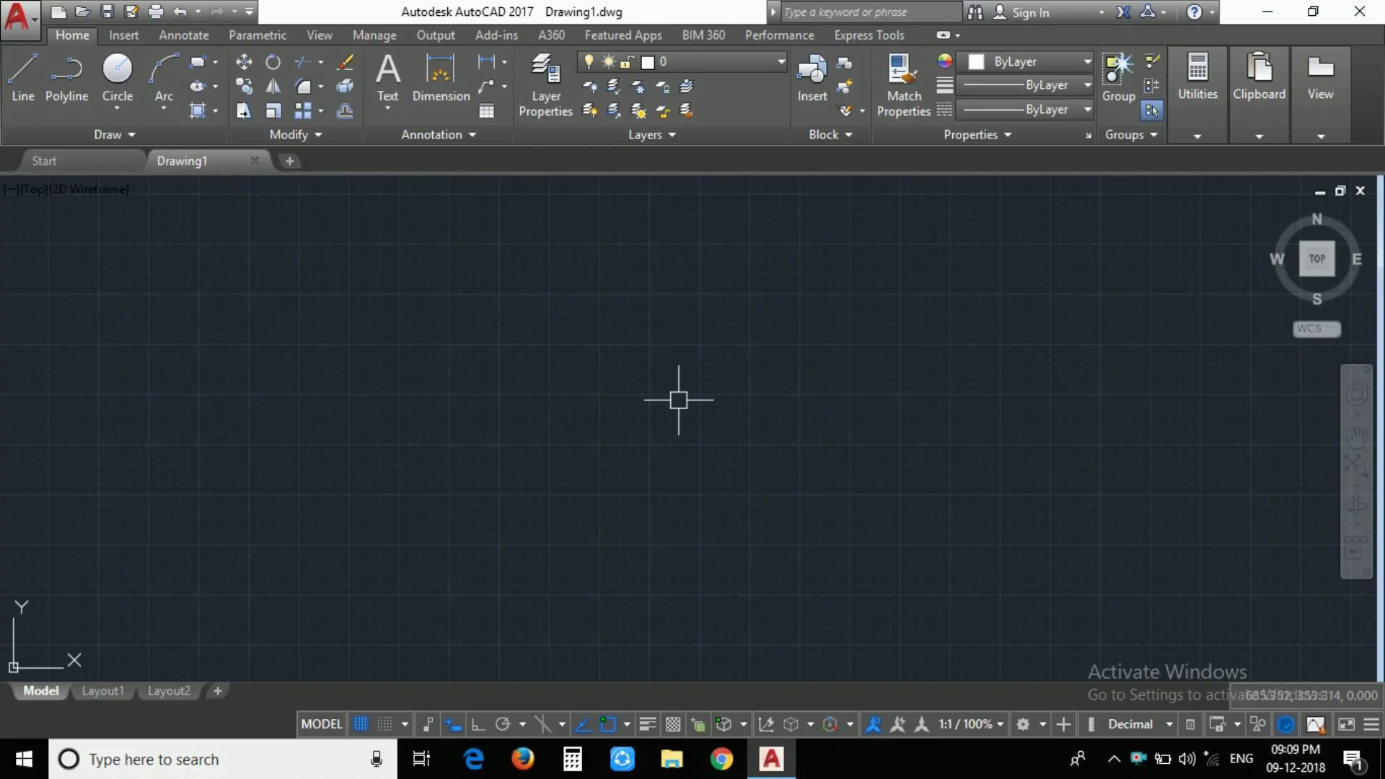
Create three new layers, Layer1, Layer2 and Layer3, in the Layer Properties Manager.
{"action": "type", "text": "LA"}
{"action": "key", "text": "Return"}
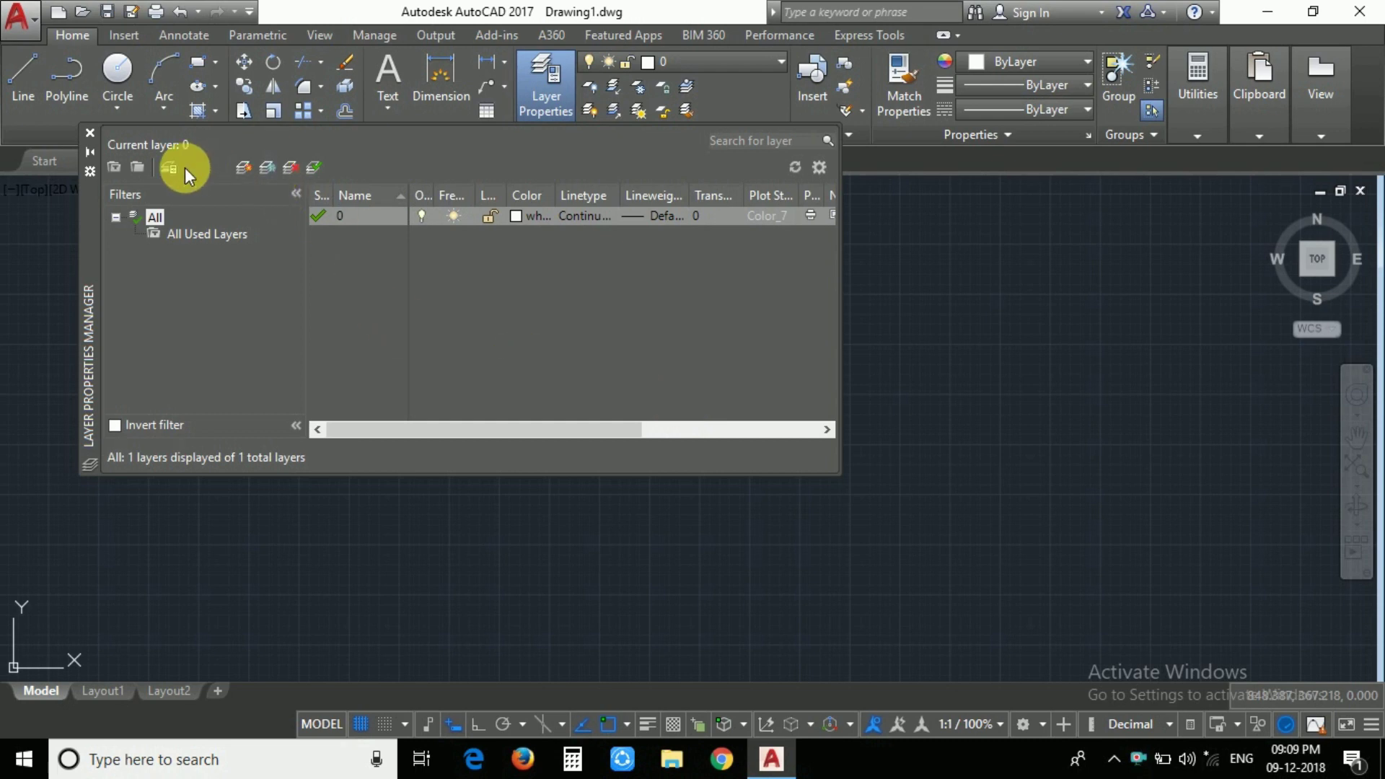
{"action": "left_click", "coordinate": [241, 168]}
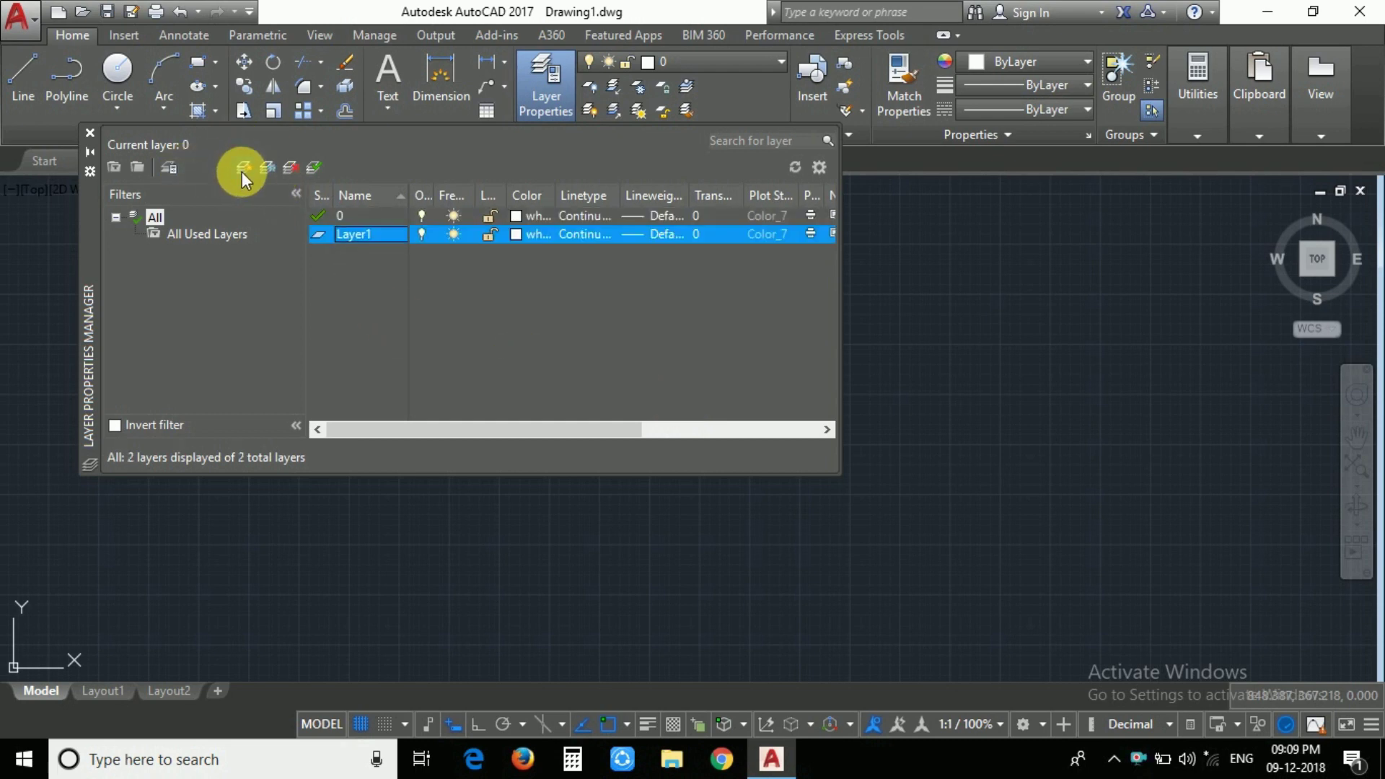
{"action": "left_click", "coordinate": [240, 172]}
{"action": "left_click", "coordinate": [241, 167]}
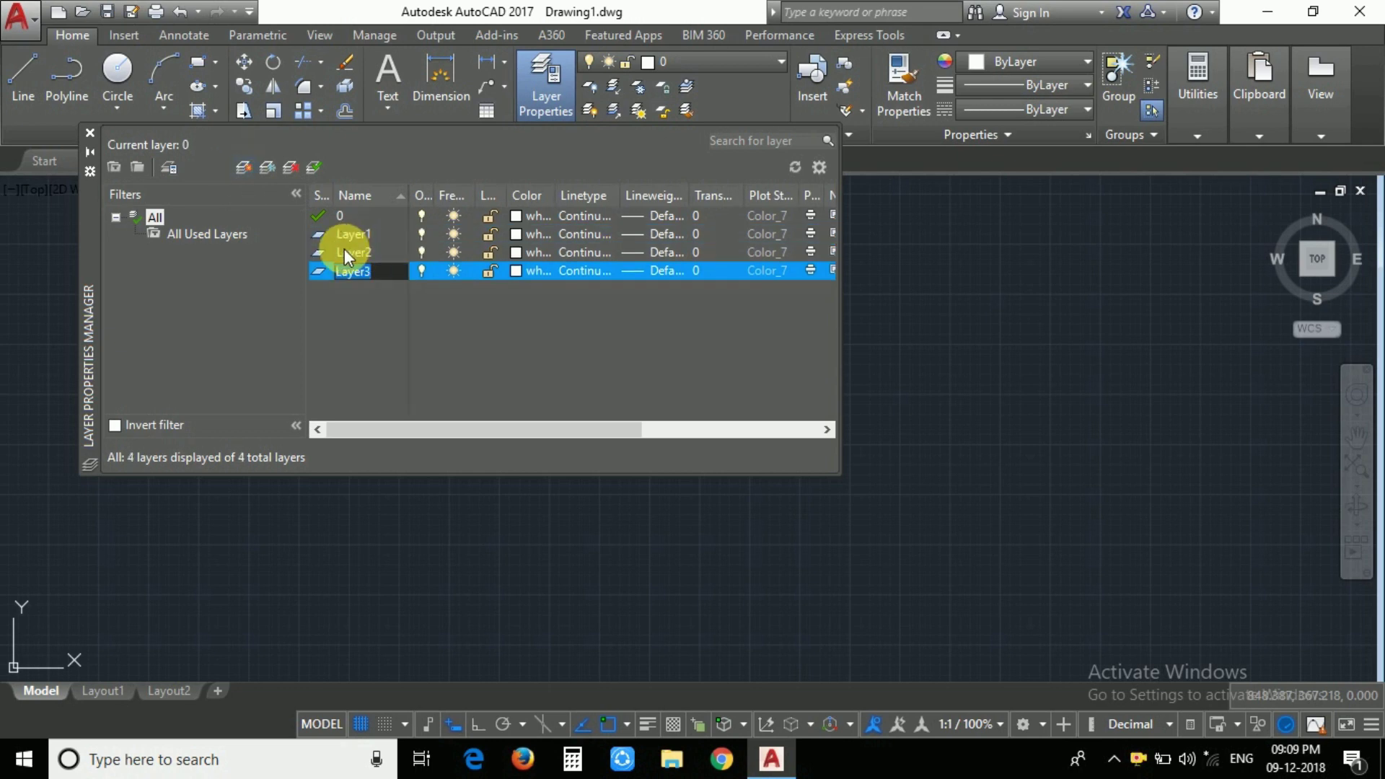
Colour Layer1 blue and Layer2 magenta.
{"action": "left_click", "coordinate": [516, 230]}
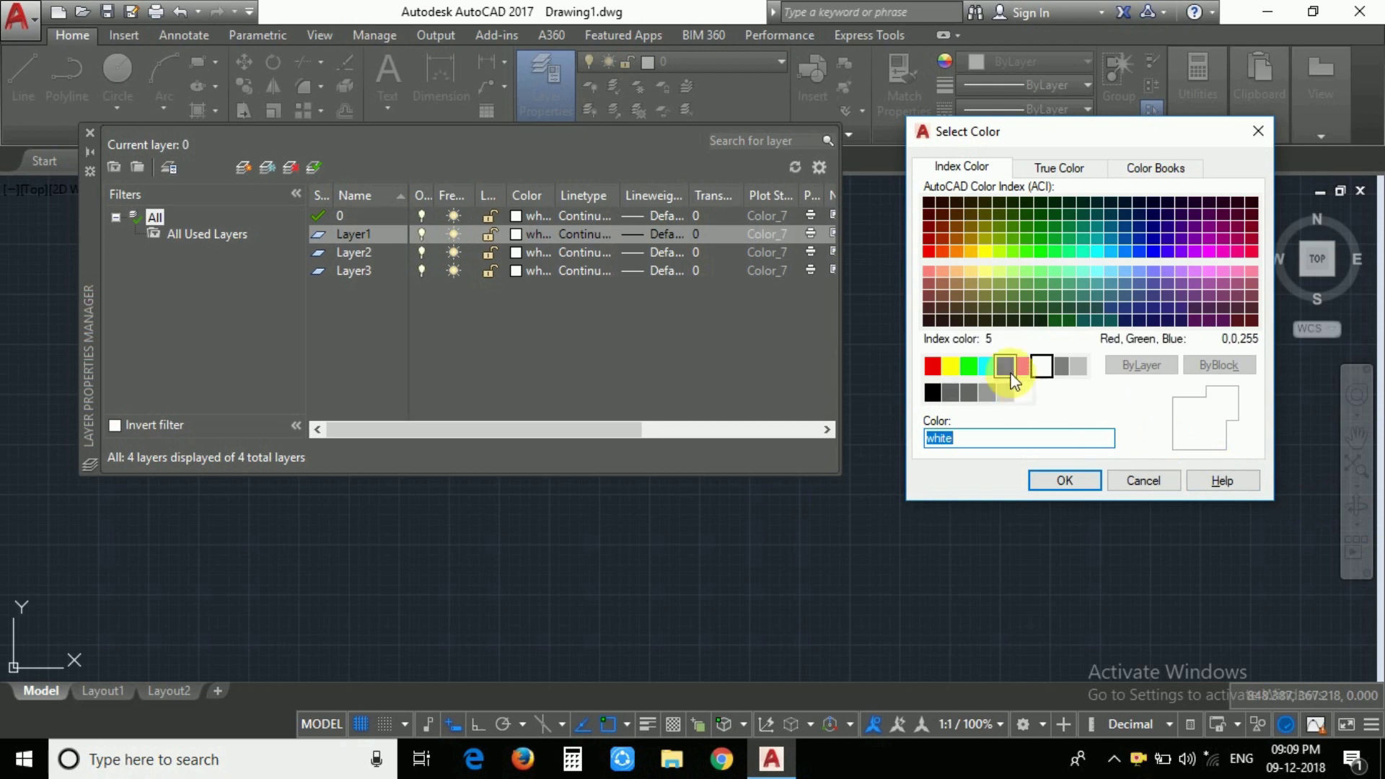
{"action": "left_click", "coordinate": [1004, 367]}
{"action": "left_click", "coordinate": [1055, 480]}
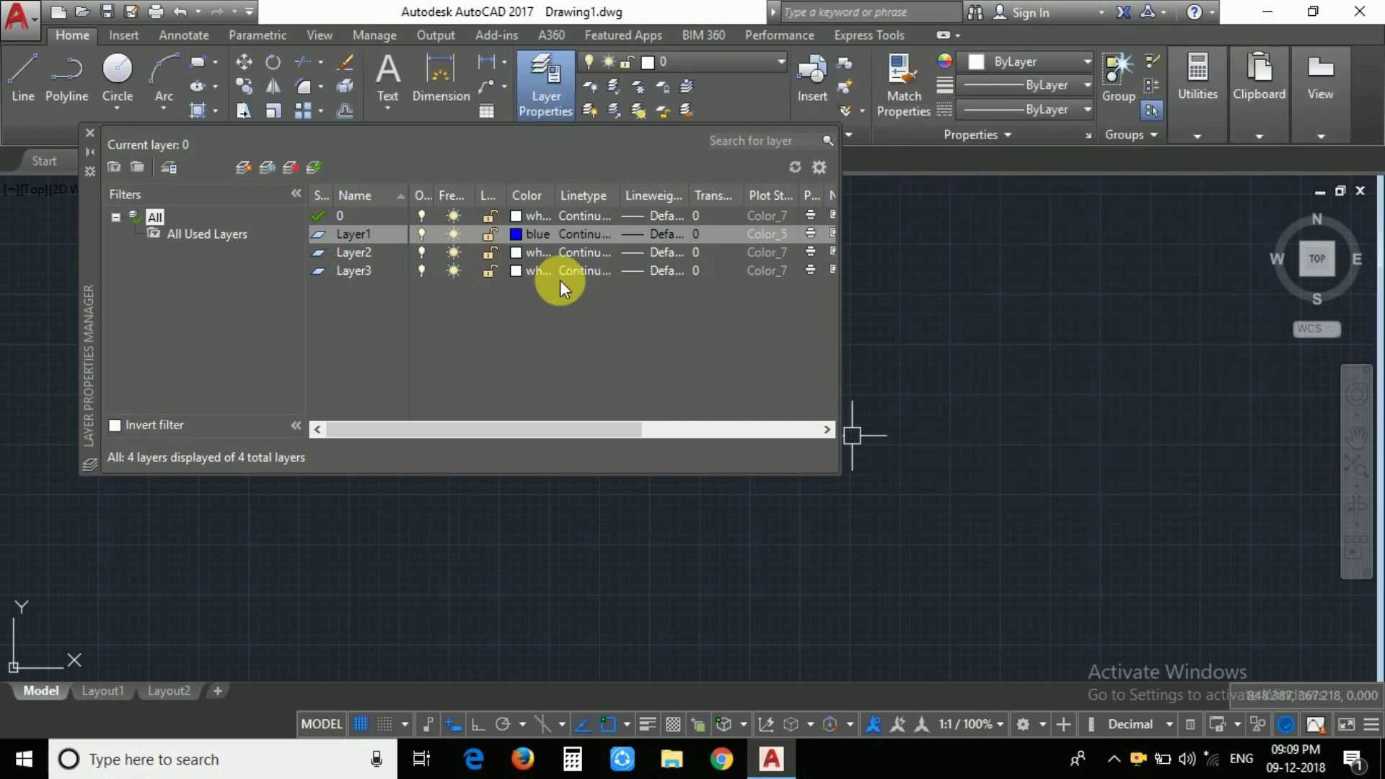
{"action": "left_click", "coordinate": [516, 252]}
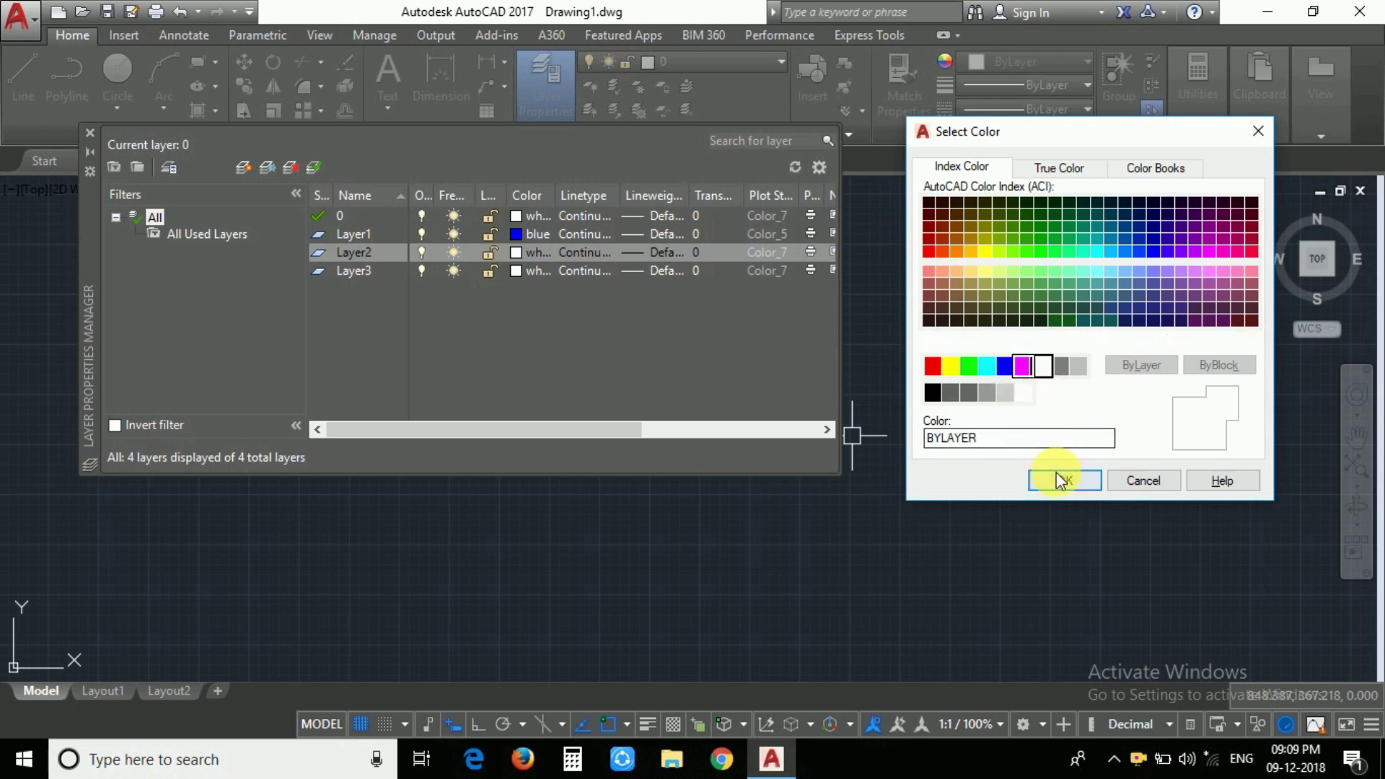
{"action": "left_click", "coordinate": [1060, 480]}
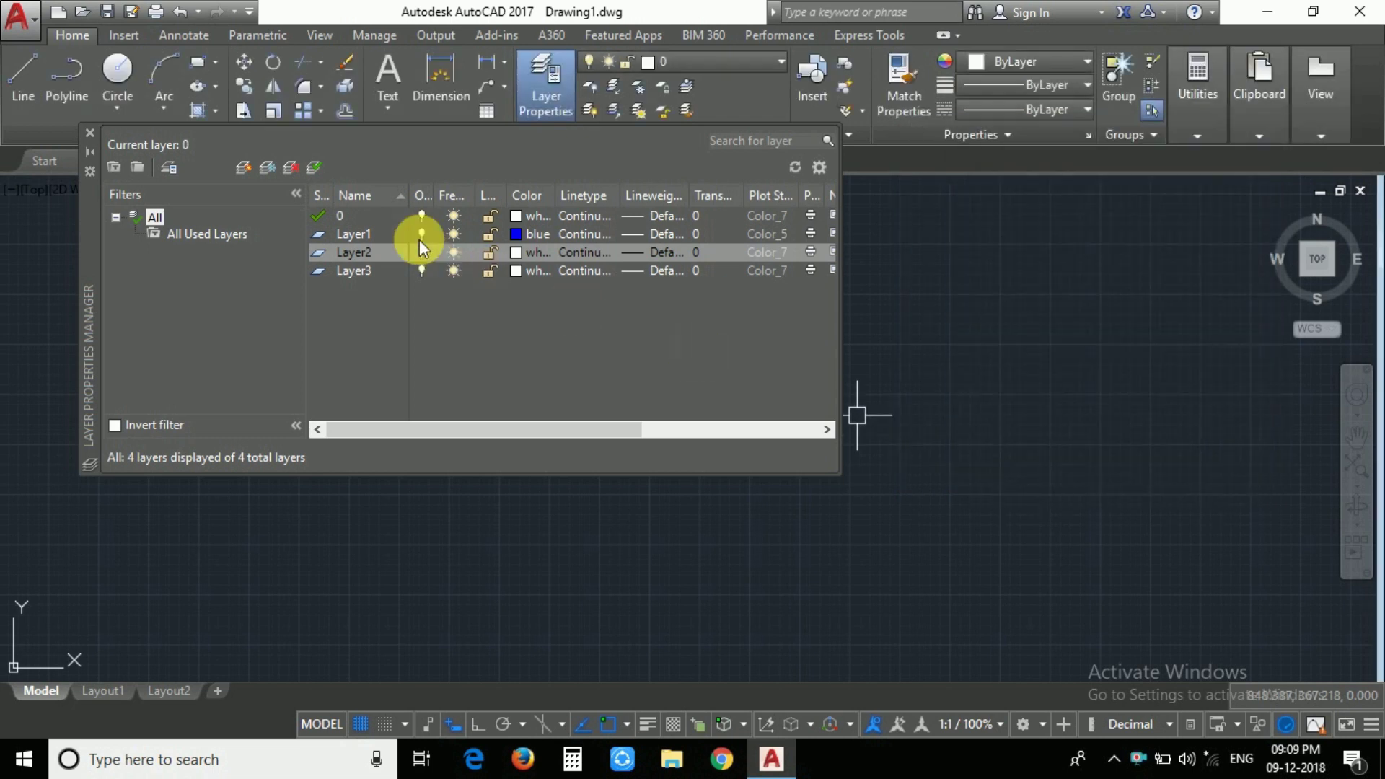
{"action": "left_click", "coordinate": [516, 252]}
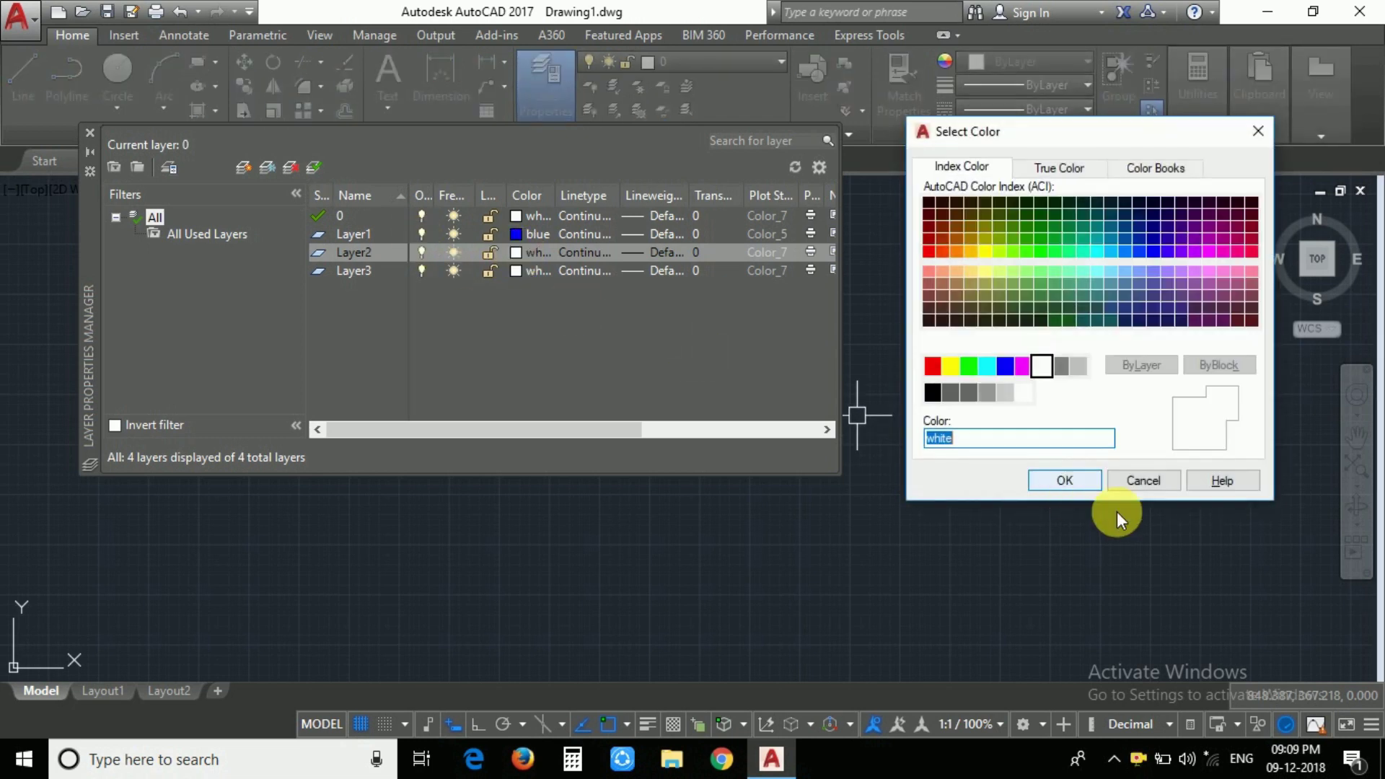
{"action": "left_click", "coordinate": [1023, 366]}
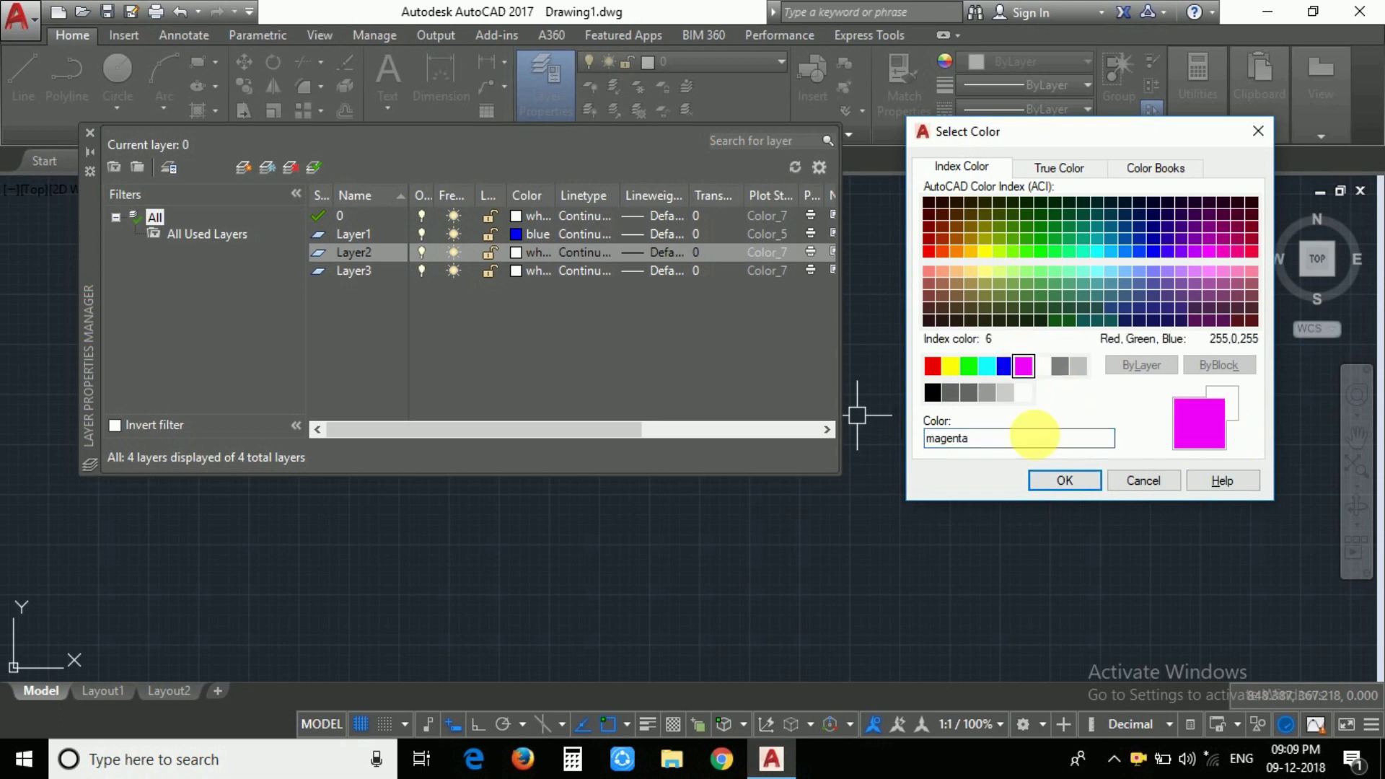
{"action": "left_click", "coordinate": [1064, 479]}
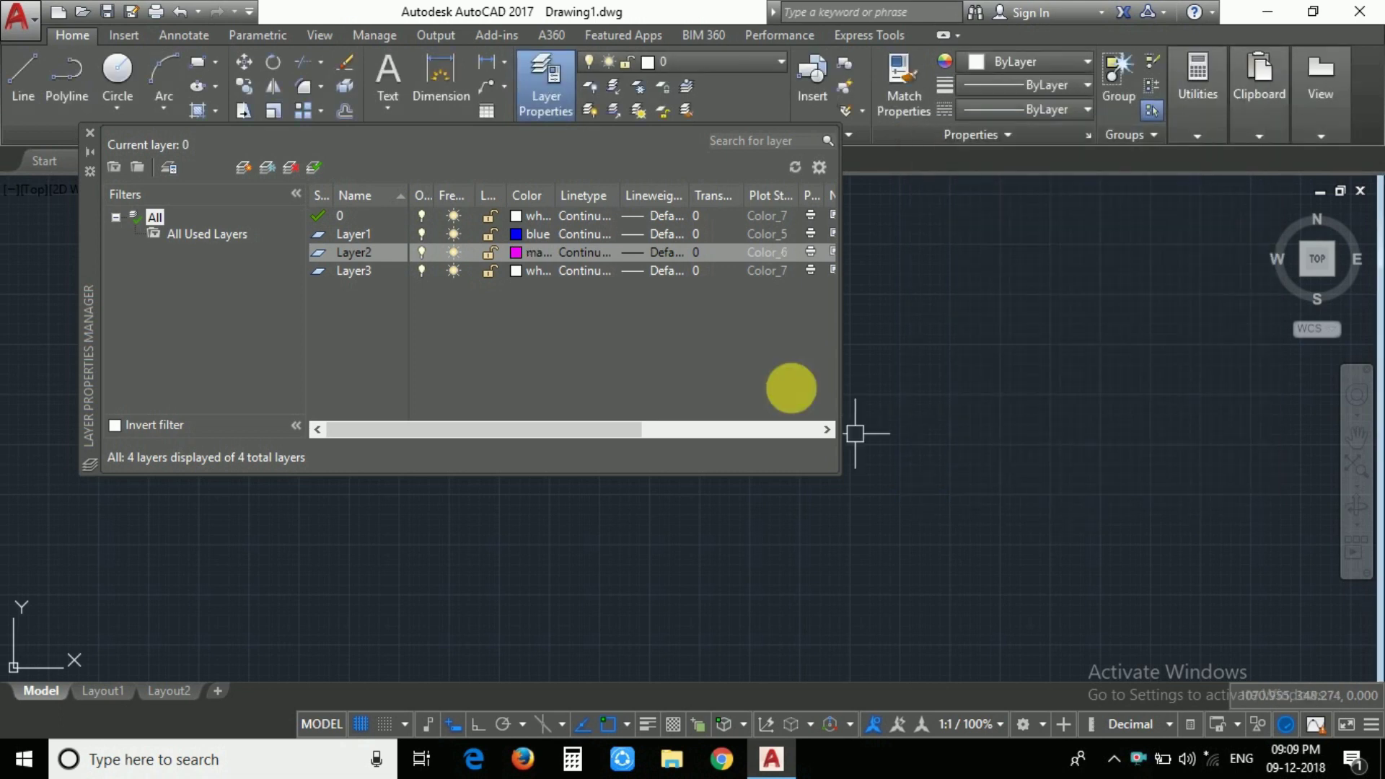
Try a lineweight change on Layer2 and re-sort the layer list, leaving both unchanged.
{"action": "left_click", "coordinate": [649, 252]}
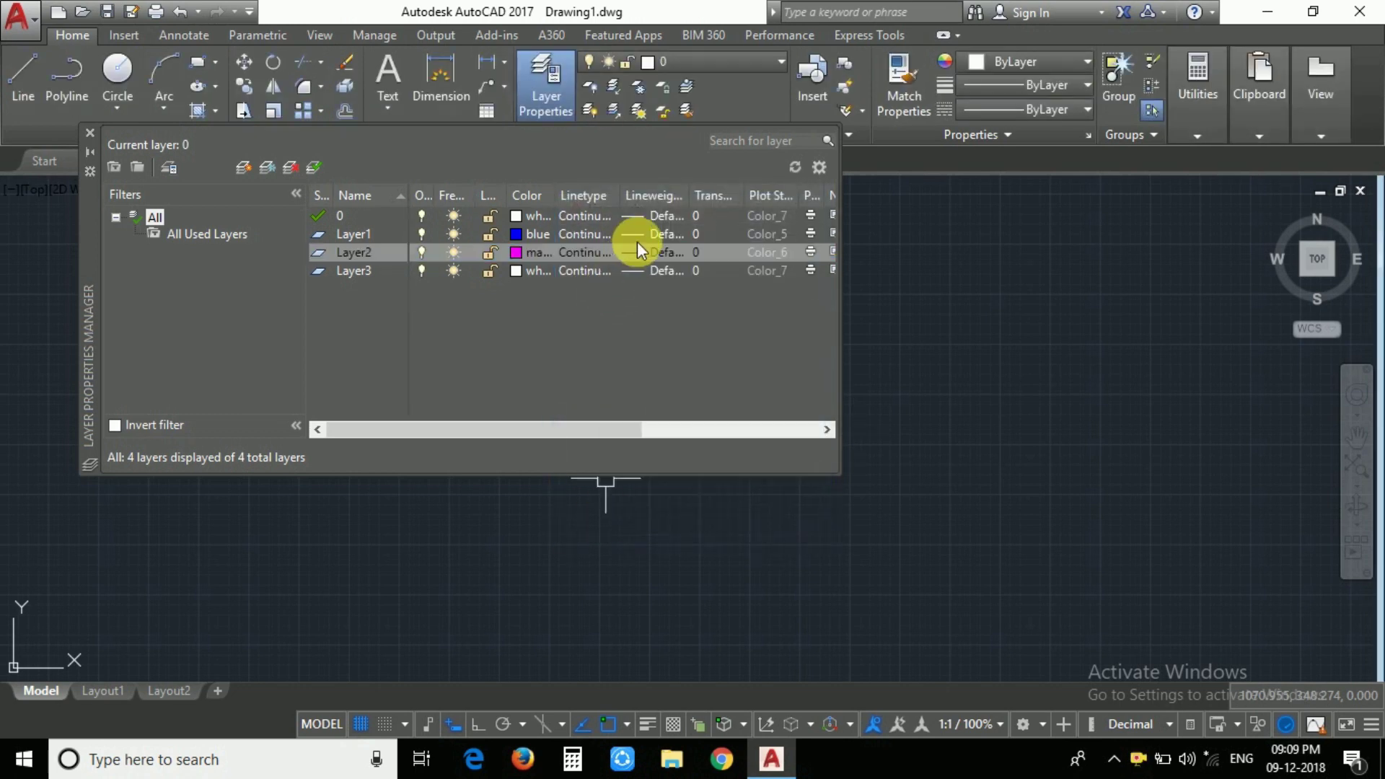
{"action": "left_click", "coordinate": [645, 263], "text": "shift"}
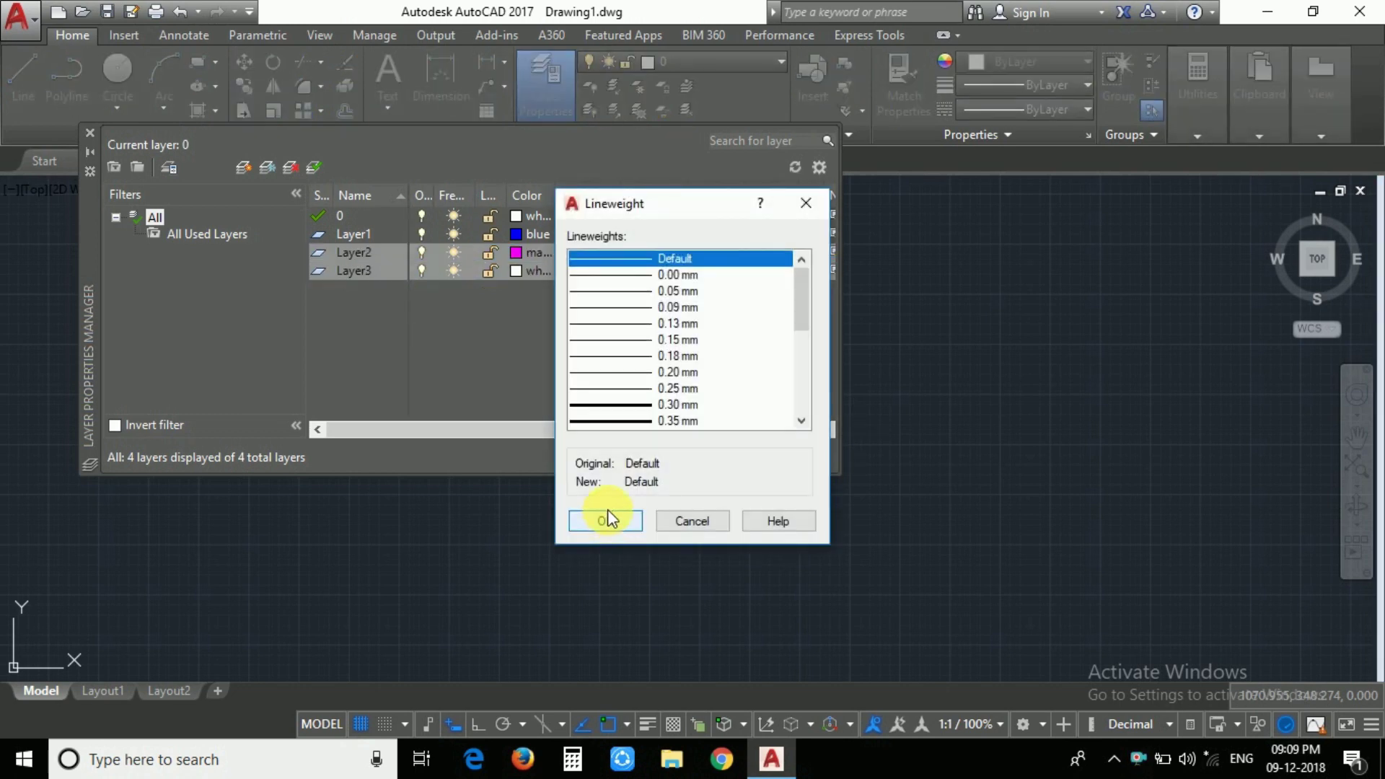
{"action": "left_click", "coordinate": [703, 514]}
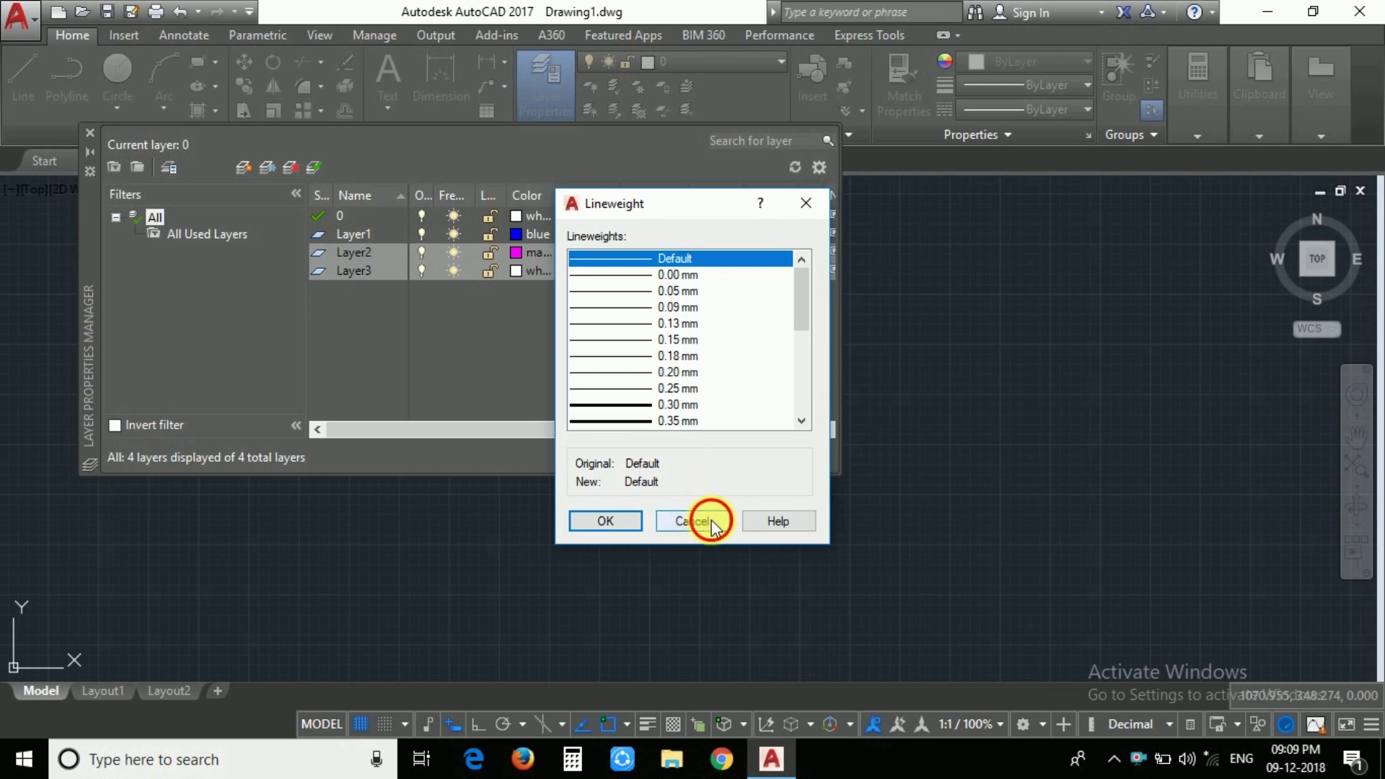
{"action": "left_click", "coordinate": [530, 194]}
{"action": "left_click", "coordinate": [577, 192]}
{"action": "left_click", "coordinate": [641, 192]}
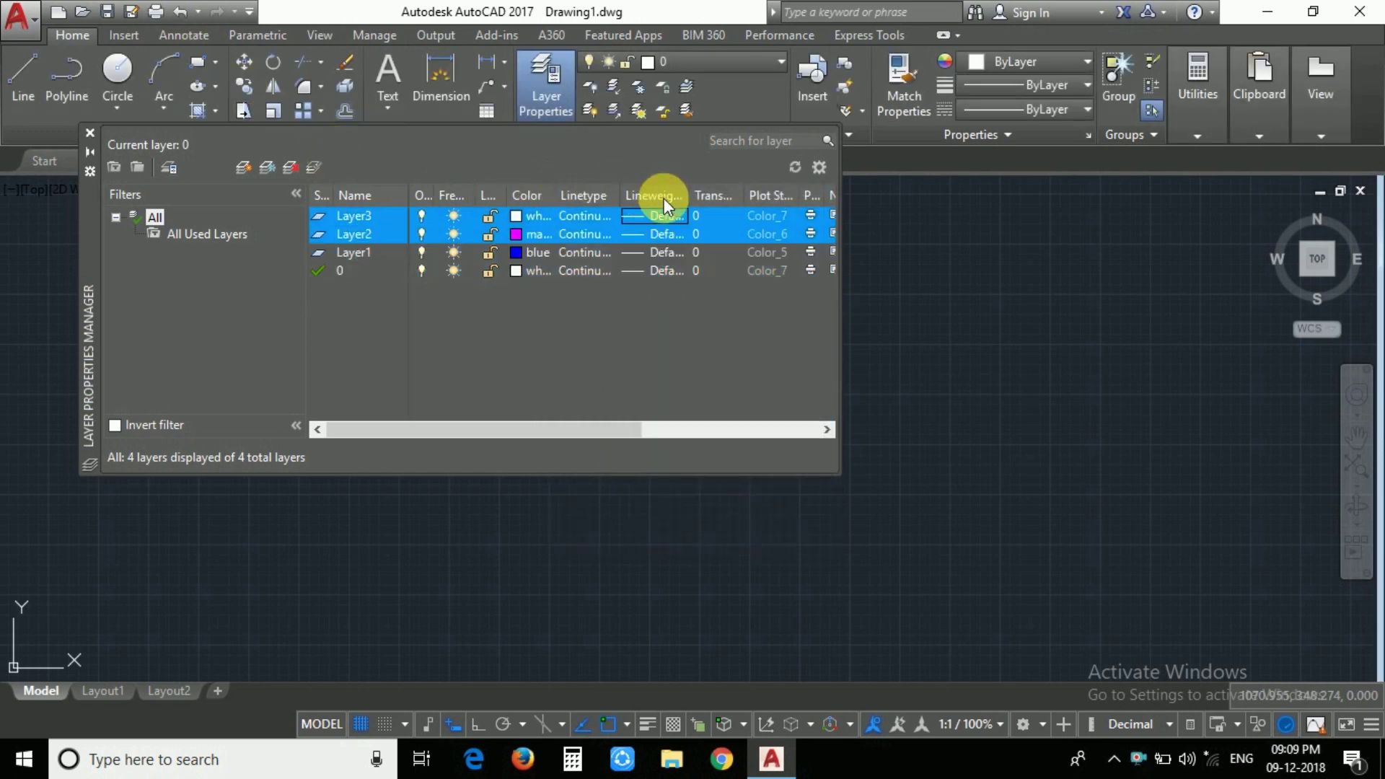
{"action": "left_click", "coordinate": [567, 198]}
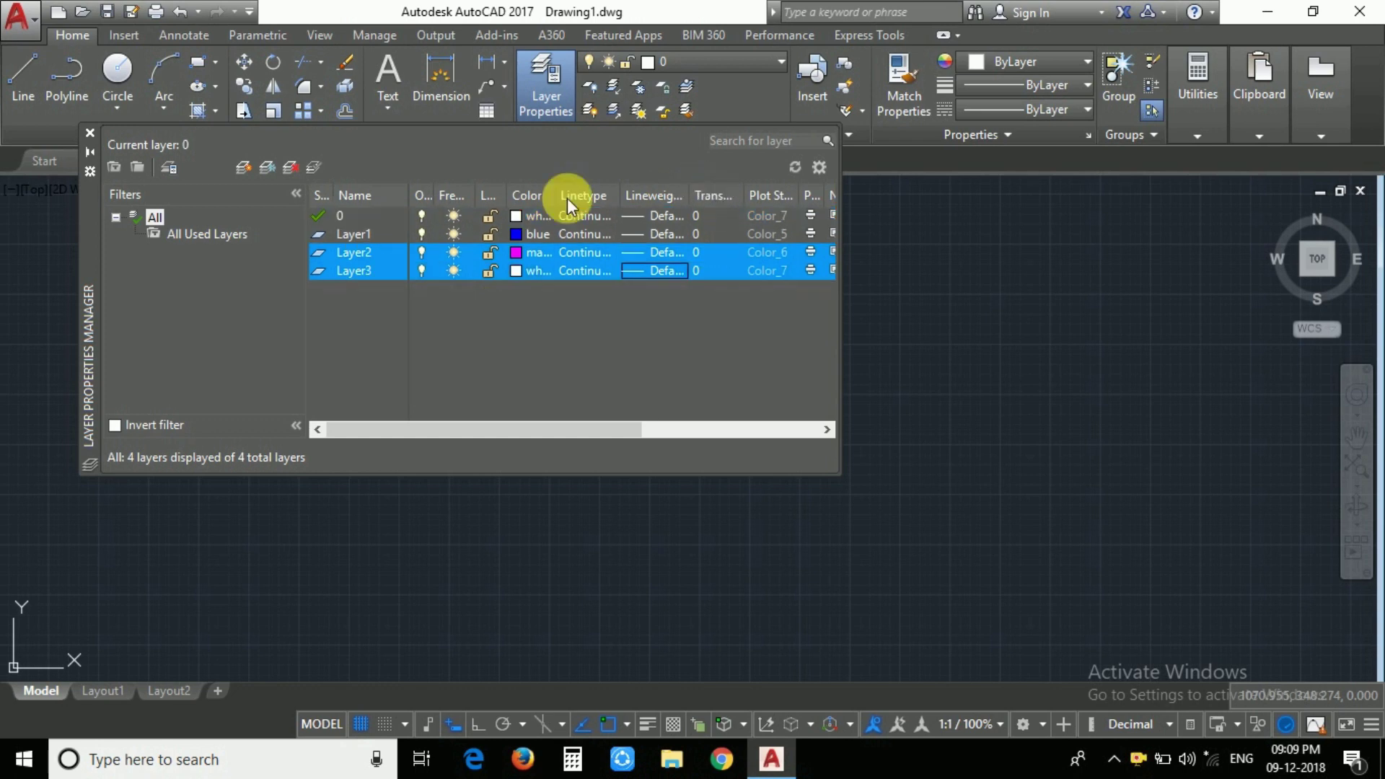
Make Layer2 current, attempt a rename, dismiss the empty-name warning and close the manager.
{"action": "left_click", "coordinate": [318, 235]}
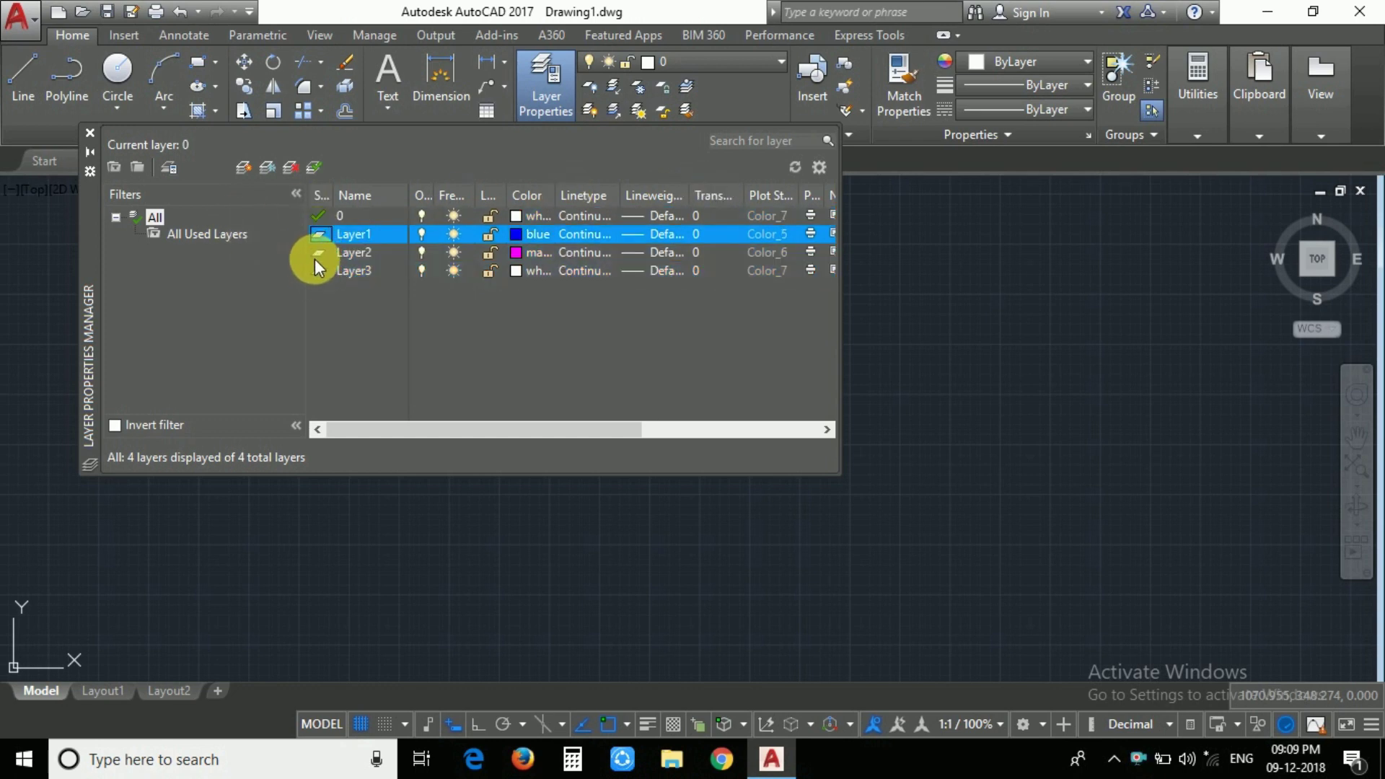
{"action": "double_click", "coordinate": [345, 250]}
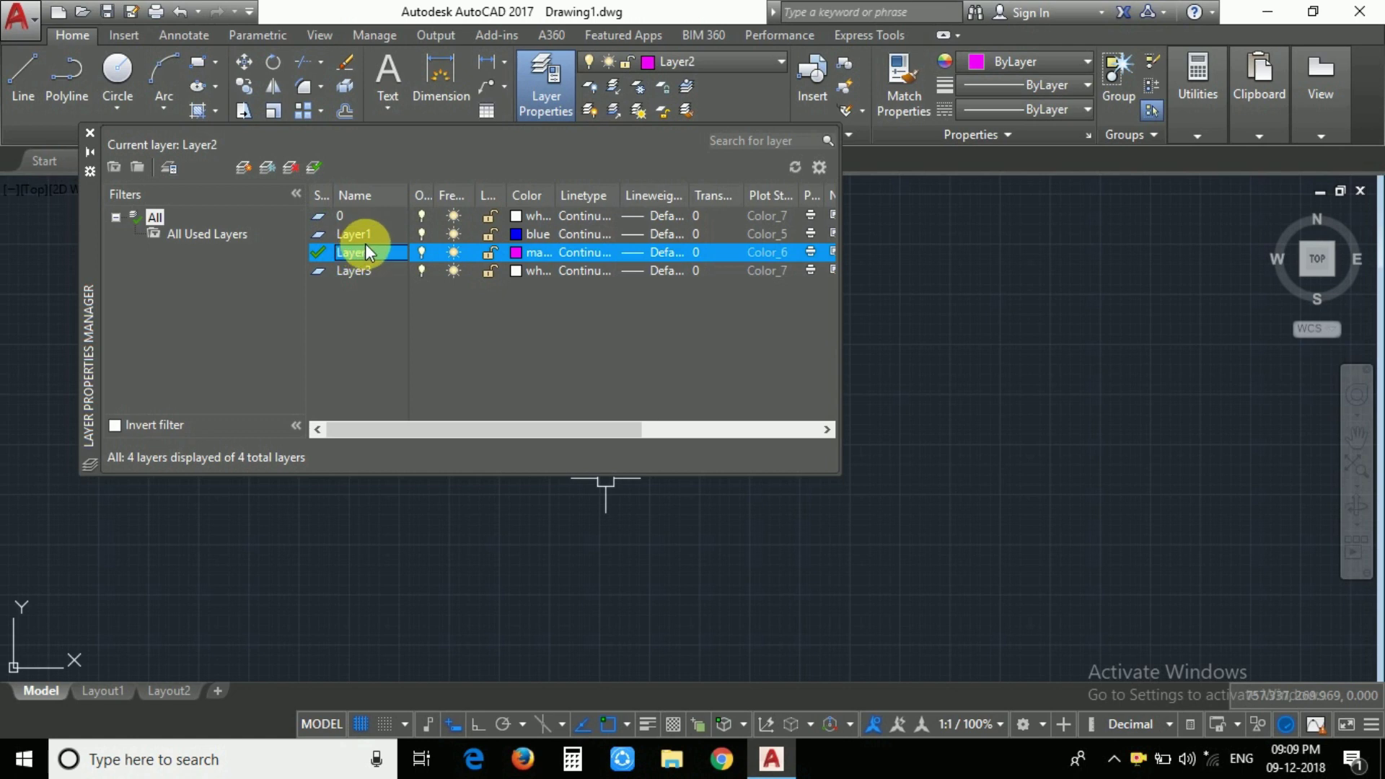
{"action": "right_click", "coordinate": [365, 244]}
{"action": "left_click", "coordinate": [357, 252]}
{"action": "key", "text": "Right"}
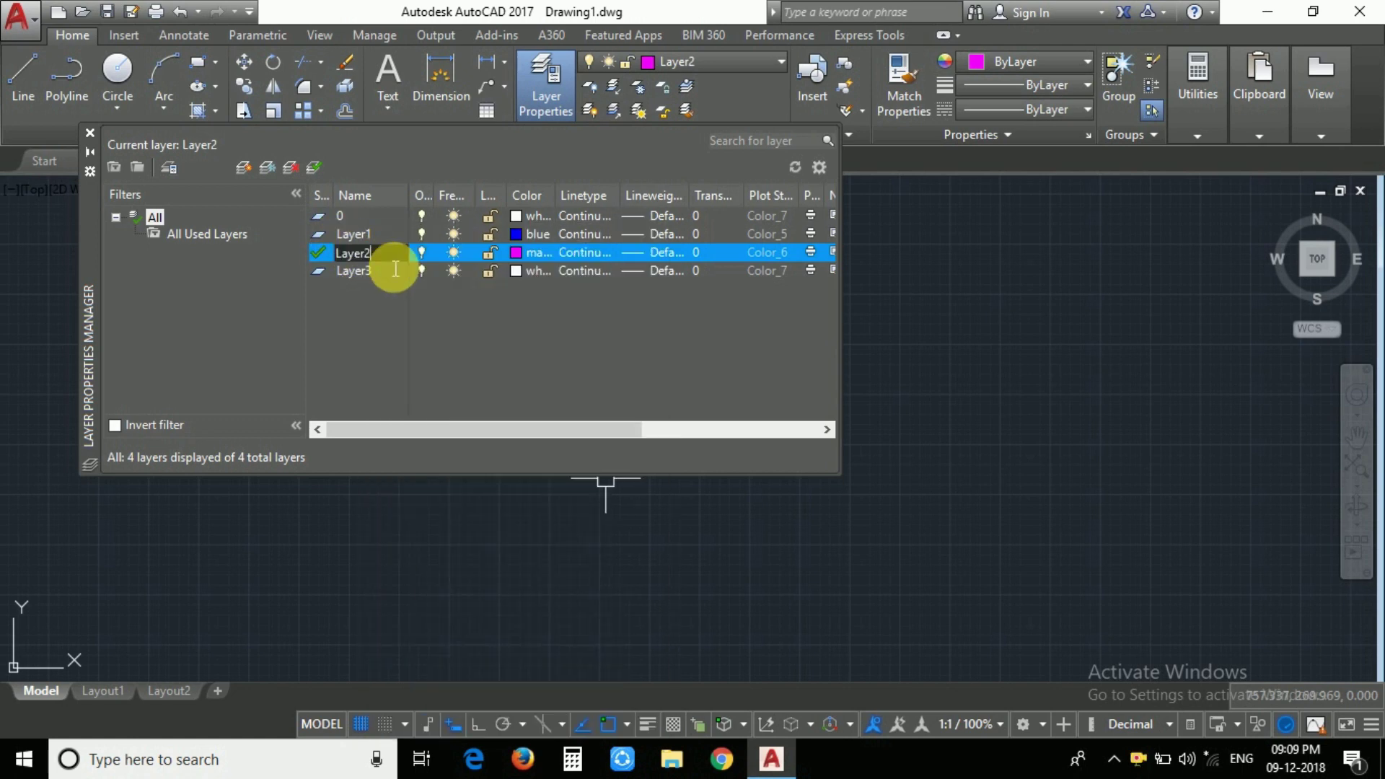
{"action": "key", "text": "BackSpace"}
{"action": "key", "text": "BackSpace"}
{"action": "key", "text": "BackSpace"}
{"action": "key", "text": "BackSpace"}
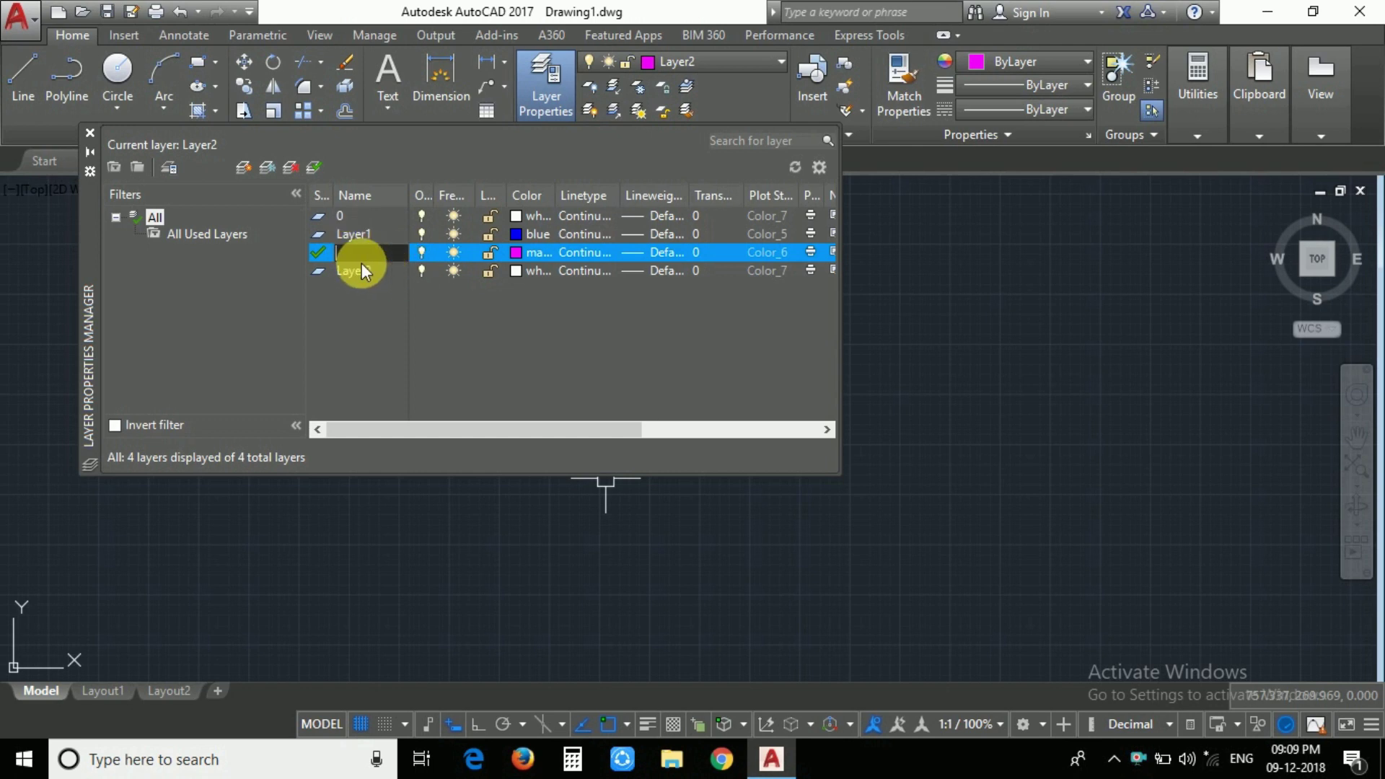
{"action": "left_click", "coordinate": [90, 133]}
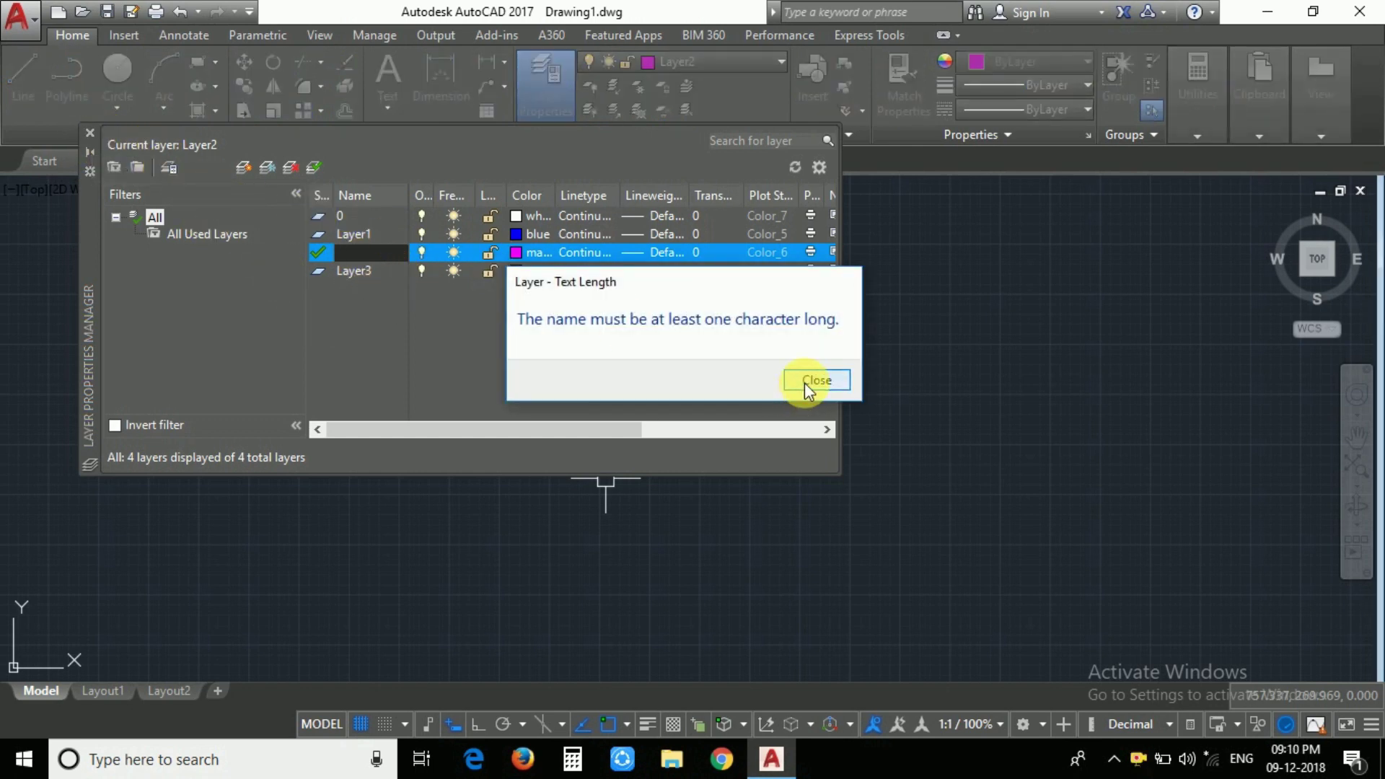
{"action": "left_click", "coordinate": [803, 382]}
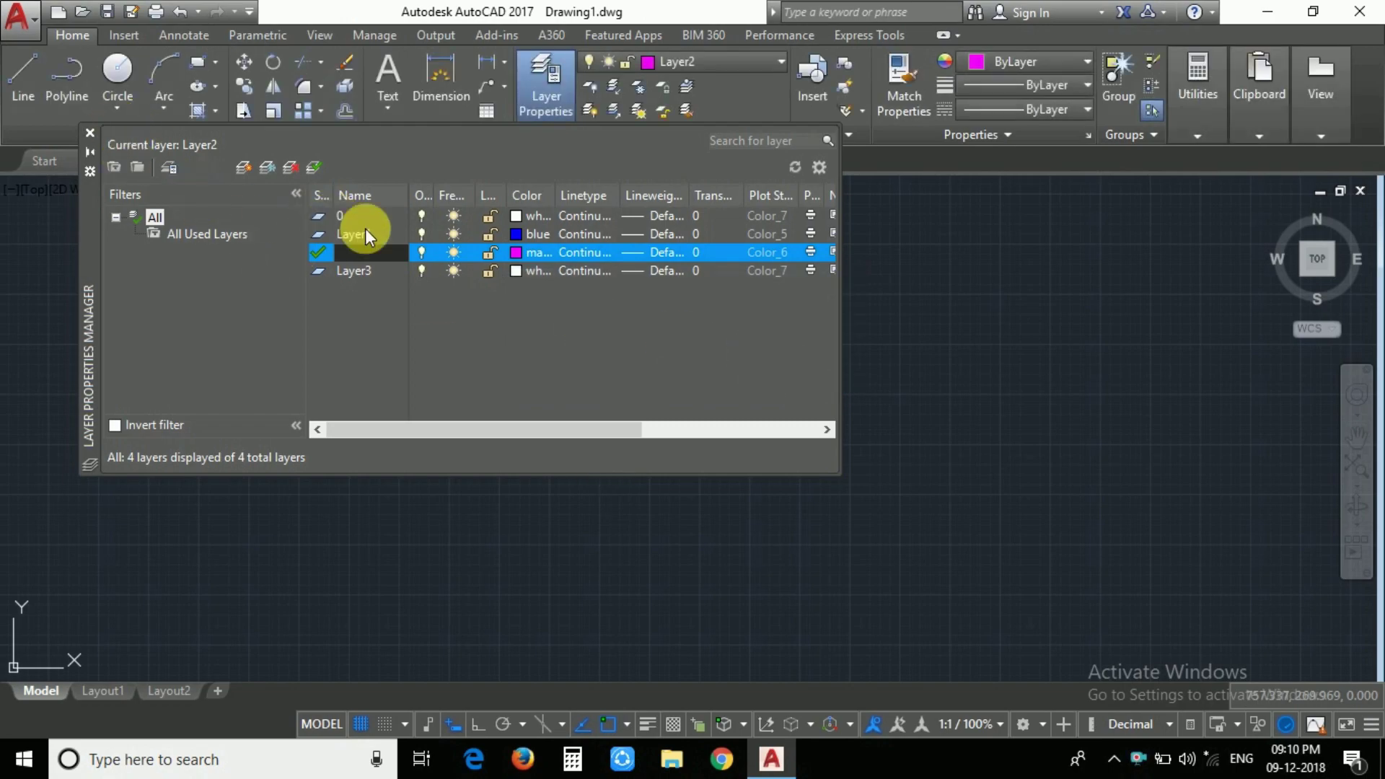
{"action": "left_click", "coordinate": [90, 133]}
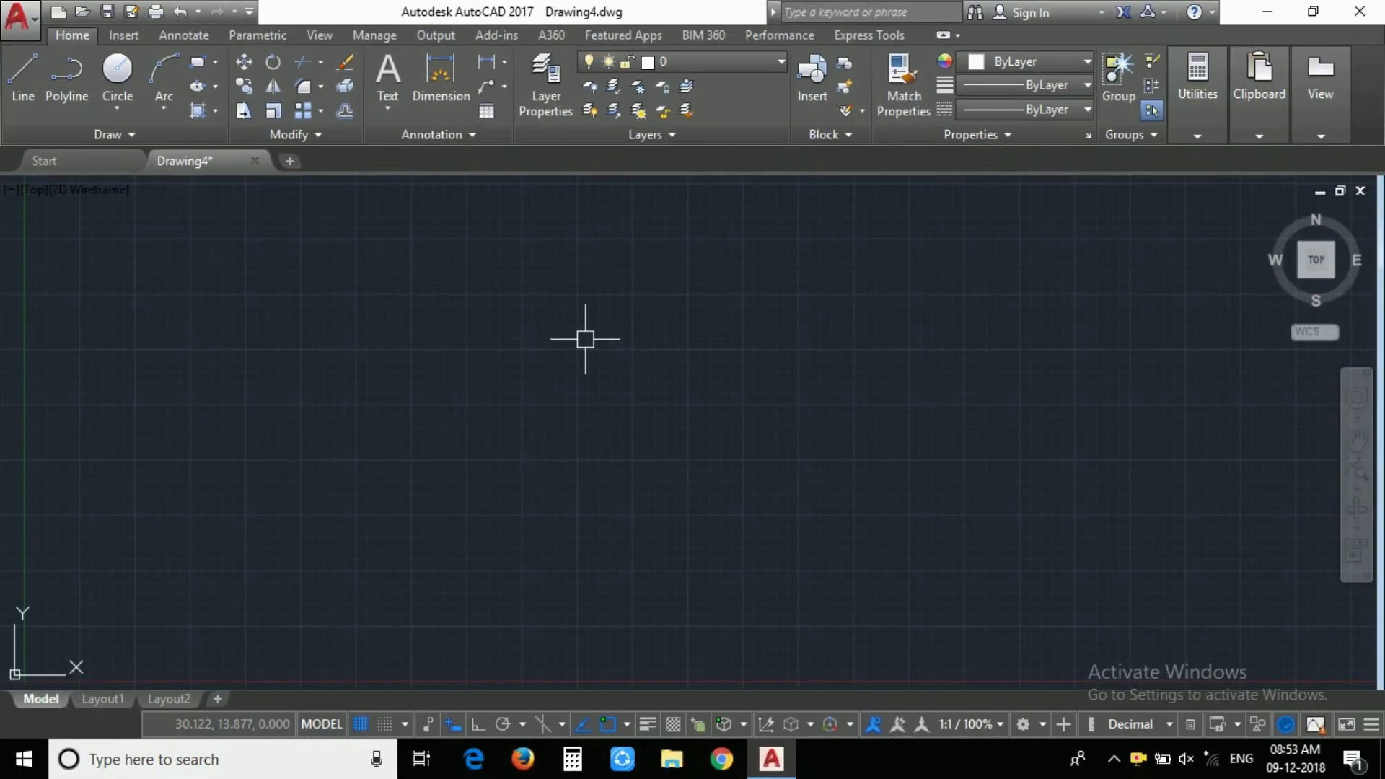
Create a new dimension style named K.T.P DIM and open it for modification.
{"action": "type", "text": "d"}
{"action": "key", "text": "Return"}
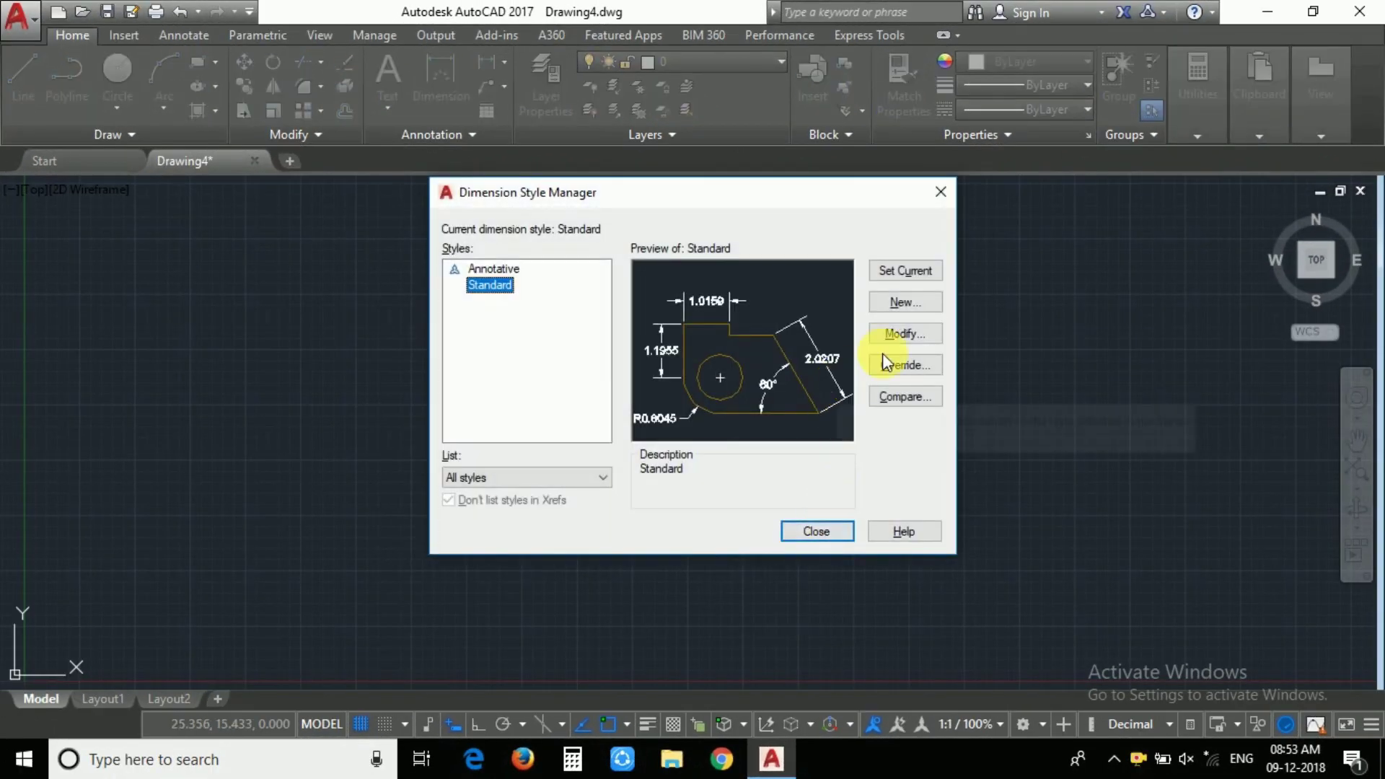
{"action": "left_click", "coordinate": [916, 305]}
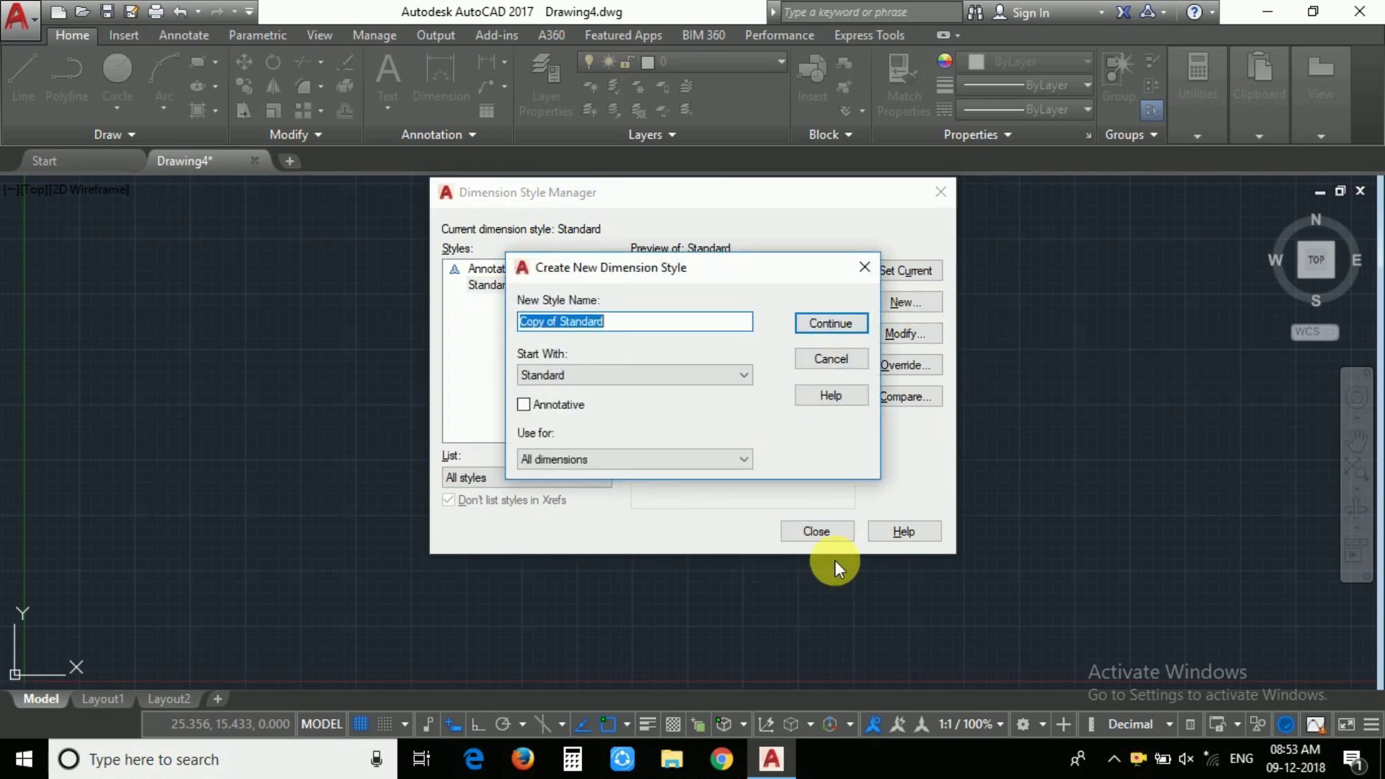
{"action": "type", "text": "K.T.P"}
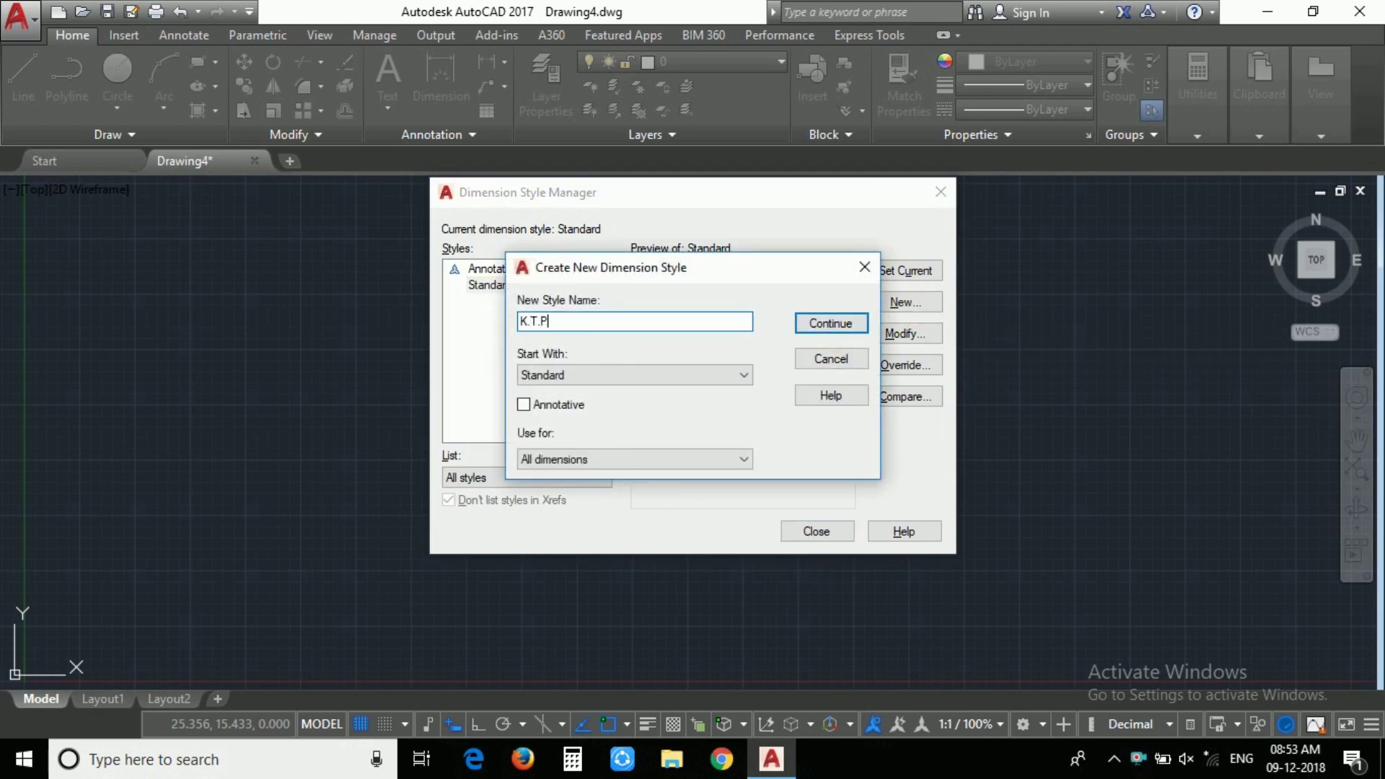
{"action": "type", "text": "IM"}
{"action": "key", "text": "Return"}
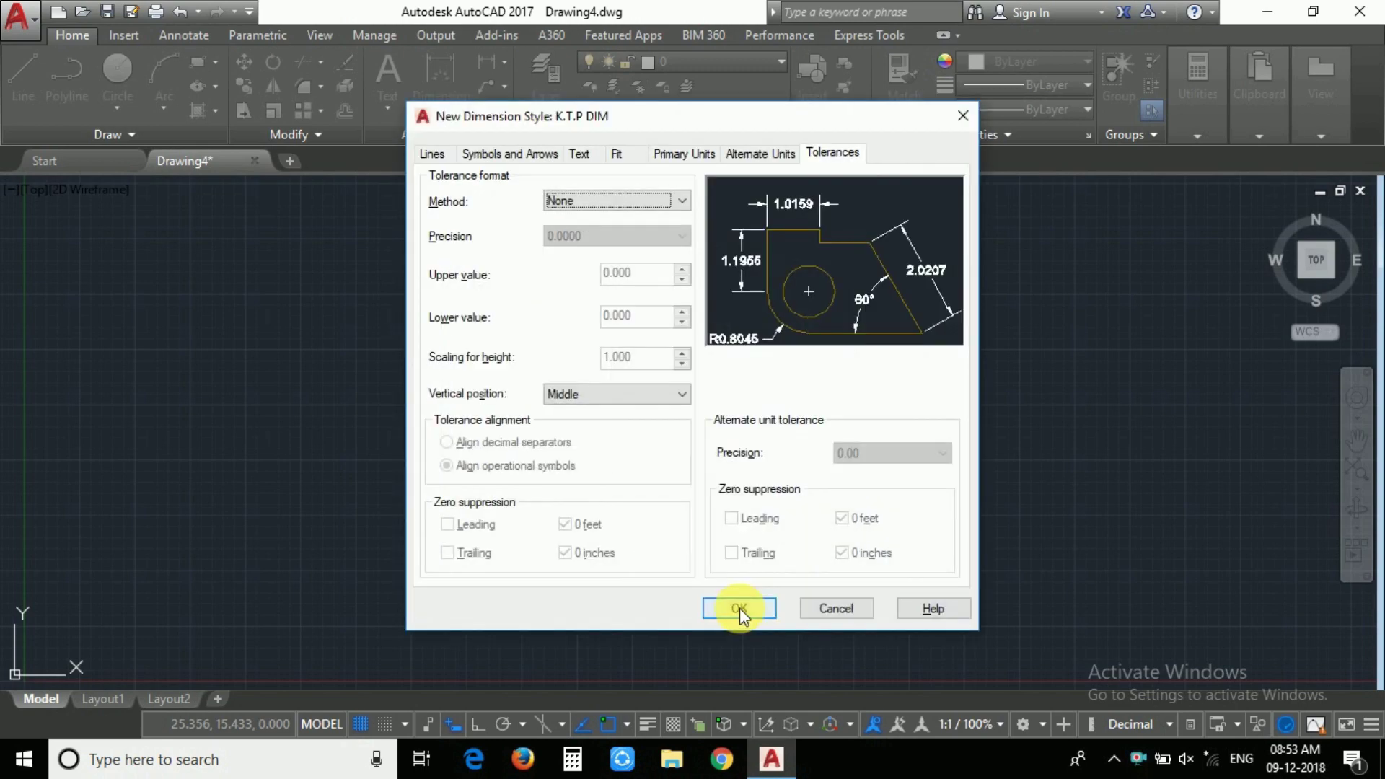
{"action": "left_click", "coordinate": [738, 608]}
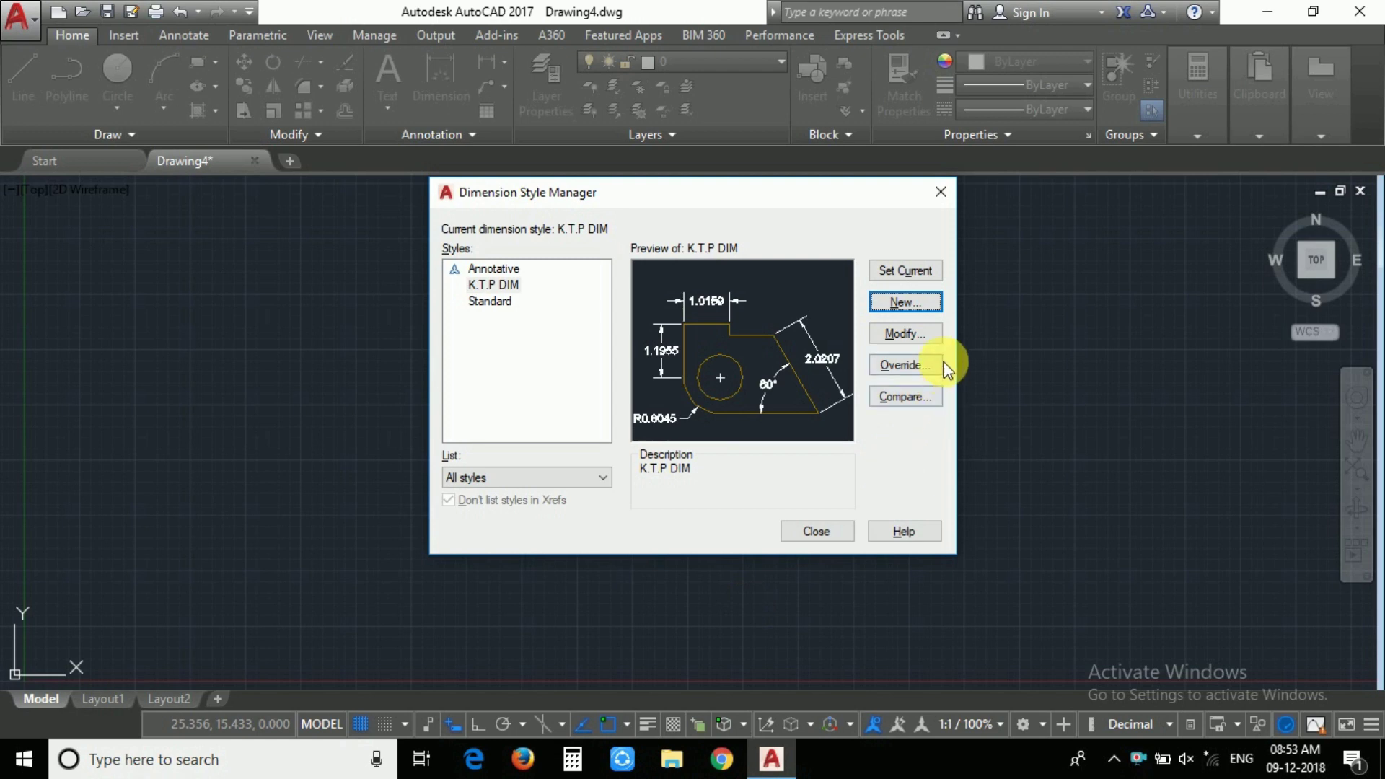
{"action": "left_click", "coordinate": [920, 330]}
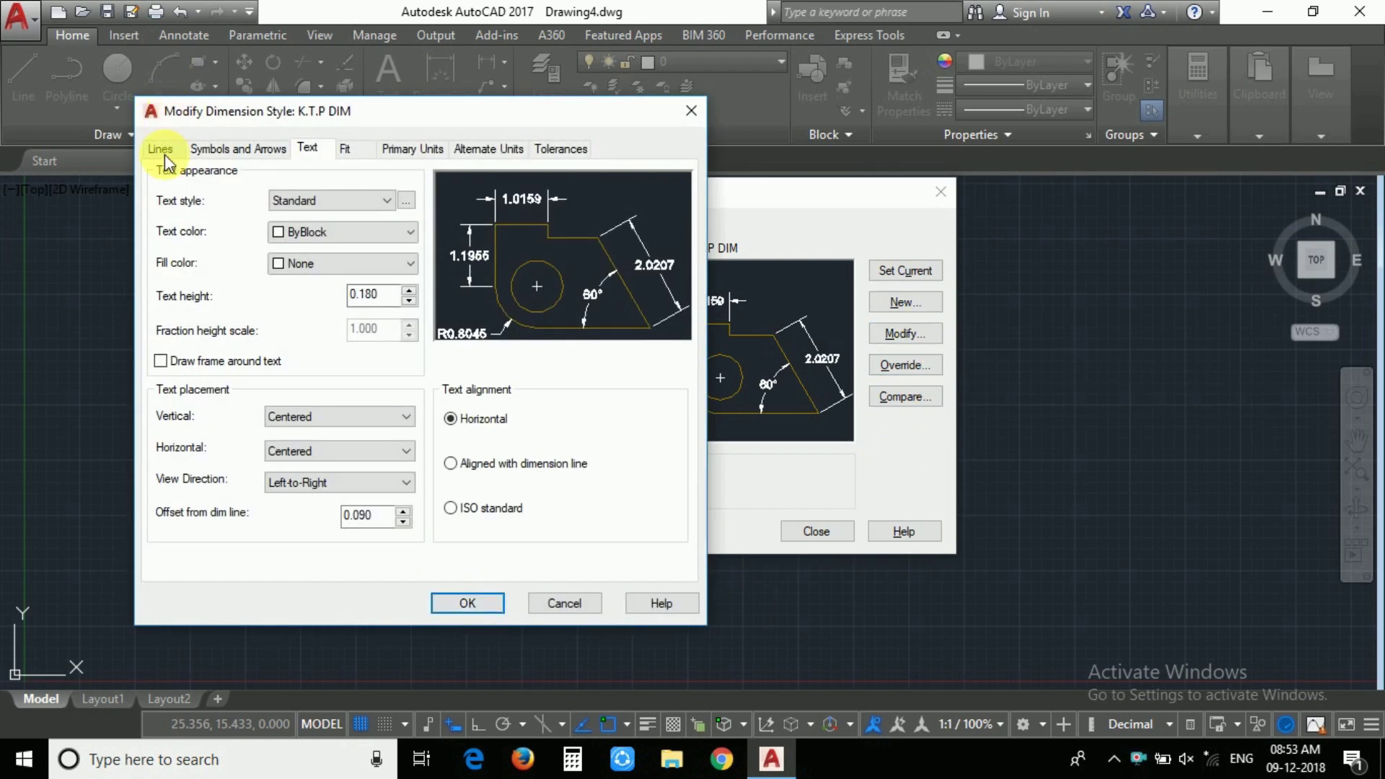
Set K.T.P DIM's arrow size to 2 and text height to 2.
{"action": "left_click", "coordinate": [166, 152]}
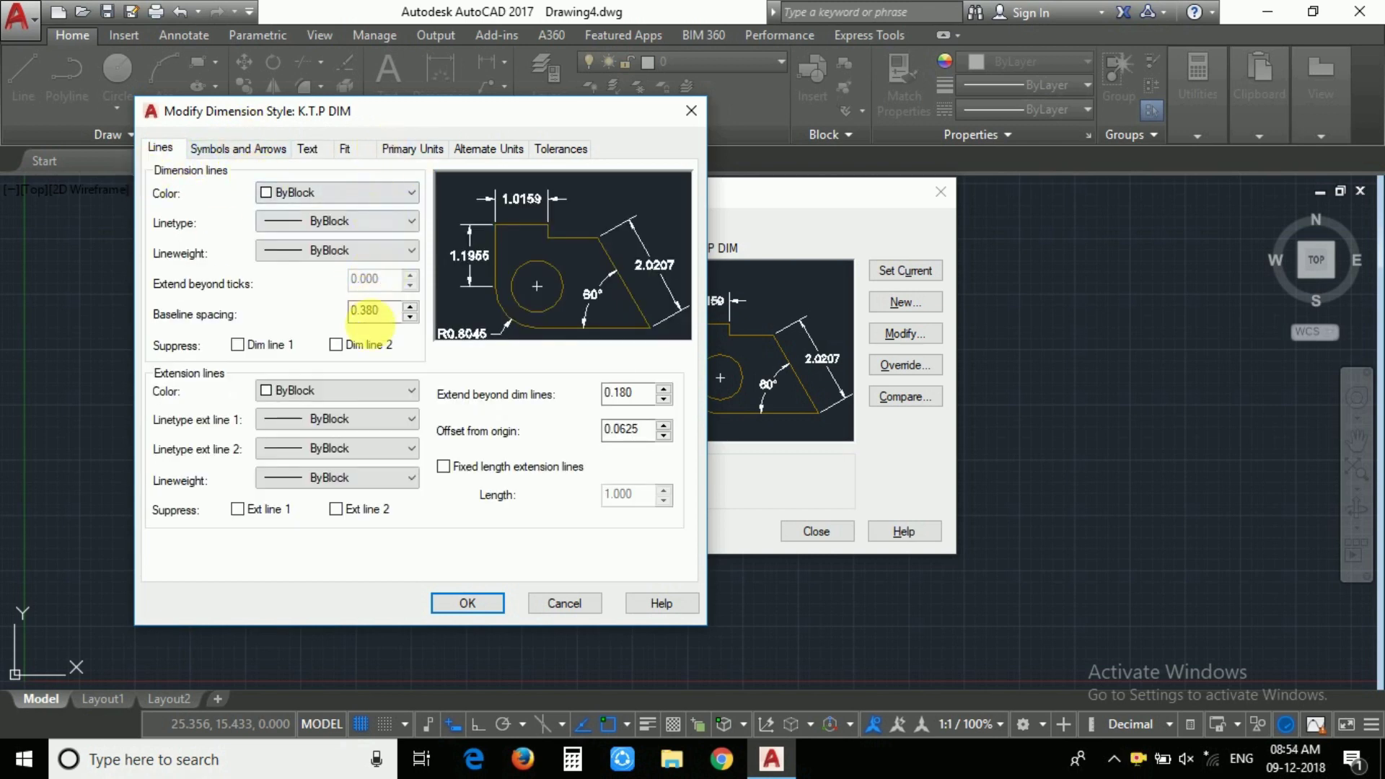
{"action": "left_click", "coordinate": [241, 148]}
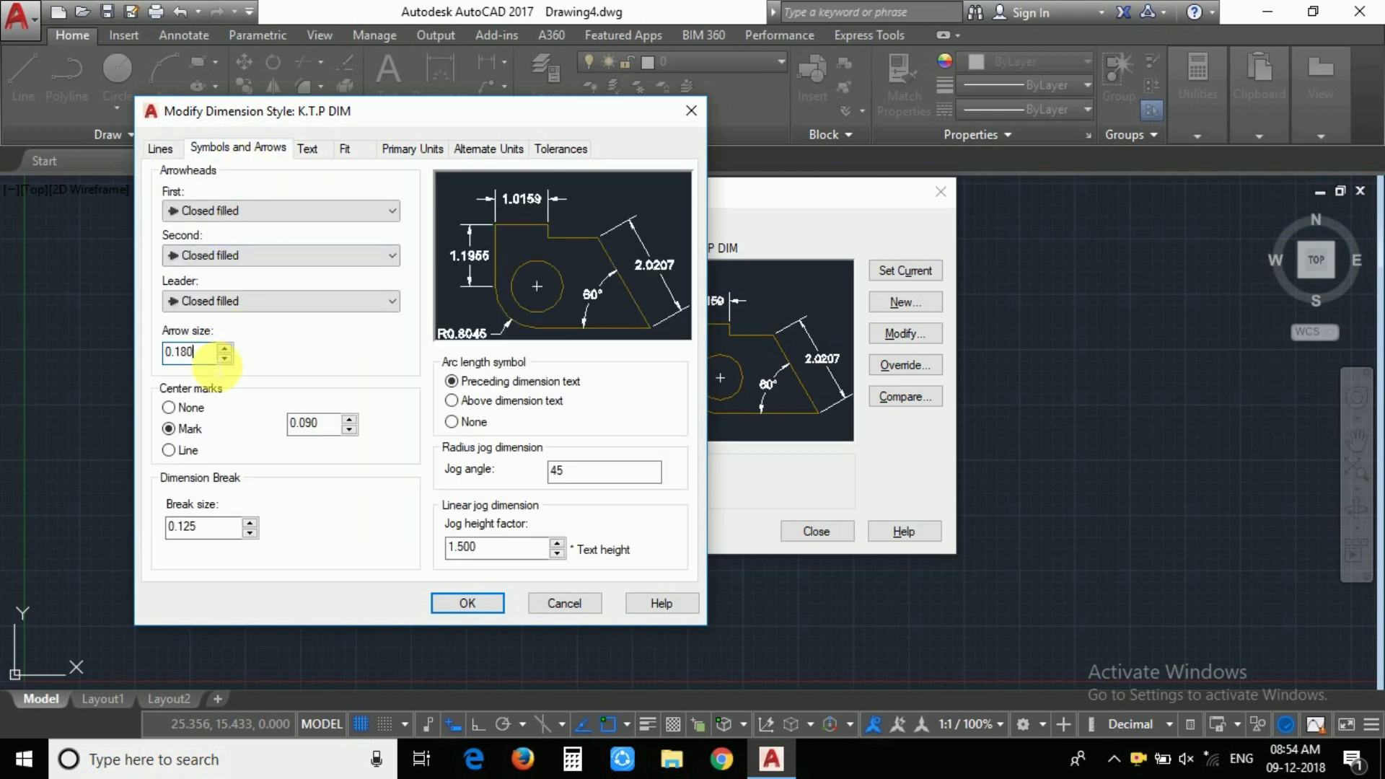
{"action": "double_click", "coordinate": [205, 352]}
{"action": "type", "text": "2"}
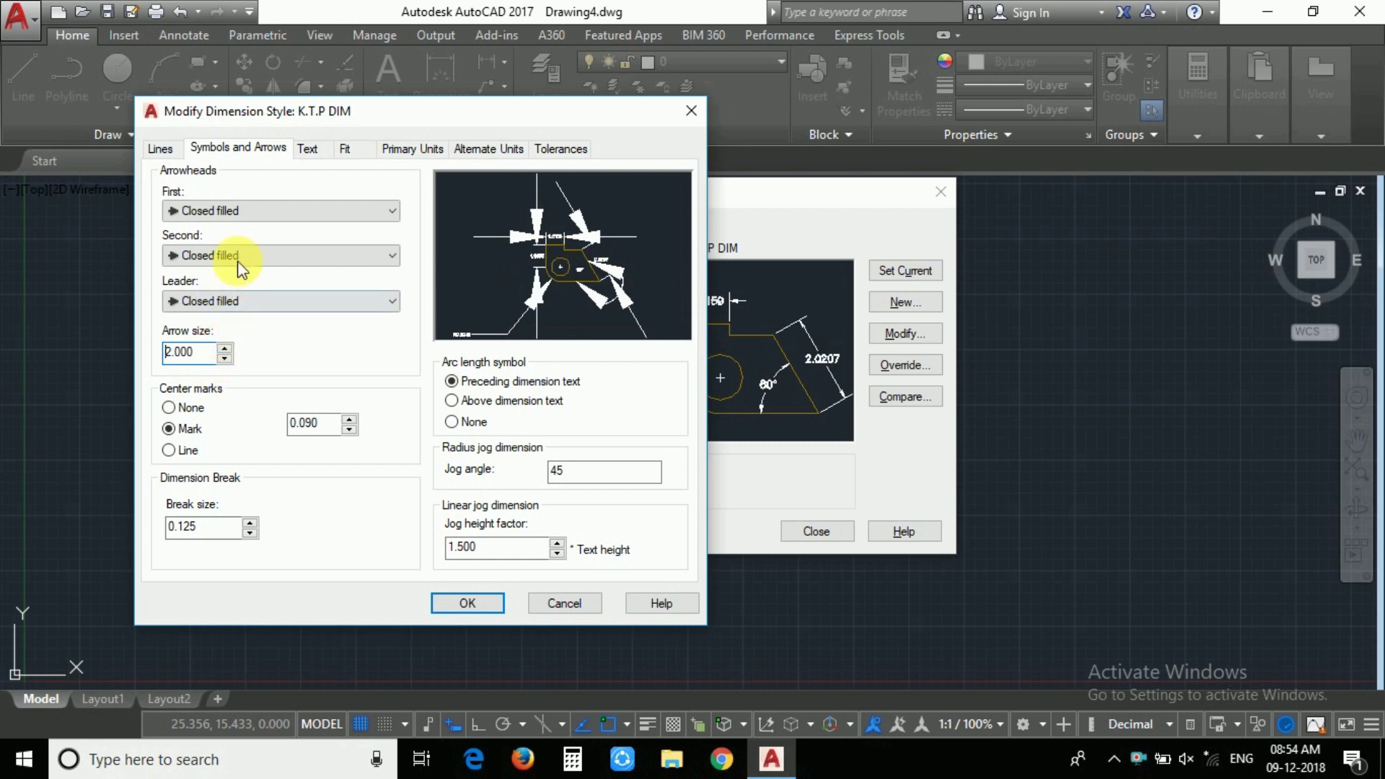
{"action": "left_click", "coordinate": [307, 148]}
{"action": "left_click", "coordinate": [382, 297]}
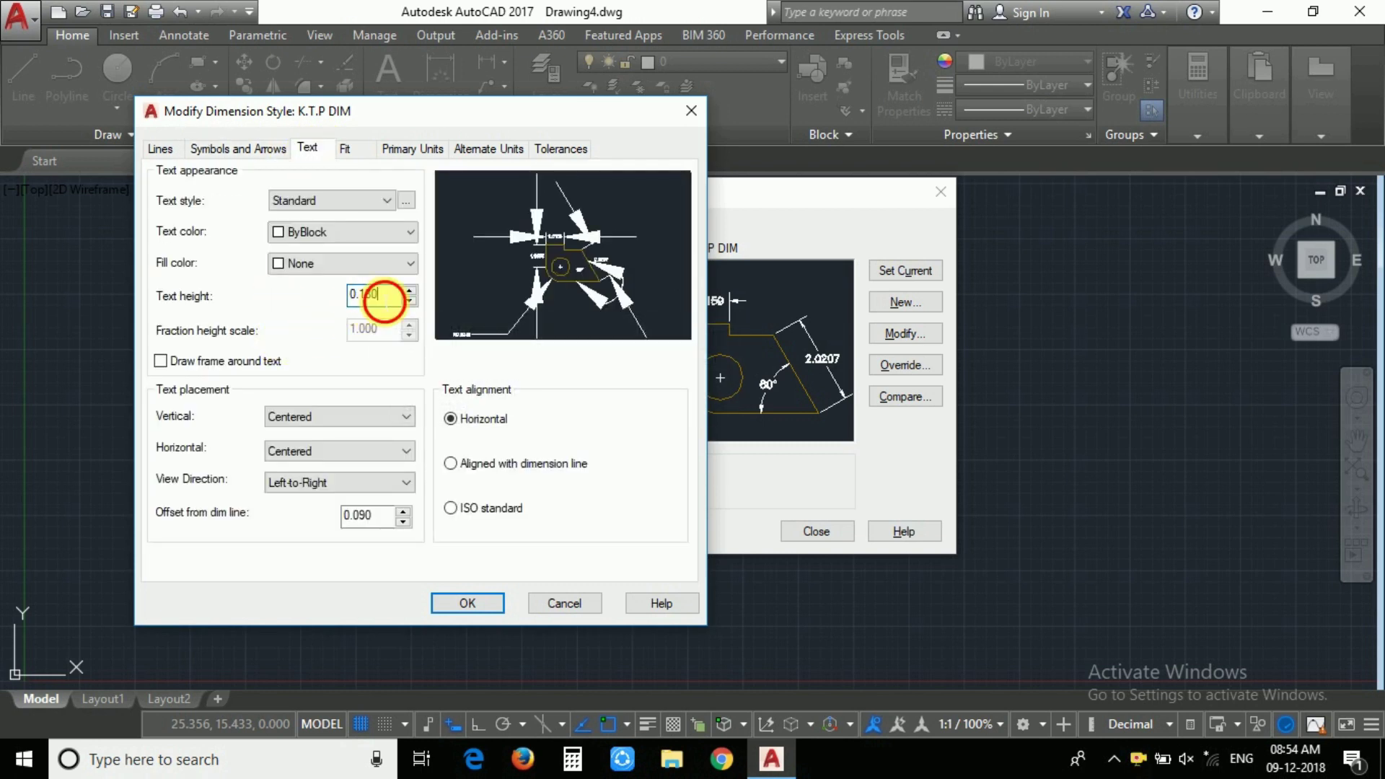
{"action": "double_click", "coordinate": [383, 296]}
{"action": "type", "text": "2"}
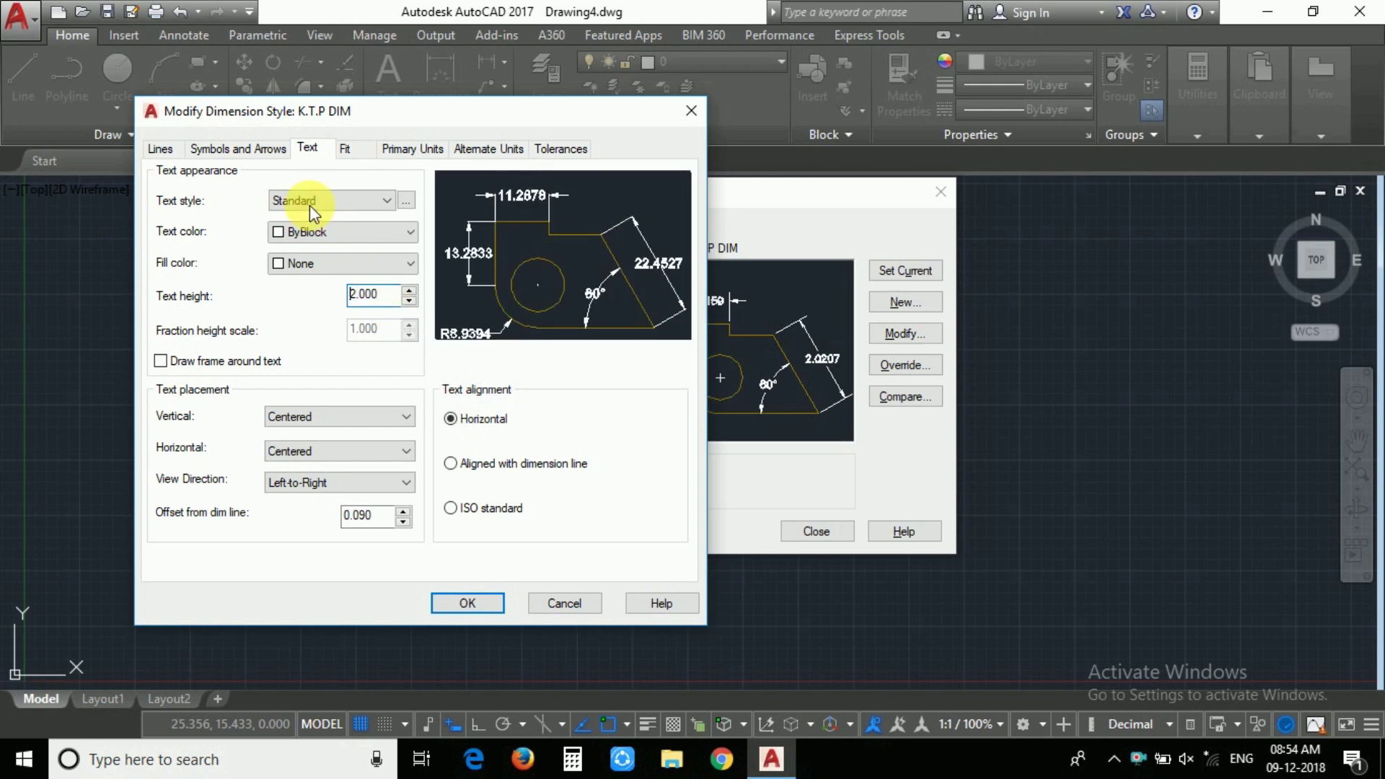
Review the arrowhead types and available text styles without changing them.
{"action": "left_click", "coordinate": [266, 147]}
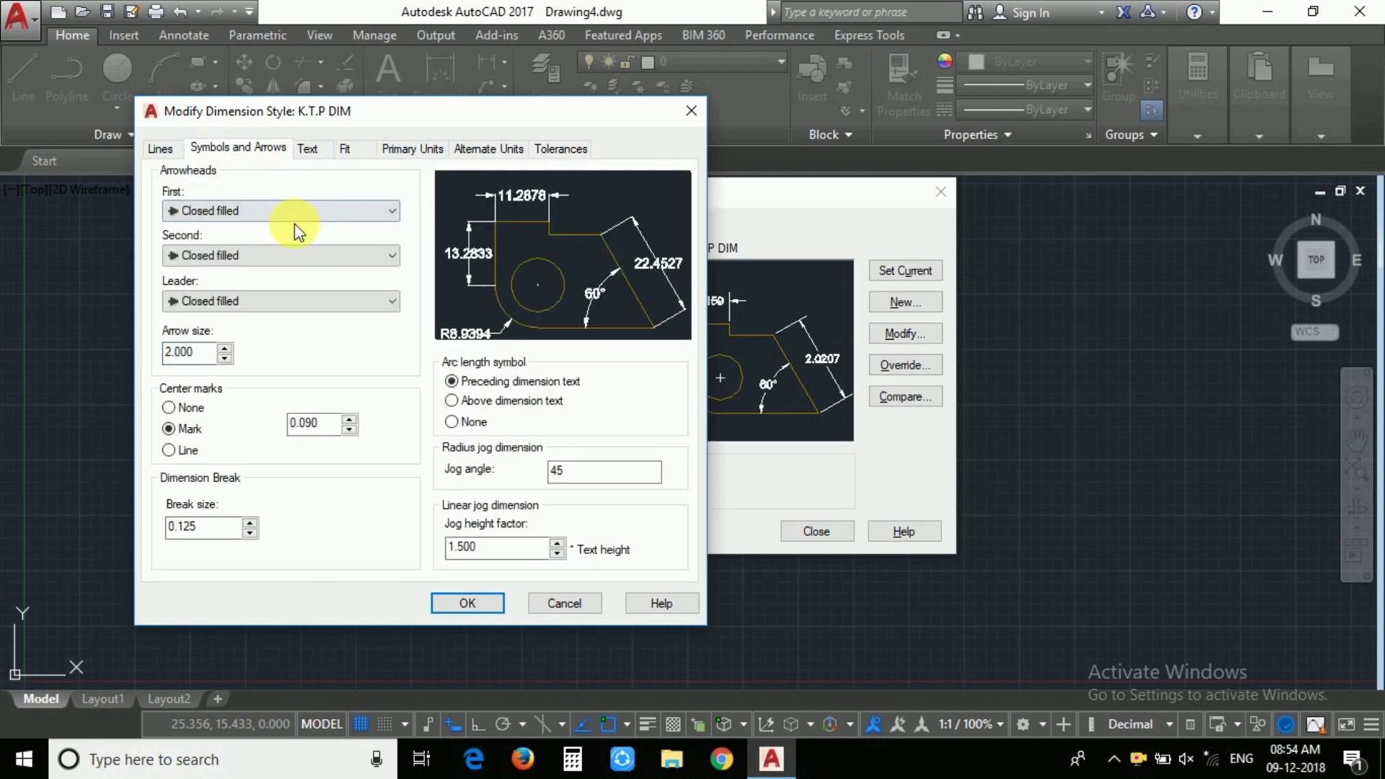
{"action": "left_click", "coordinate": [294, 211]}
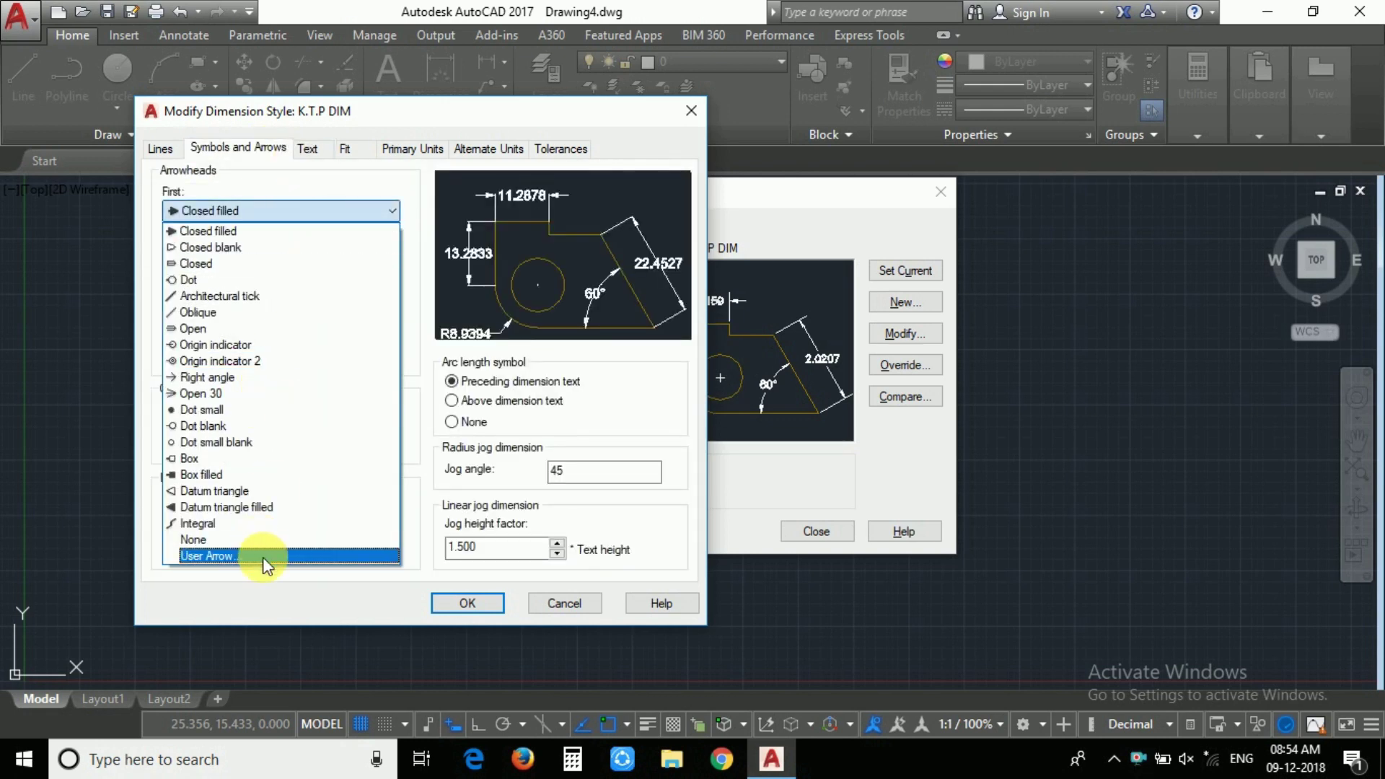
{"action": "left_click", "coordinate": [319, 158]}
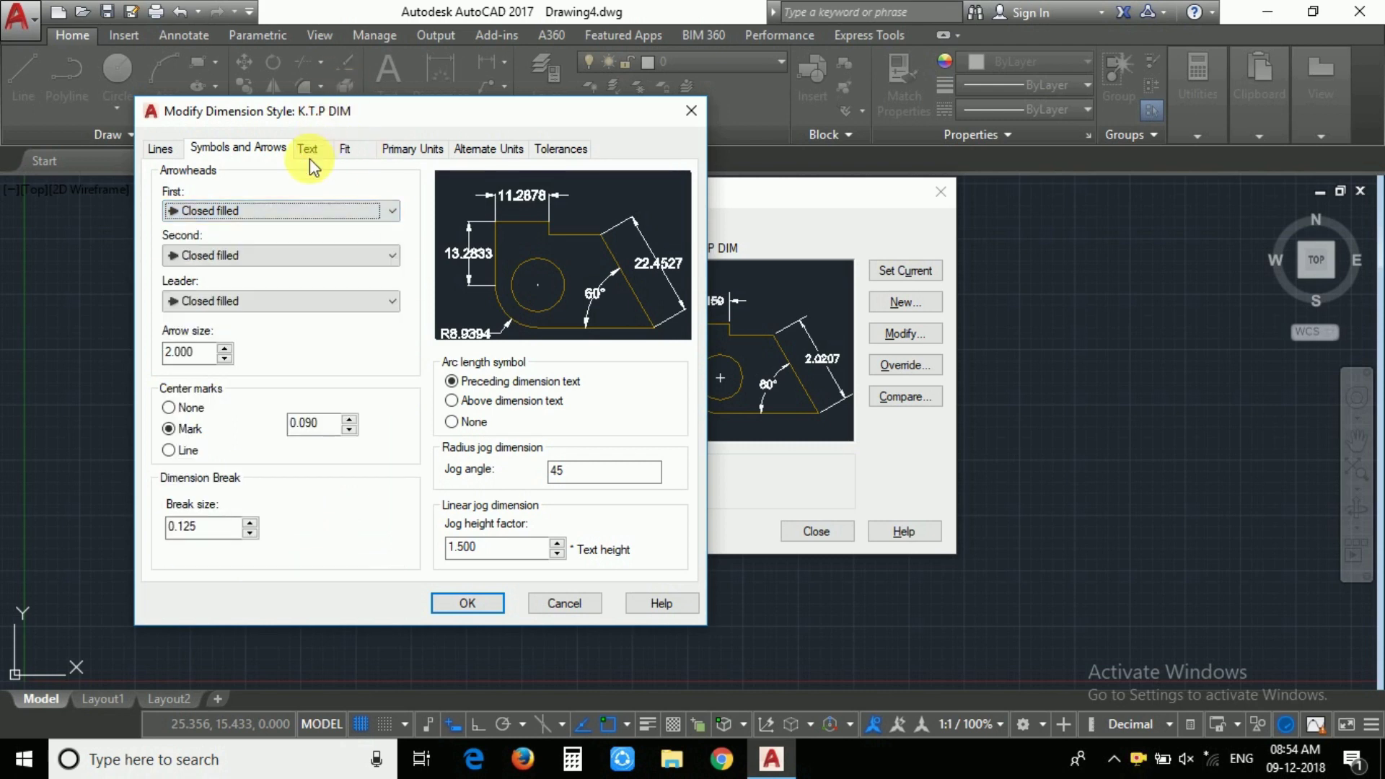
{"action": "left_click", "coordinate": [309, 147]}
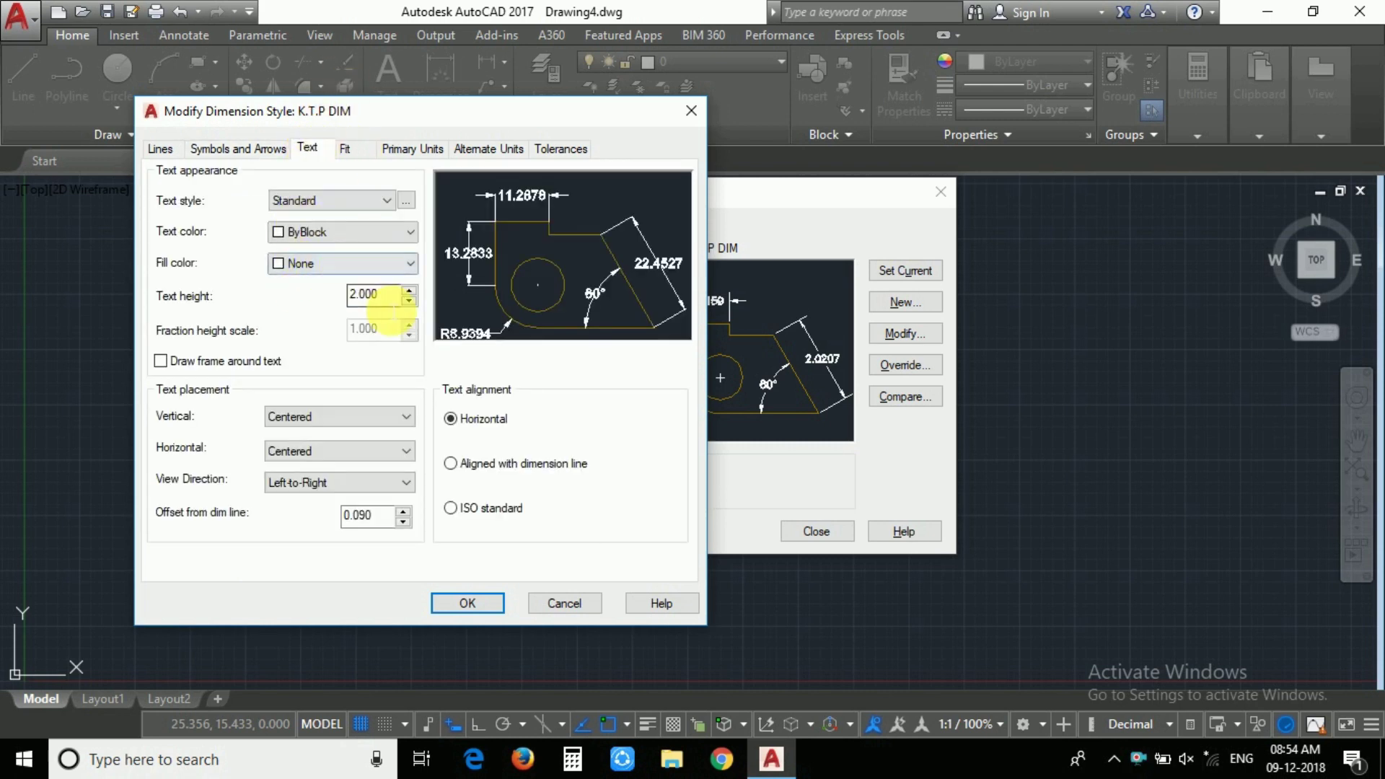
{"action": "left_click", "coordinate": [365, 202]}
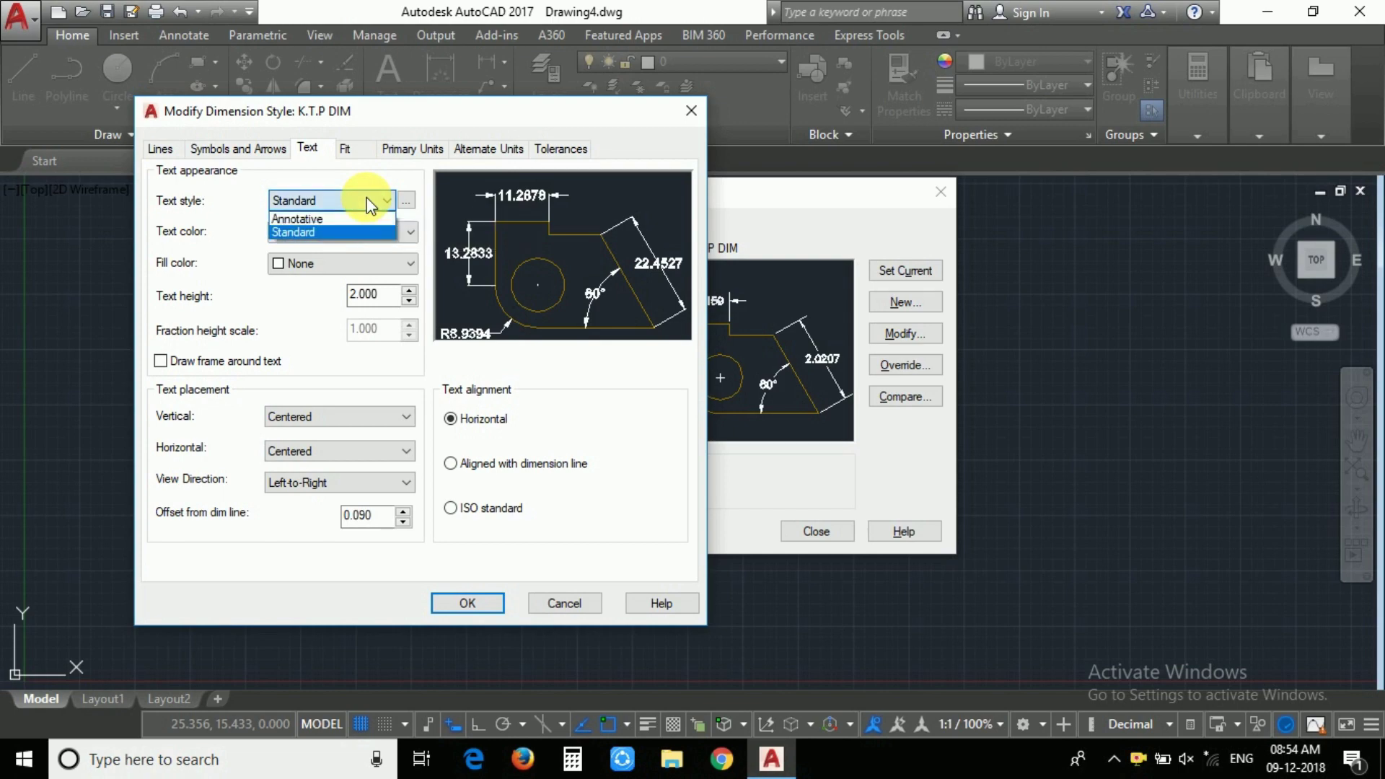
Set the Standard text style font to Britannic Bold and make the dimension text Blue.
{"action": "left_click", "coordinate": [404, 197]}
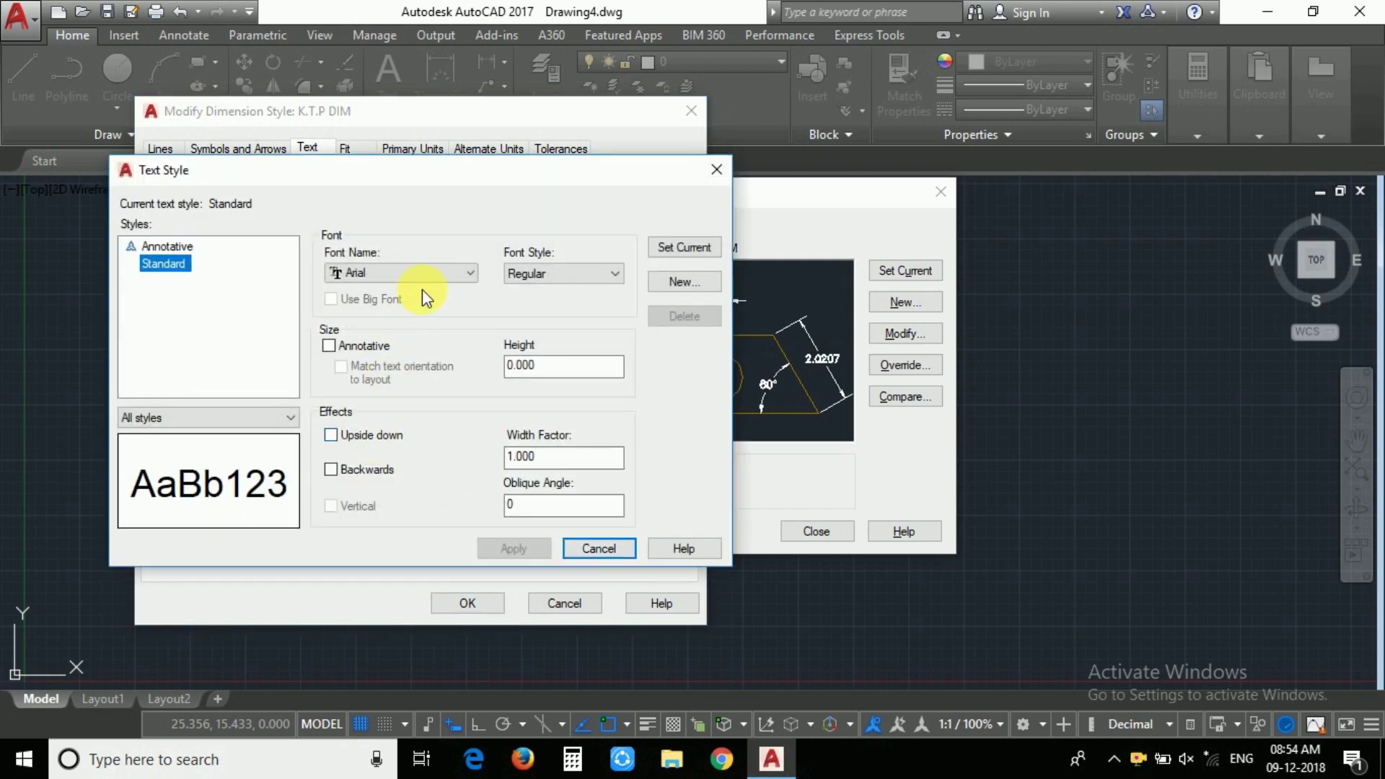
{"action": "left_click", "coordinate": [437, 271]}
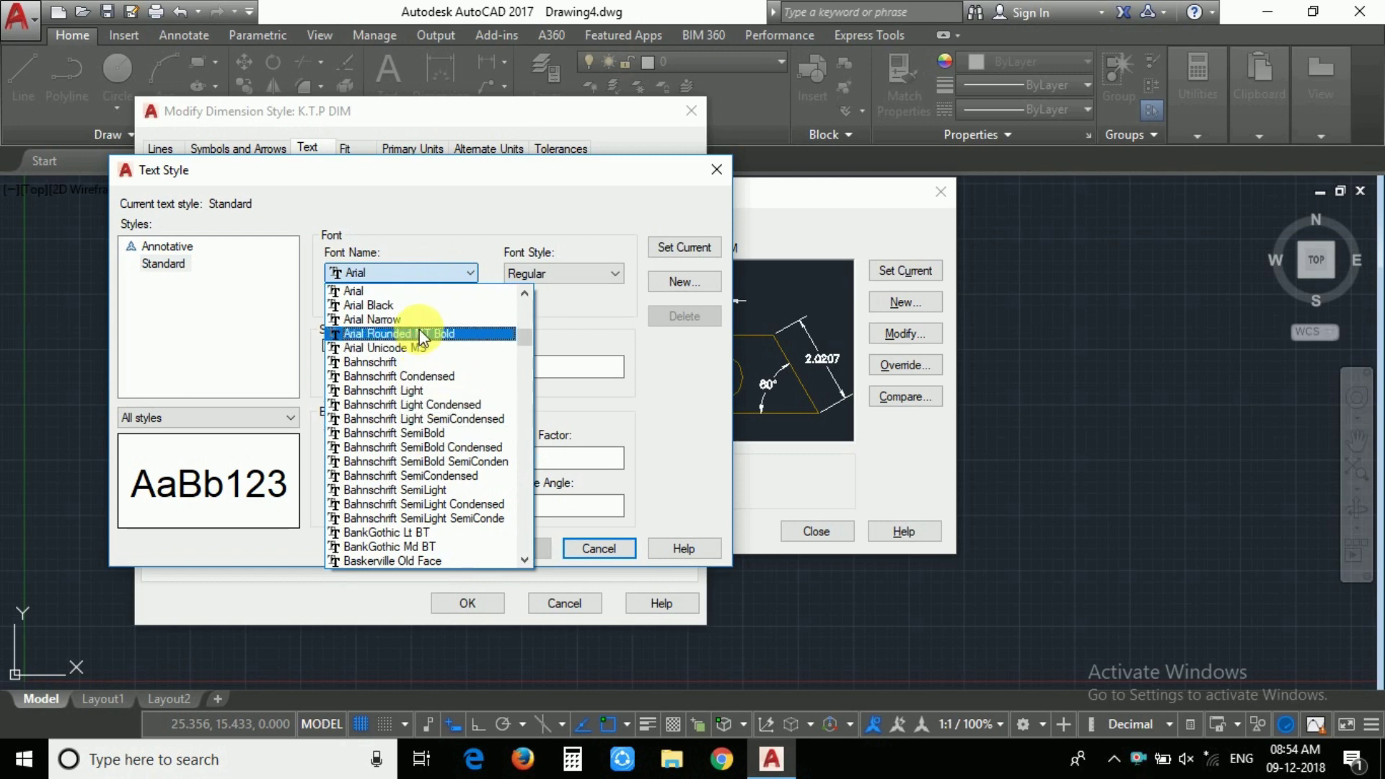
{"action": "scroll", "coordinate": [420, 337], "scroll_direction": "down", "scroll_amount": 3}
{"action": "scroll", "coordinate": [419, 418], "scroll_direction": "down", "scroll_amount": 3}
{"action": "scroll", "coordinate": [408, 476], "scroll_direction": "down", "scroll_amount": 1}
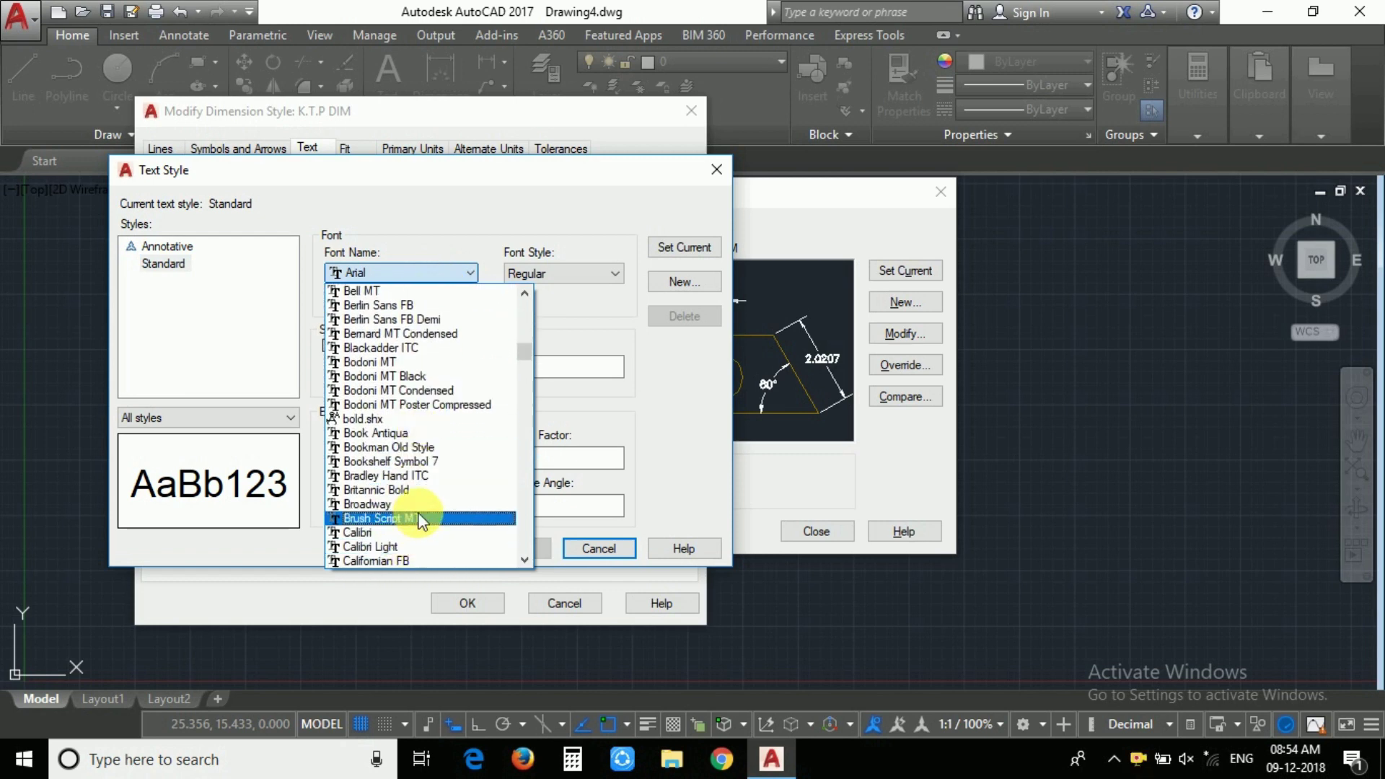
{"action": "left_click", "coordinate": [433, 488]}
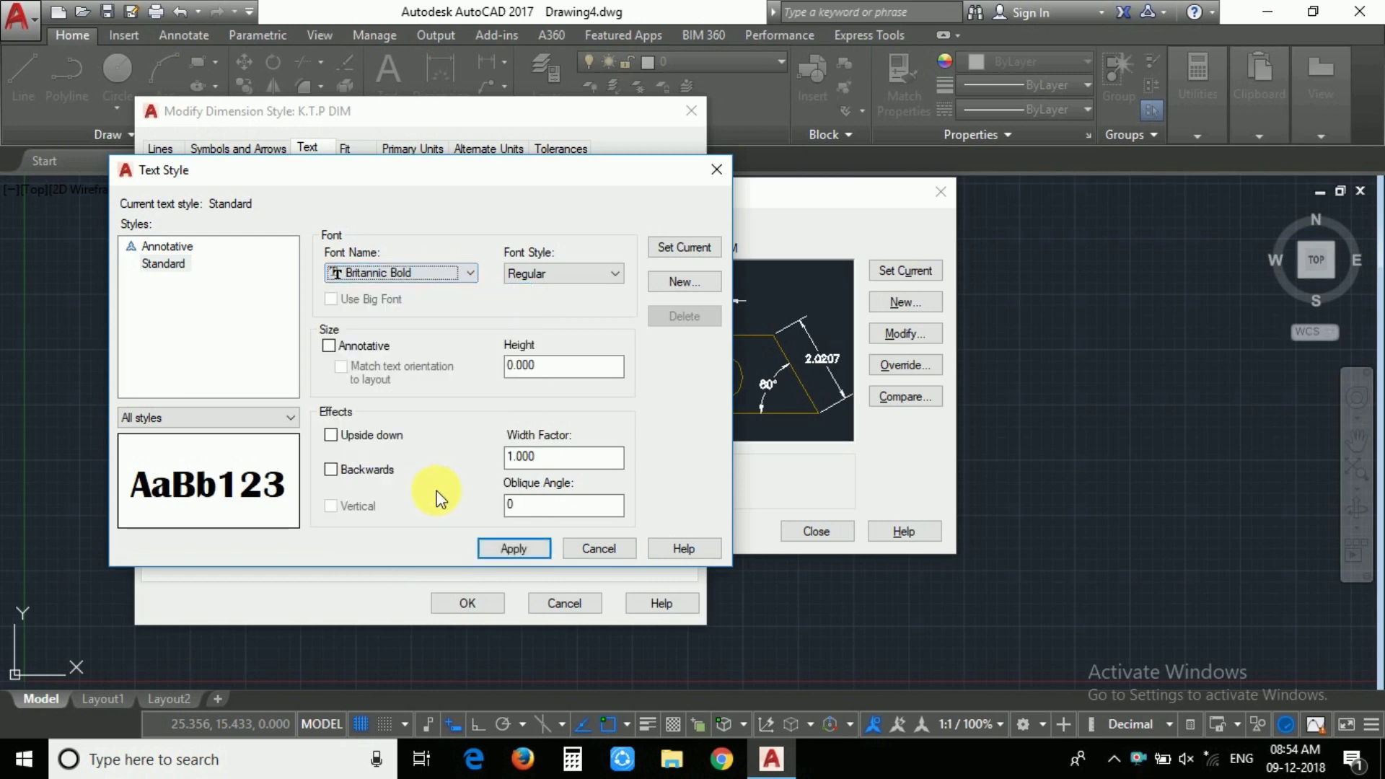
{"action": "left_click", "coordinate": [494, 551]}
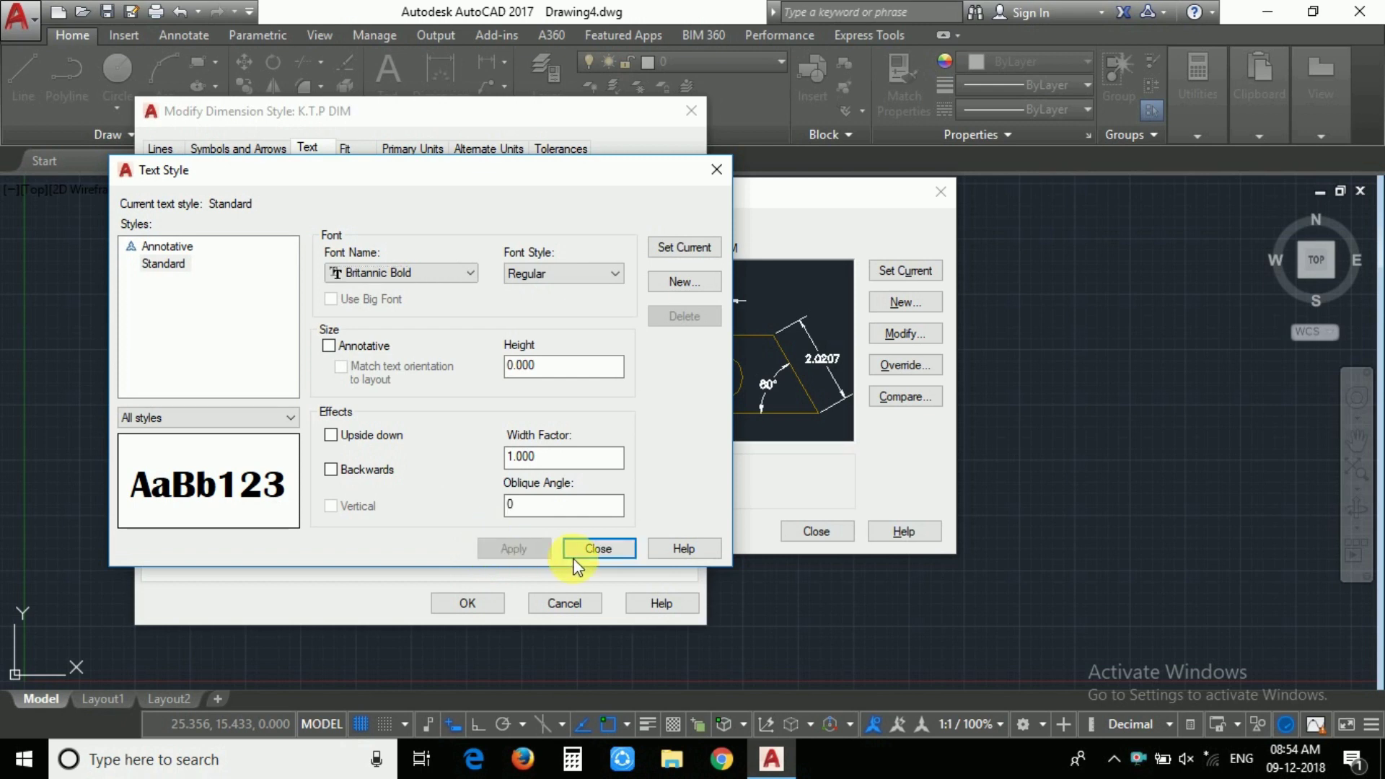
{"action": "left_click", "coordinate": [598, 550]}
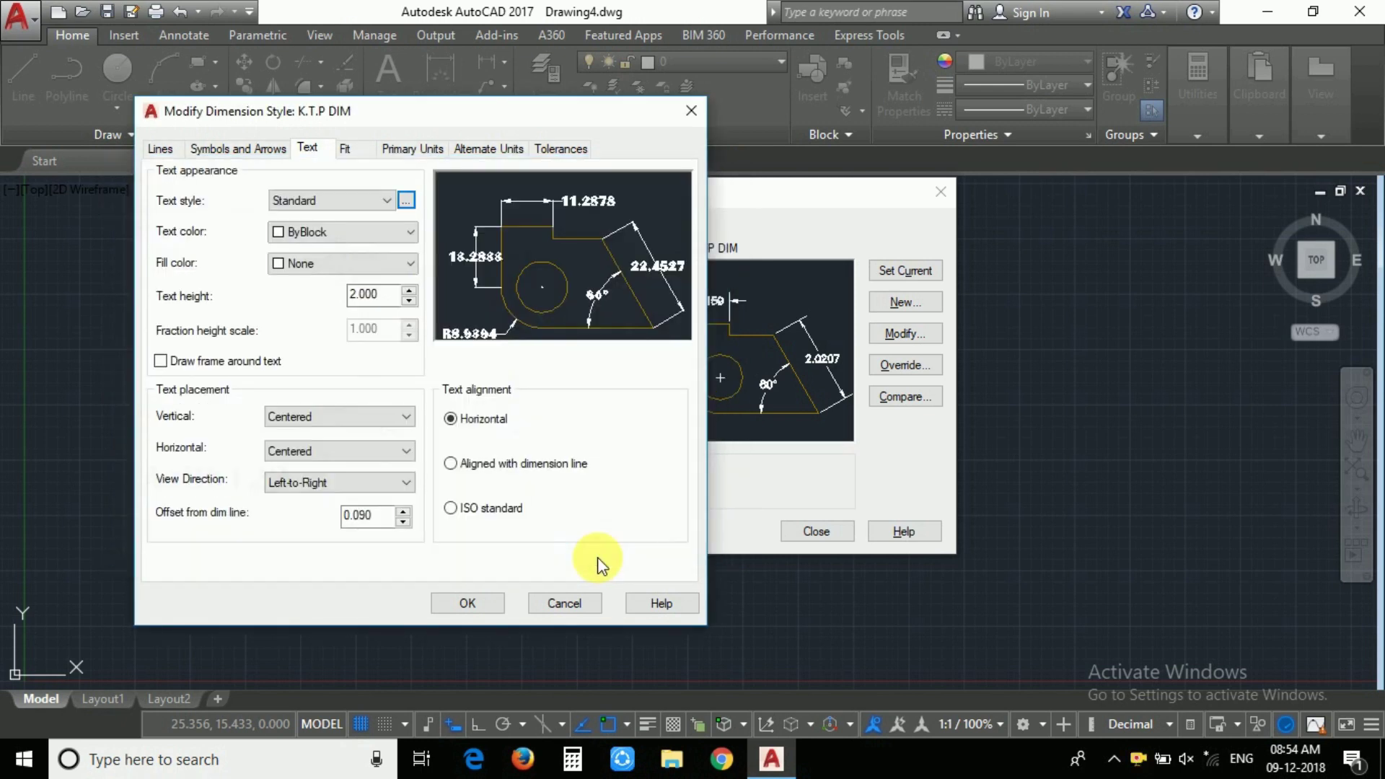
{"action": "left_click", "coordinate": [376, 238]}
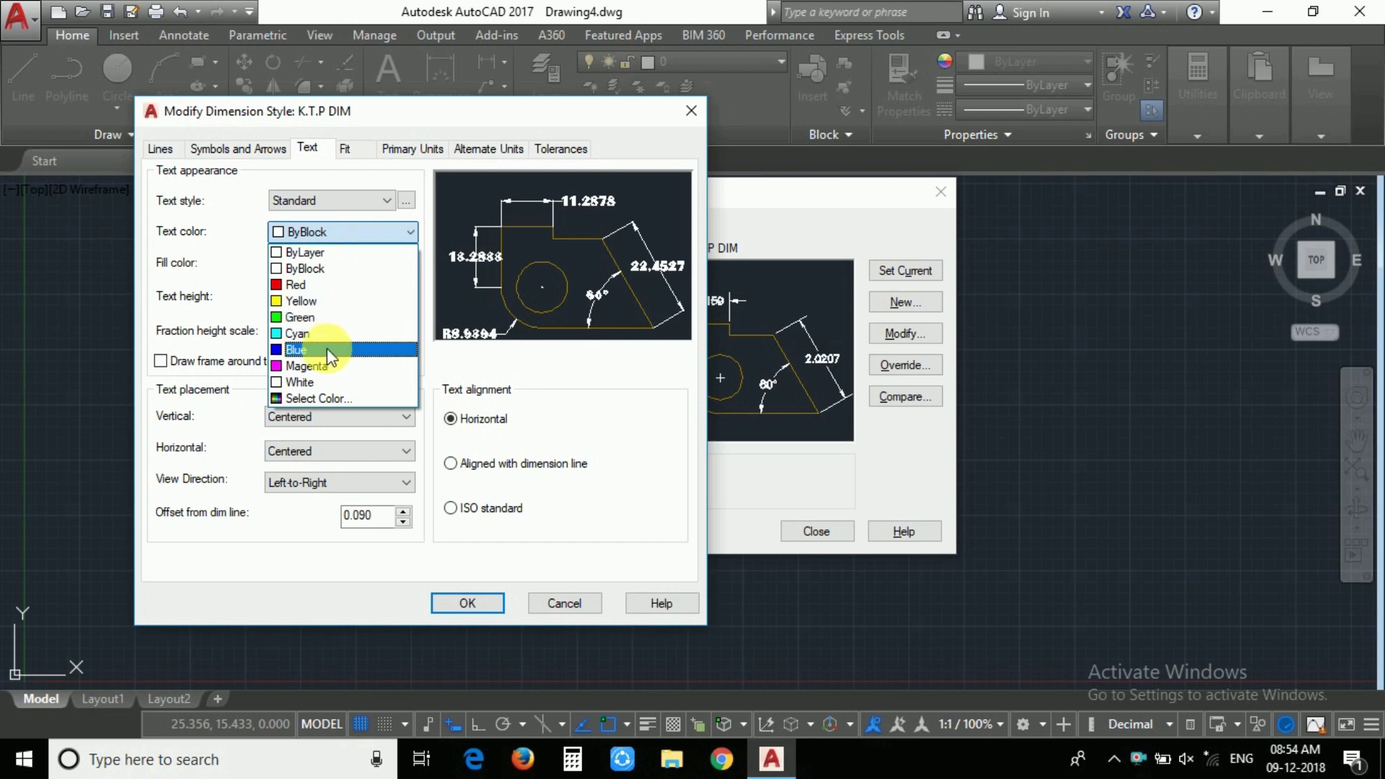
{"action": "left_click", "coordinate": [326, 348]}
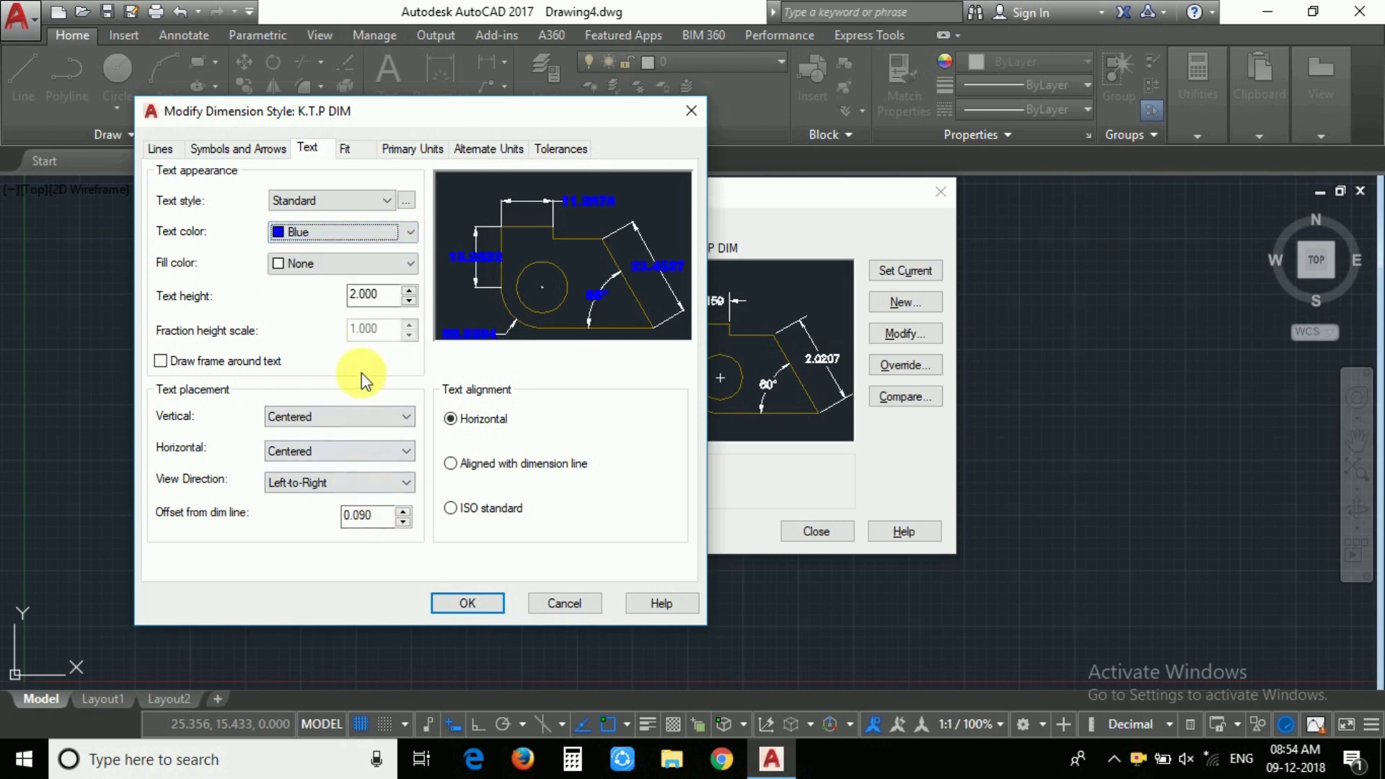
Set linear dimension precision to 0.000, leaving alternate units switched off.
{"action": "left_click", "coordinate": [417, 150]}
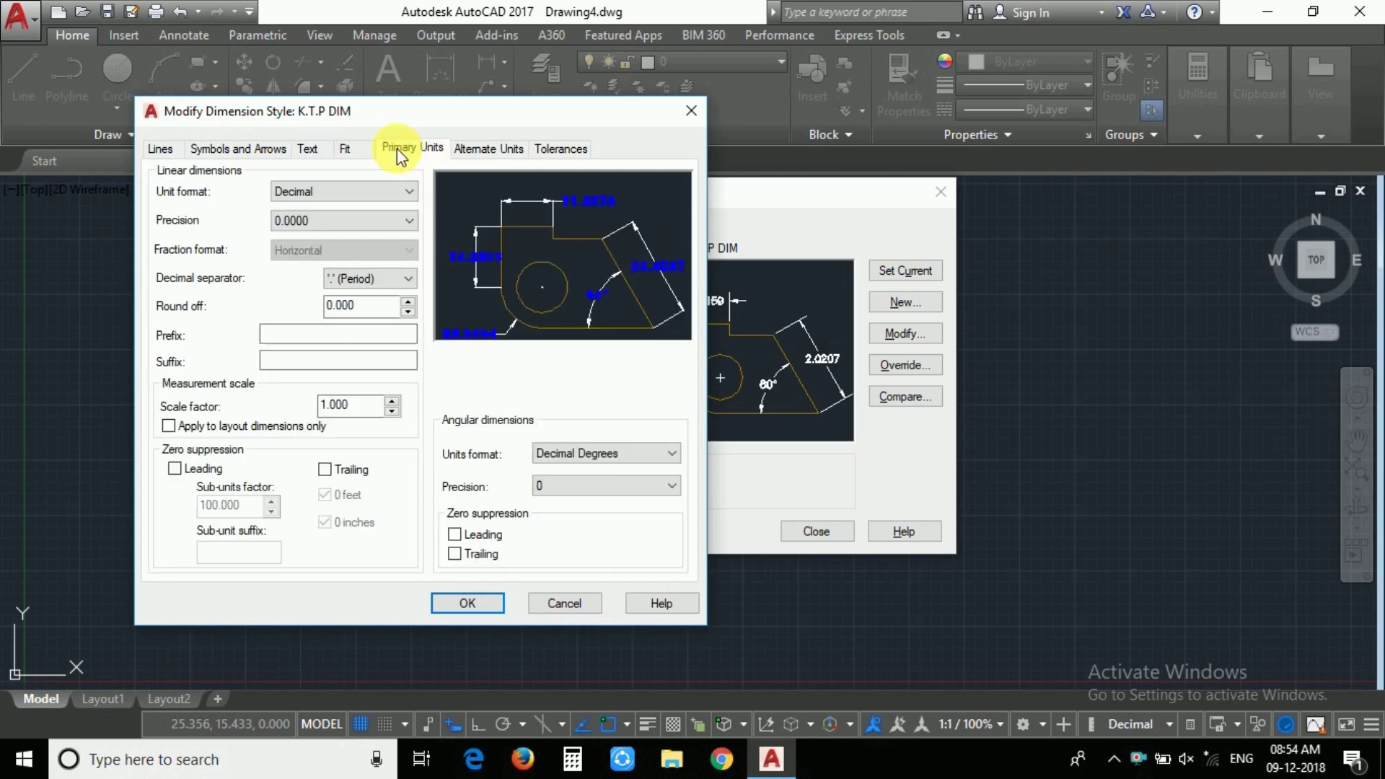
{"action": "left_click", "coordinate": [364, 147]}
{"action": "left_click", "coordinate": [417, 144]}
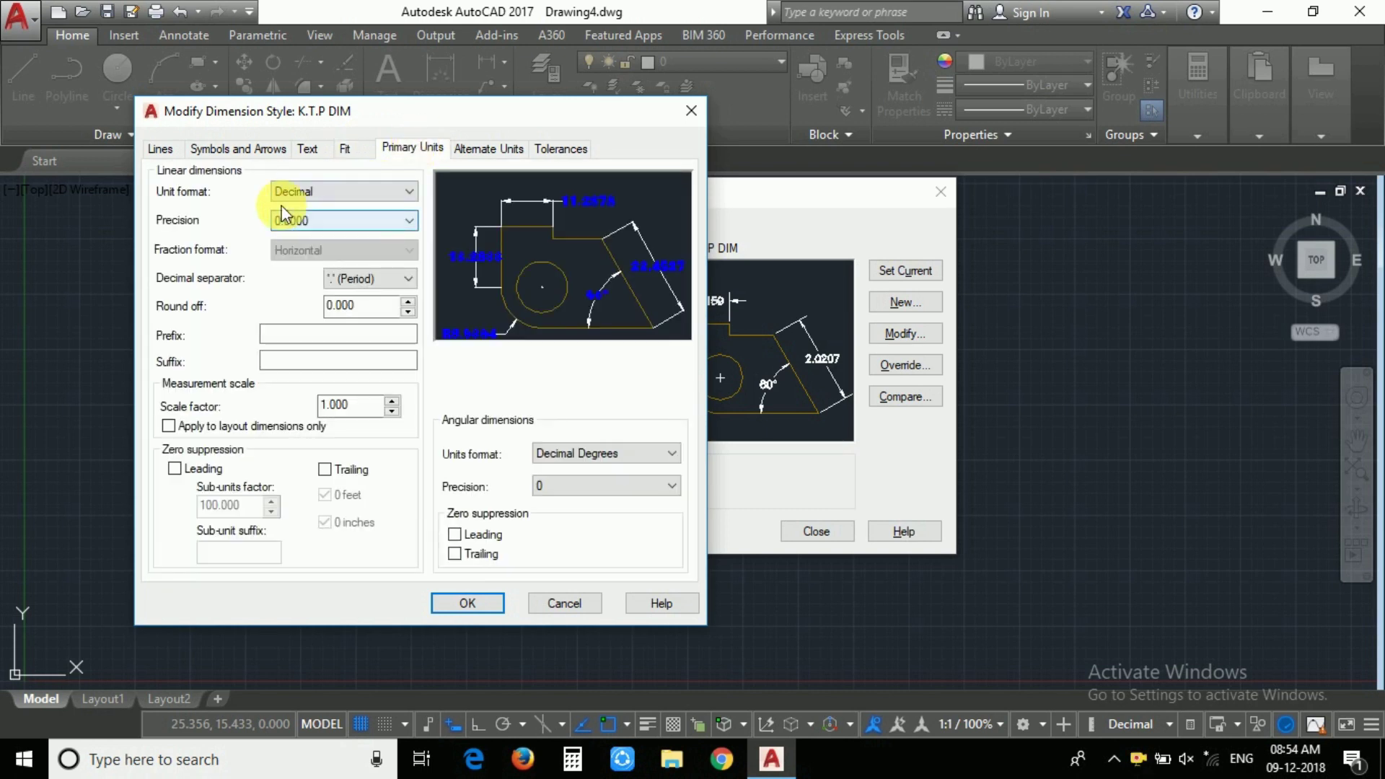
{"action": "left_click", "coordinate": [339, 215]}
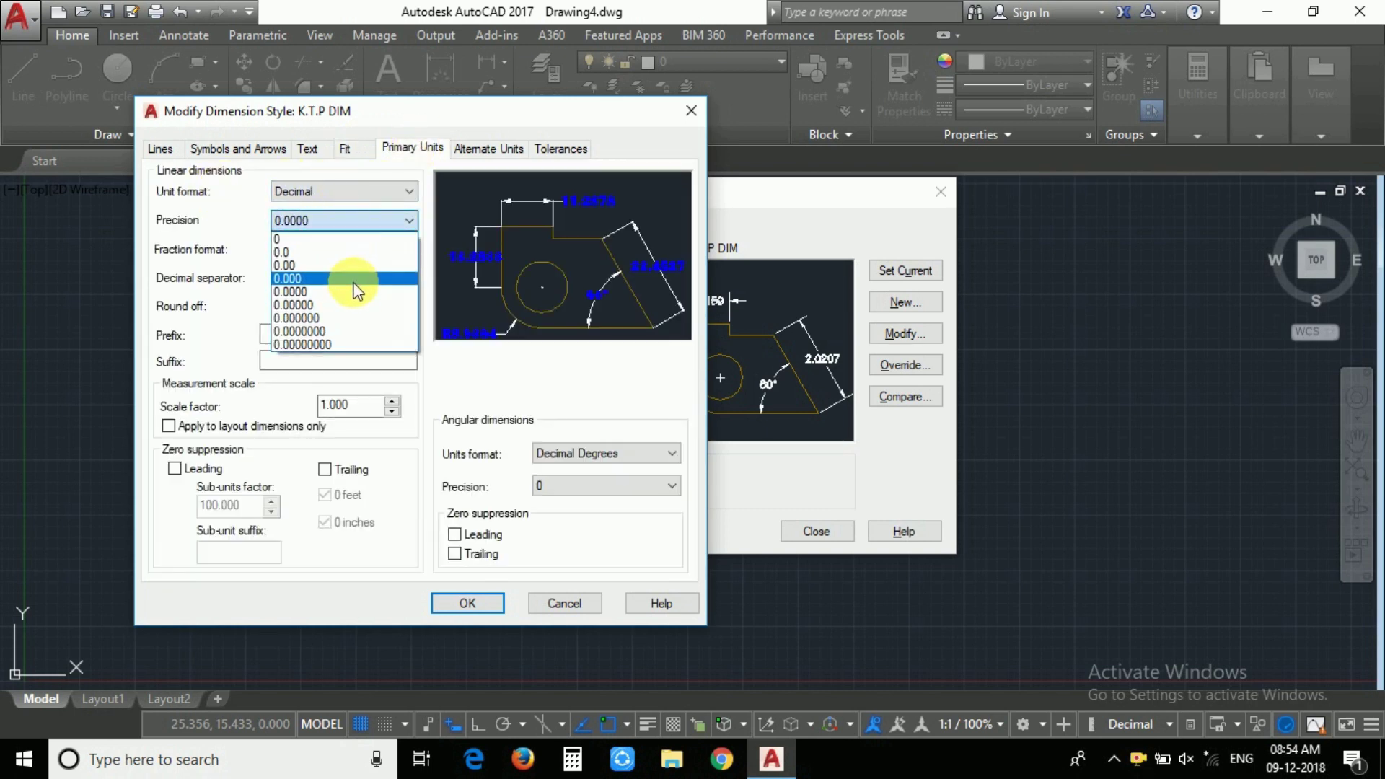
{"action": "left_click", "coordinate": [355, 279]}
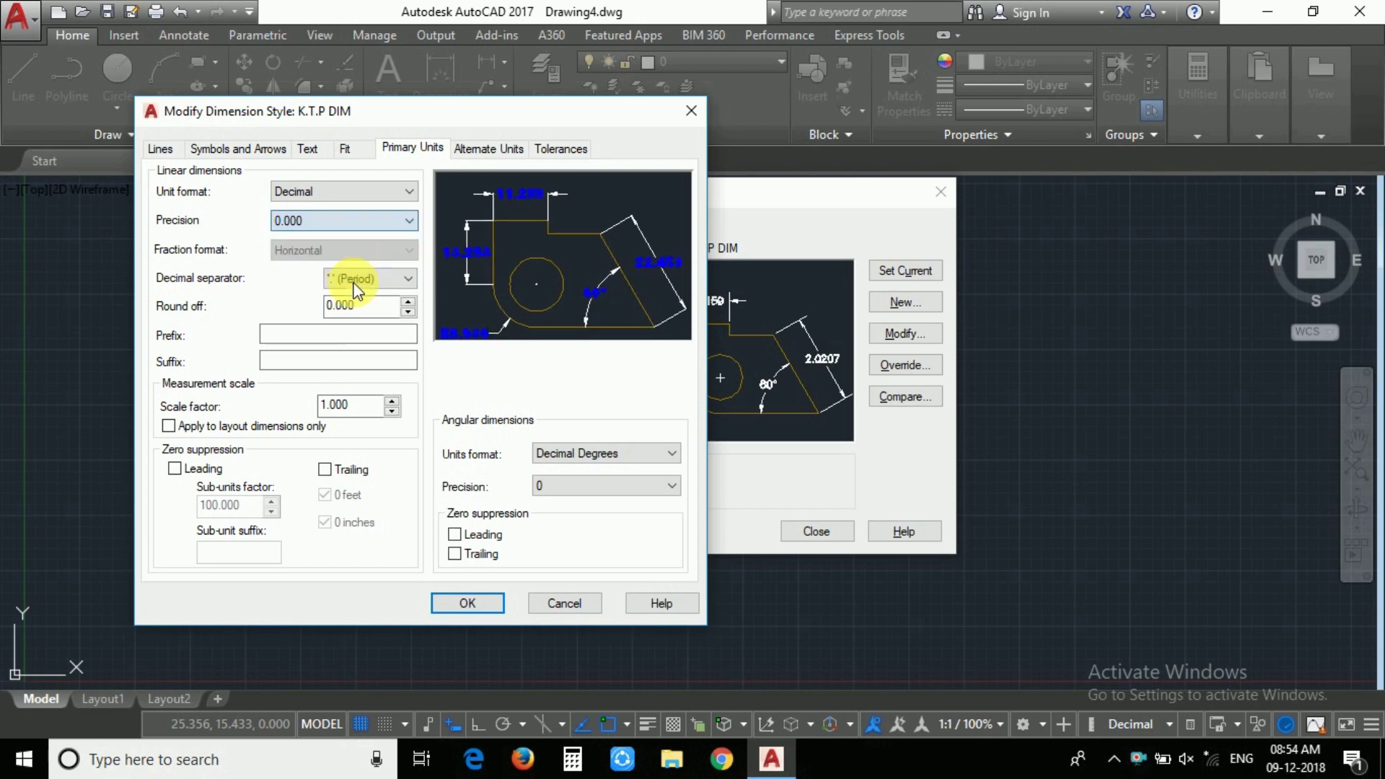
{"action": "left_click", "coordinate": [485, 150]}
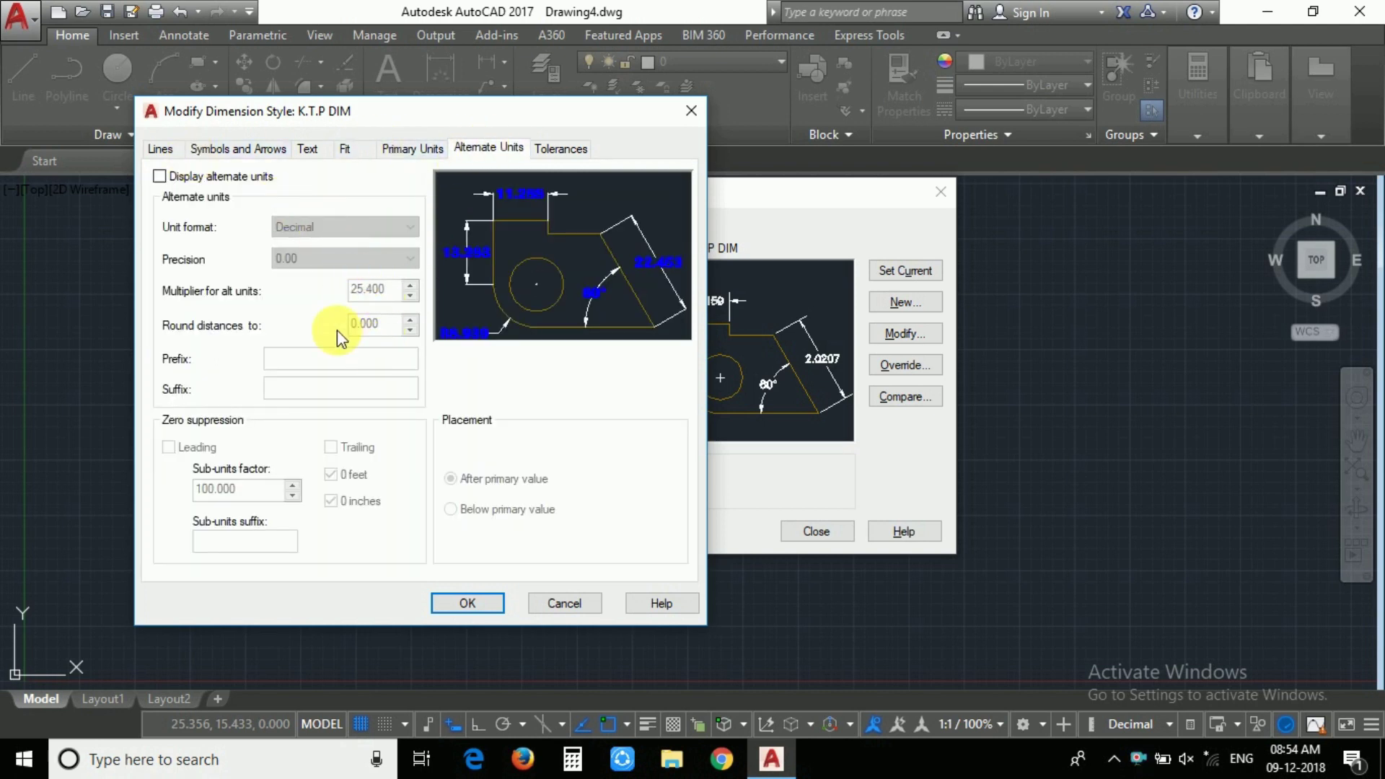
{"action": "left_click", "coordinate": [198, 177]}
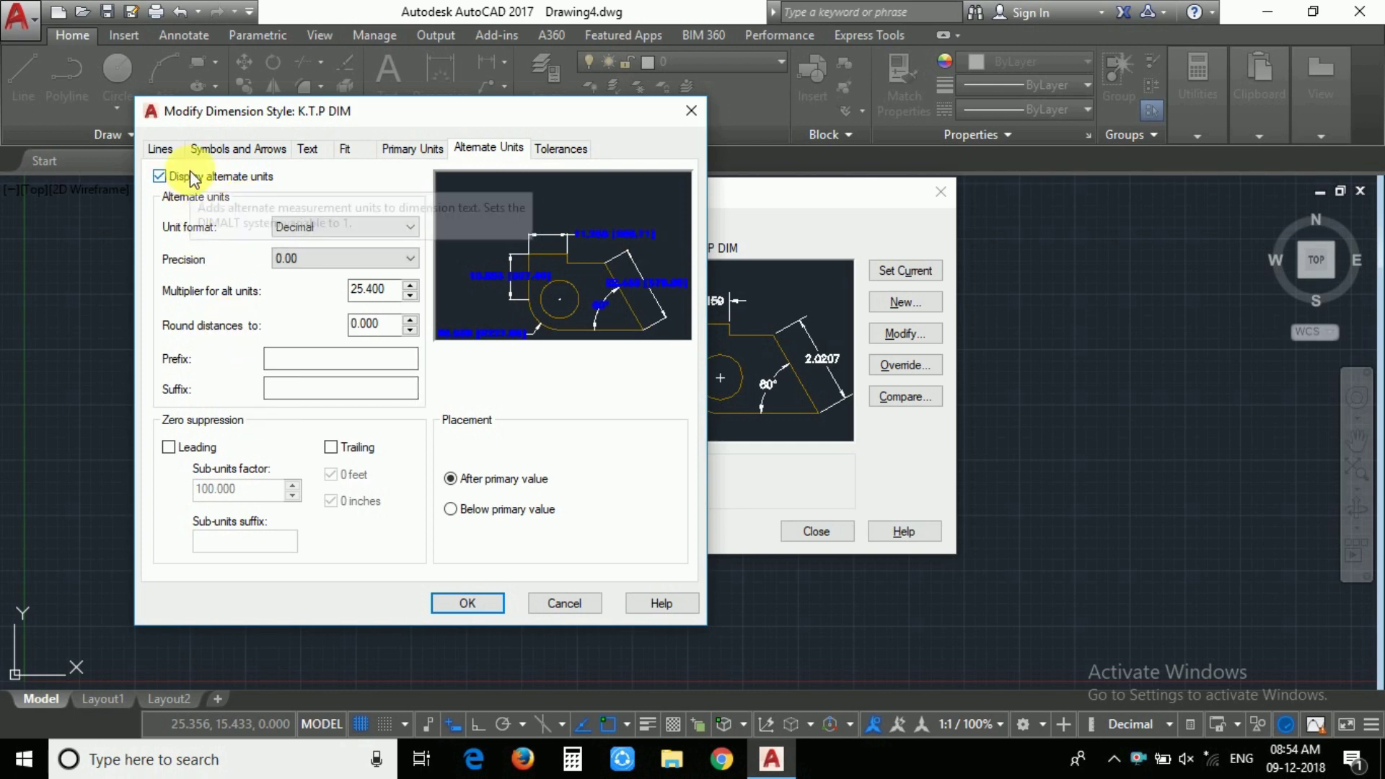
{"action": "left_click", "coordinate": [192, 178]}
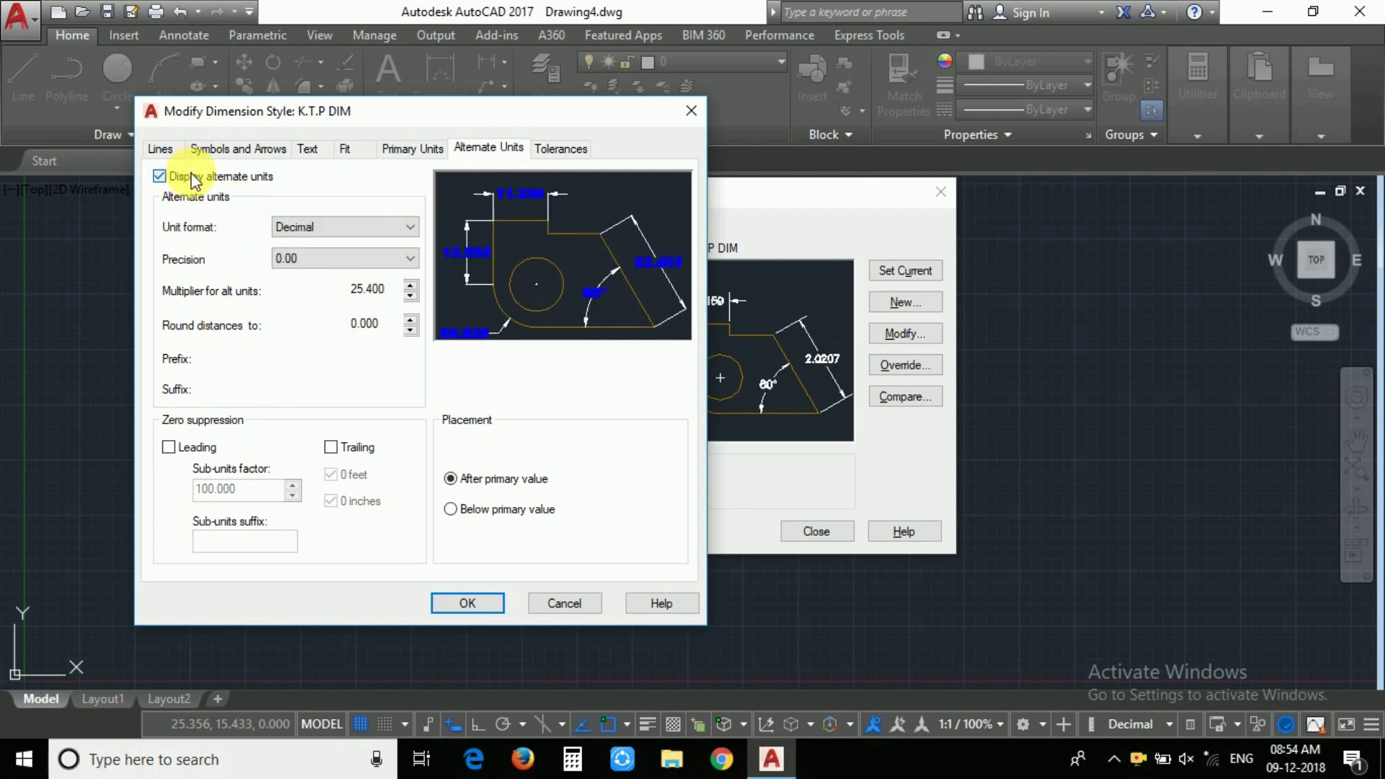
{"action": "left_click", "coordinate": [553, 150]}
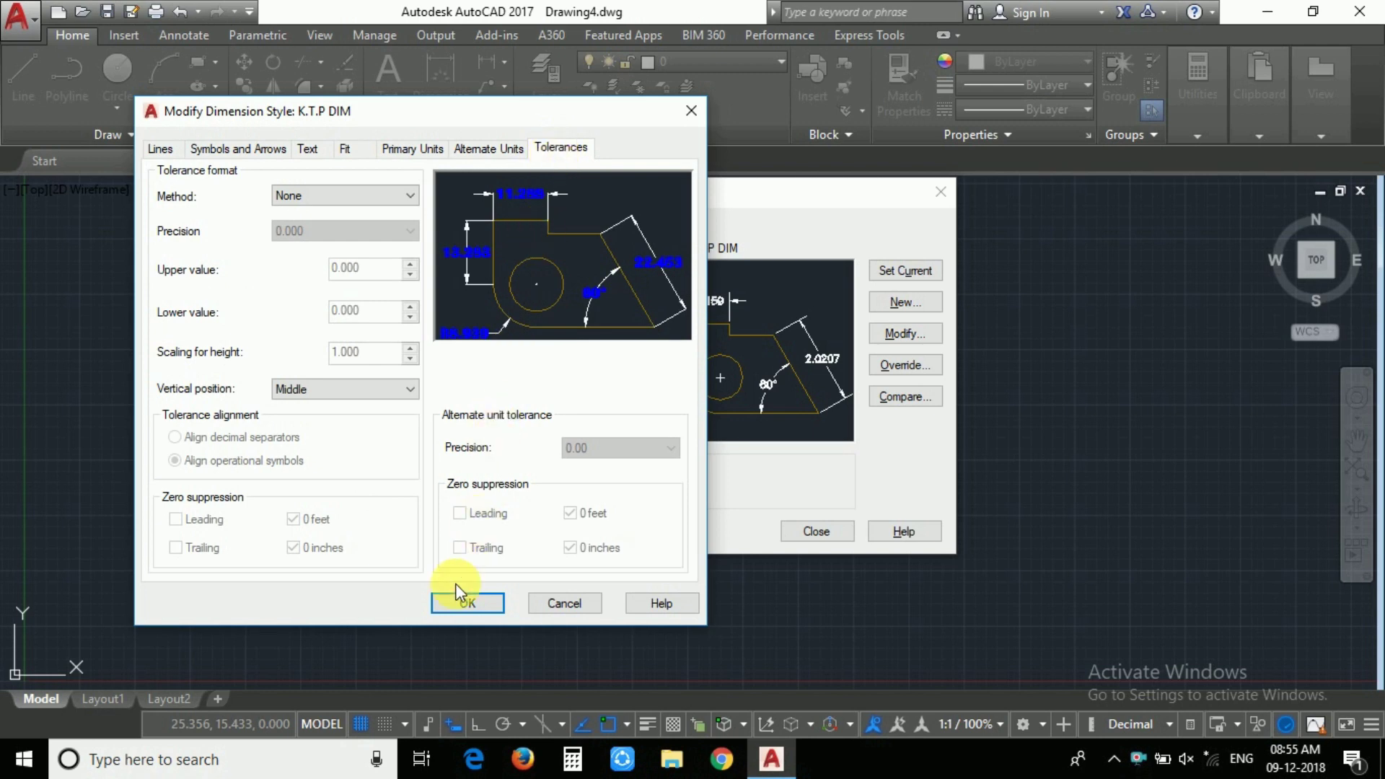
Accept the K.T.P DIM changes, make it the current style, and close the manager.
{"action": "left_click", "coordinate": [462, 603]}
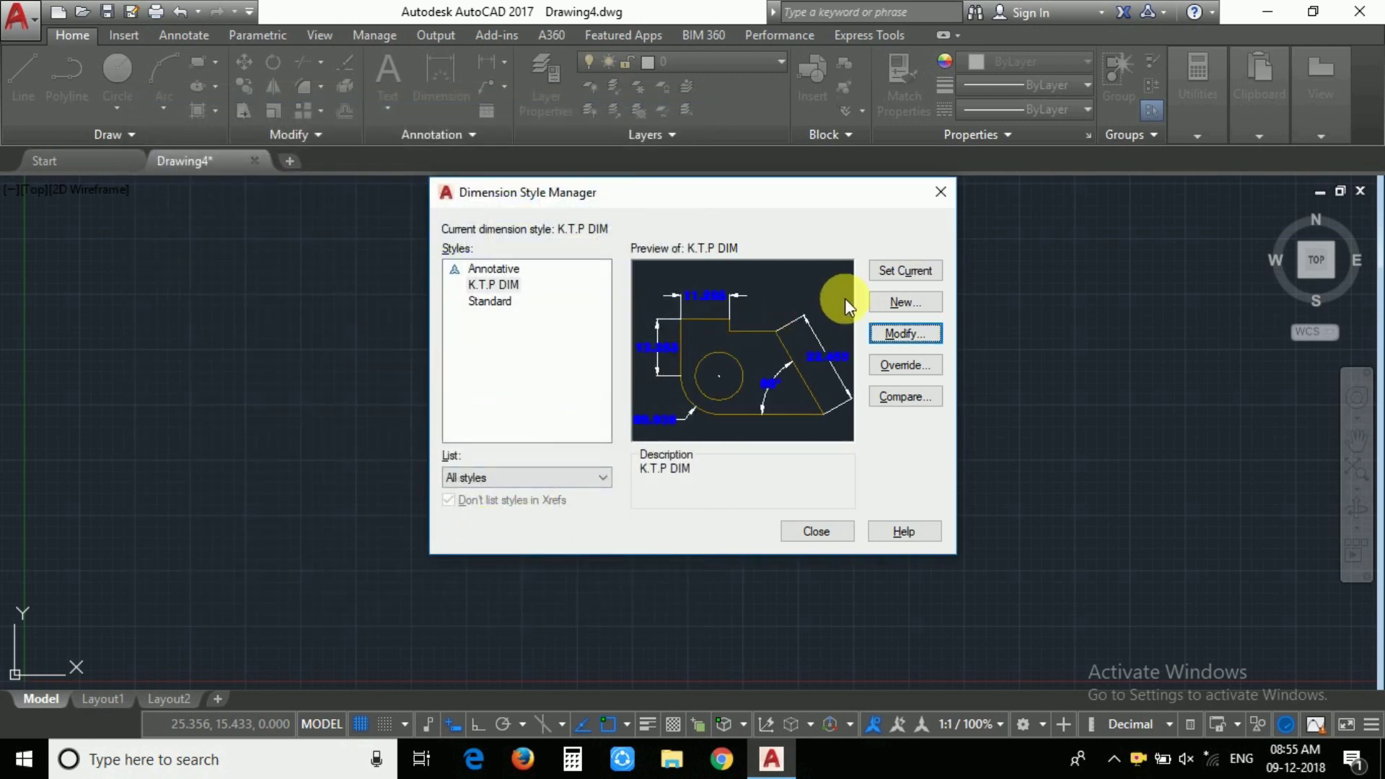
{"action": "left_click", "coordinate": [894, 331]}
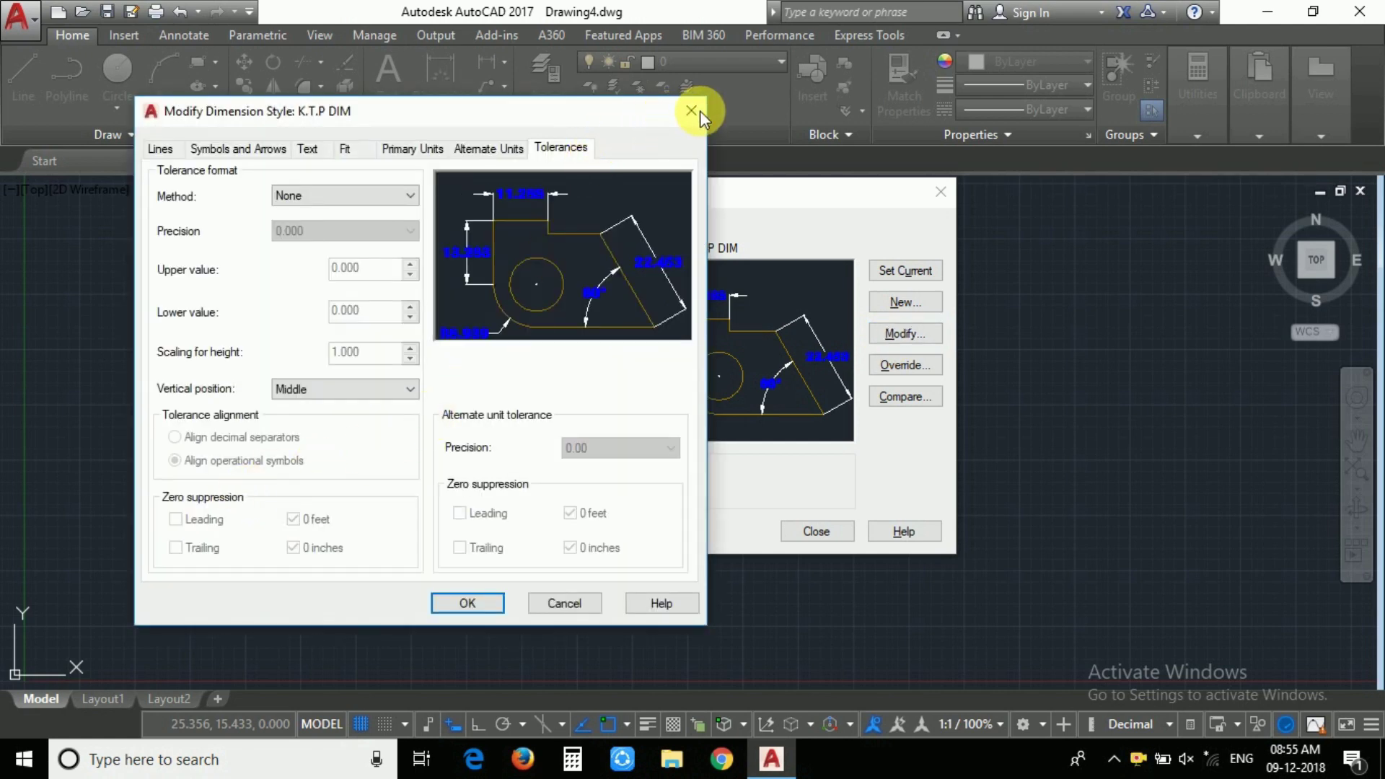
{"action": "left_click", "coordinate": [691, 111]}
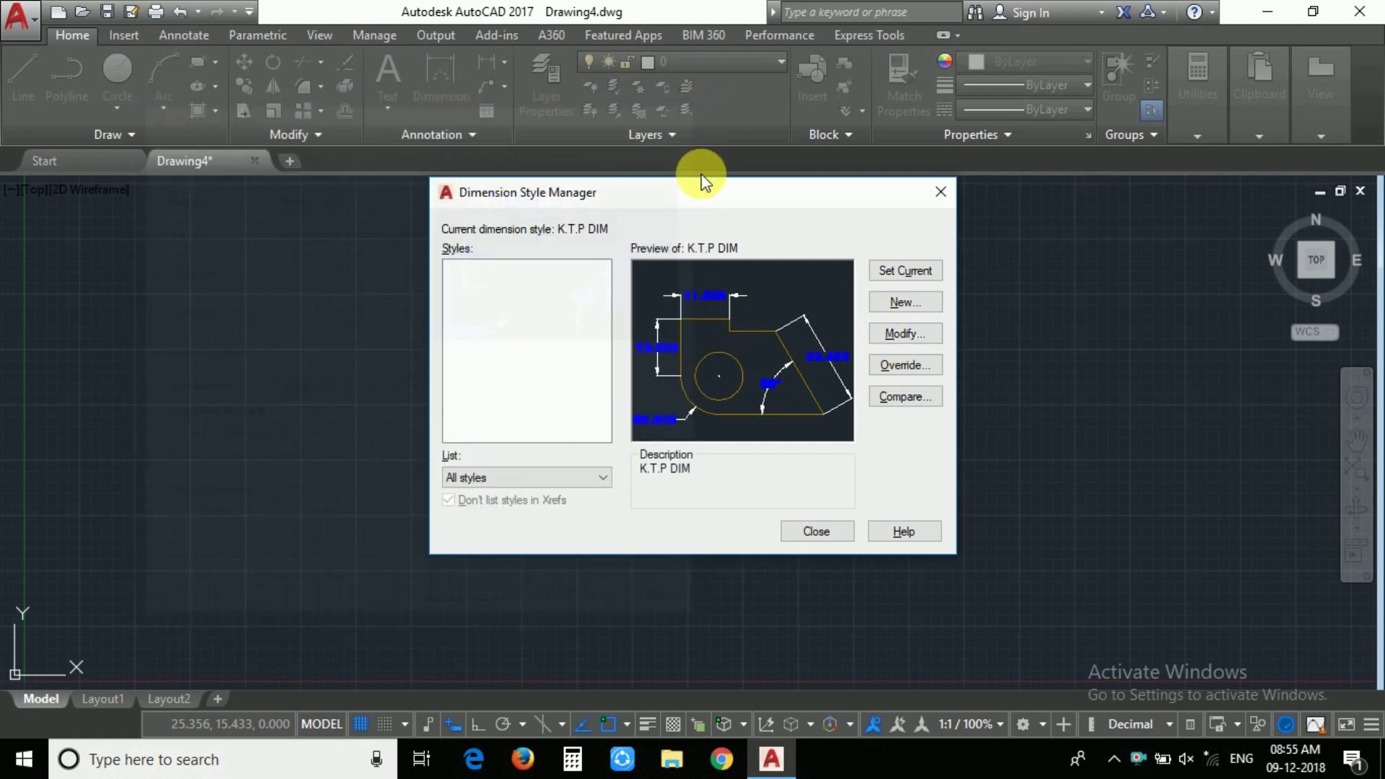
{"action": "left_click", "coordinate": [932, 275]}
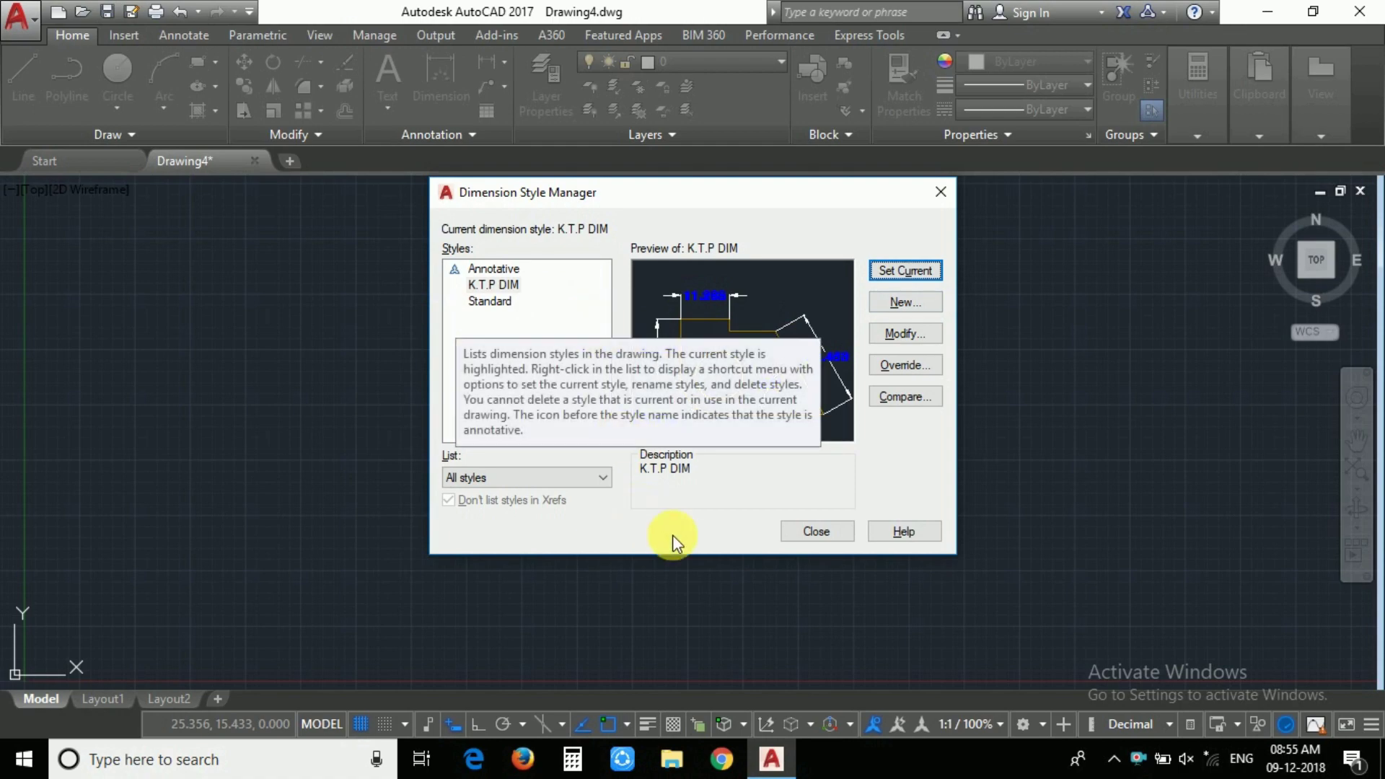
{"action": "left_click", "coordinate": [800, 532]}
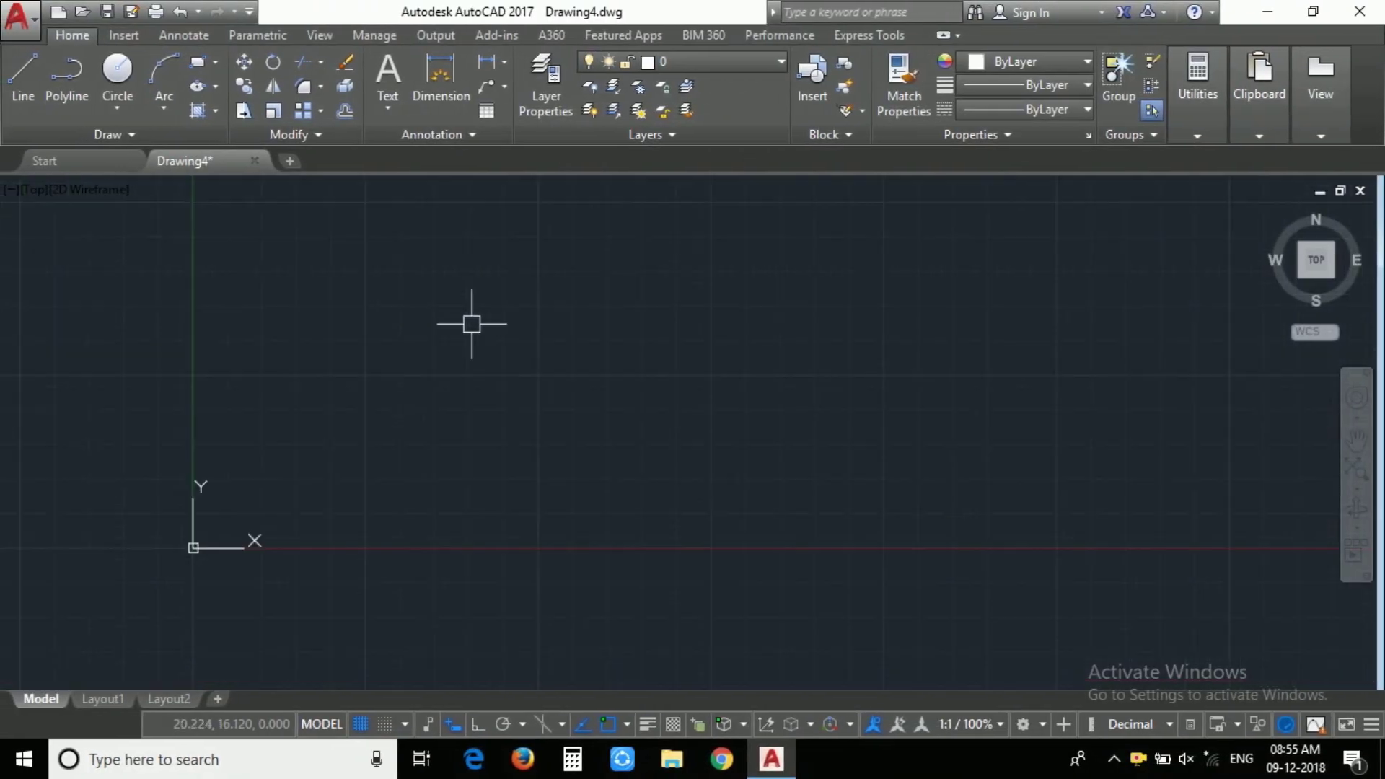
{"action": "middle_click_drag", "start_coordinate": [391, 447], "coordinate": [370, 433]}
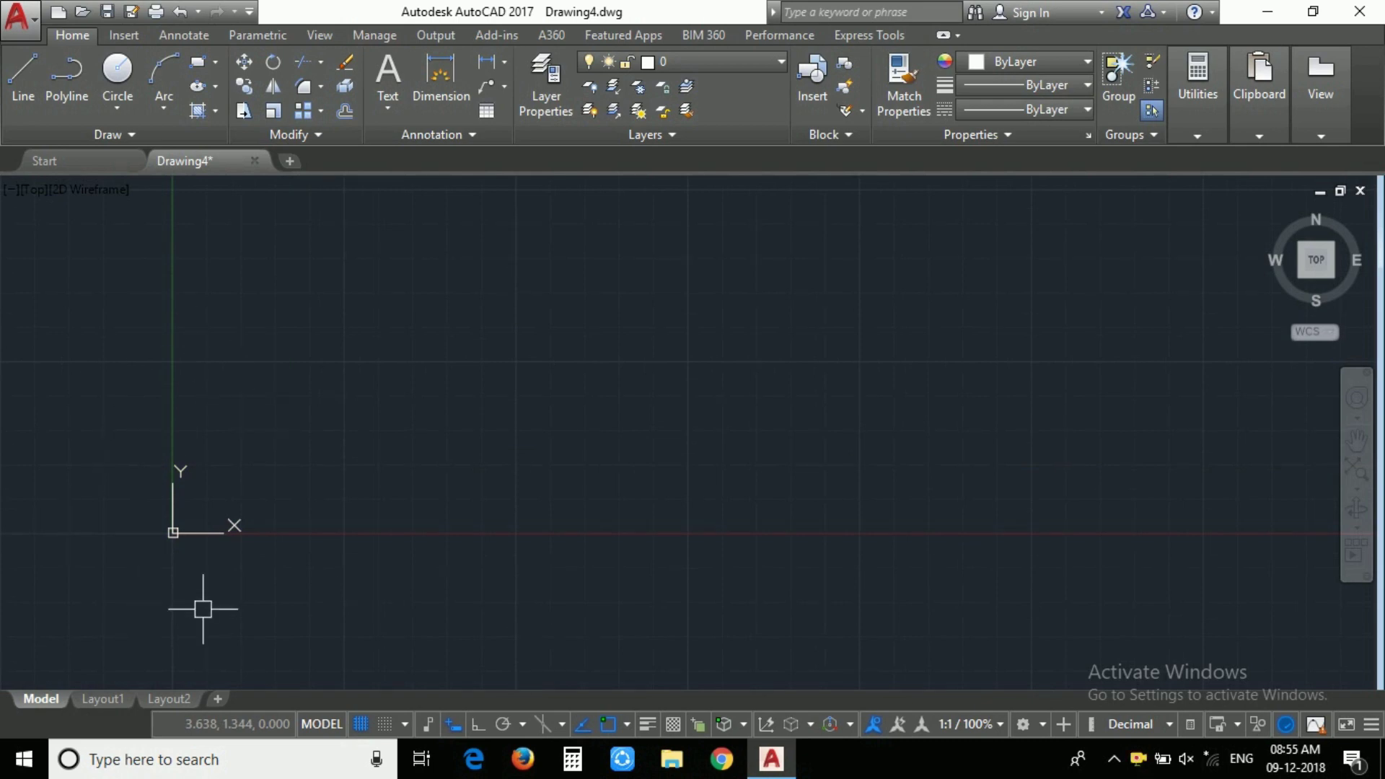
{"action": "scroll", "coordinate": [185, 563], "scroll_direction": "up", "scroll_amount": 2}
{"action": "type", "text": "id"}
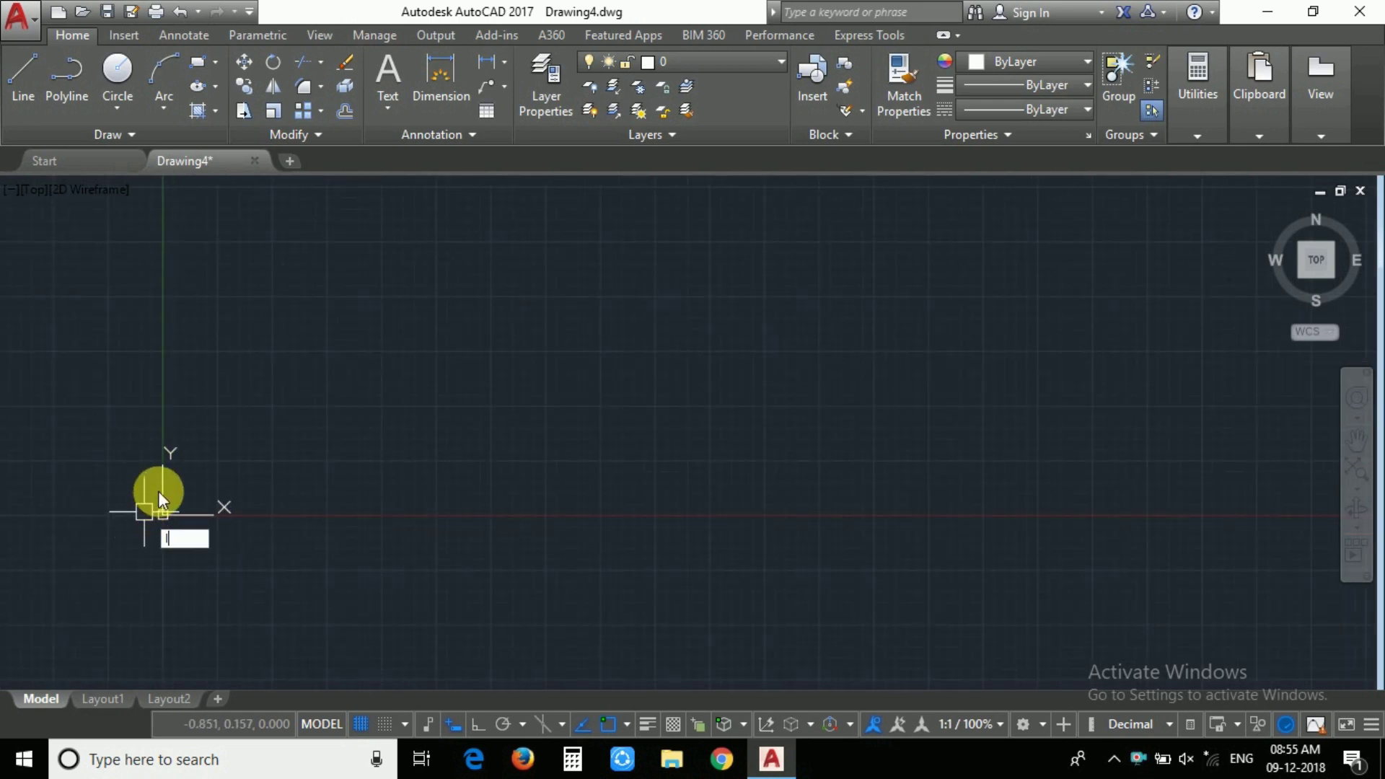
{"action": "key", "text": "Return"}
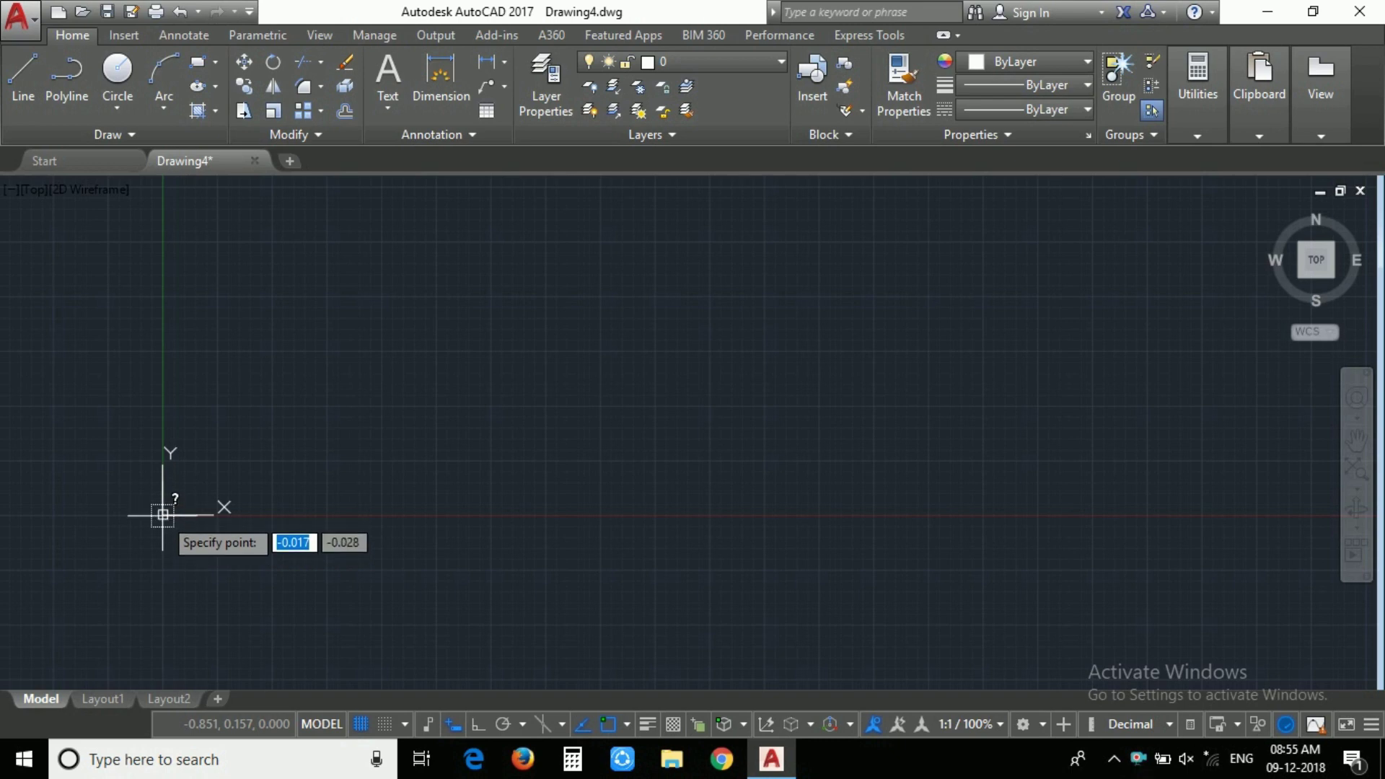
{"action": "left_click", "coordinate": [193, 513]}
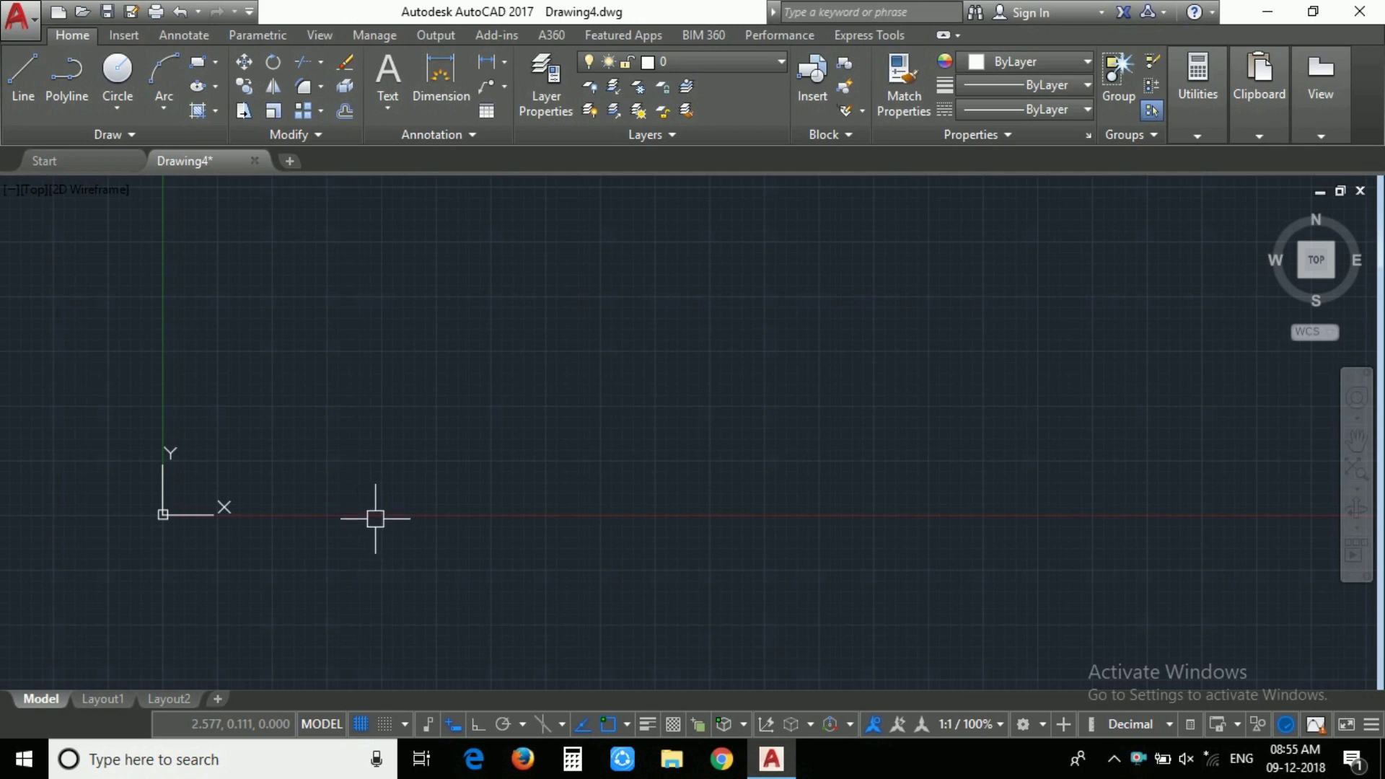
{"action": "key", "text": "ctrl+1"}
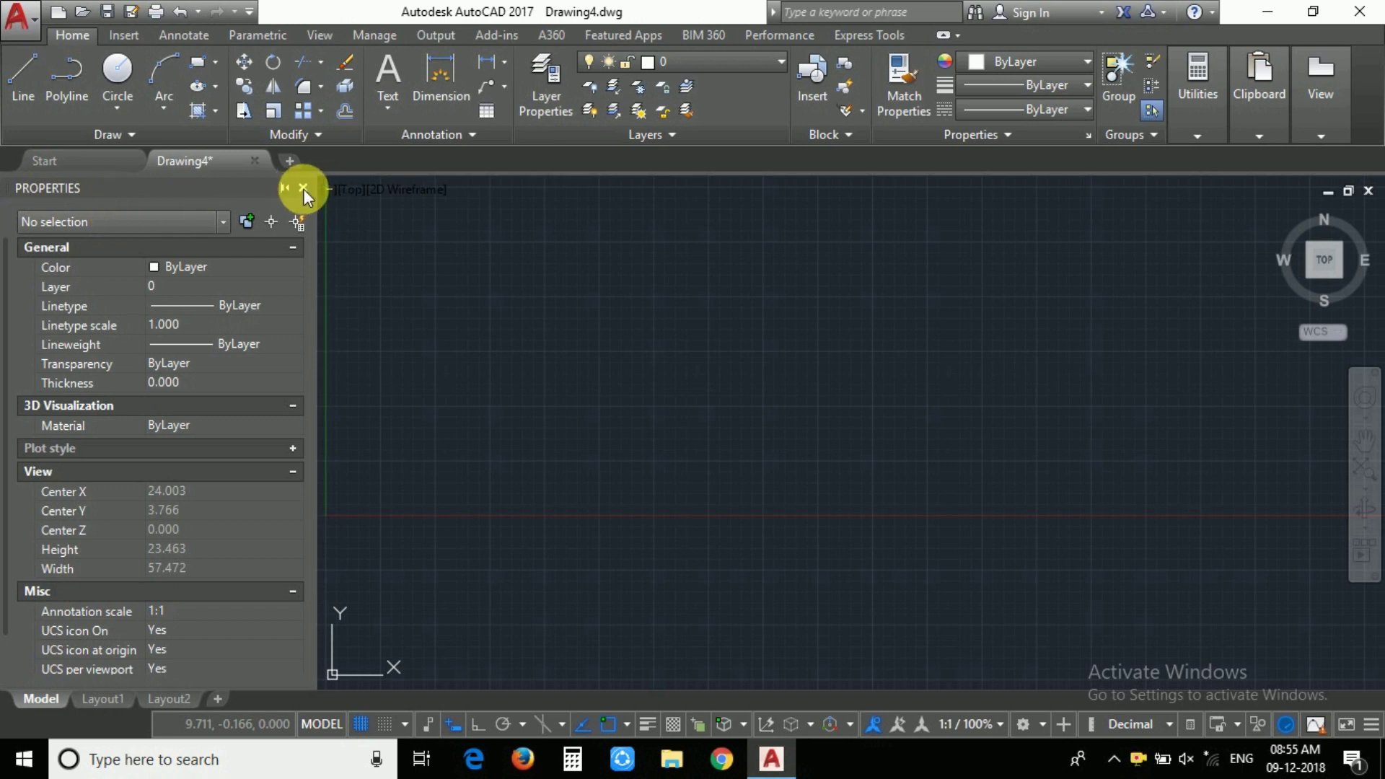
{"action": "left_click", "coordinate": [303, 189]}
{"action": "type", "text": "C"}
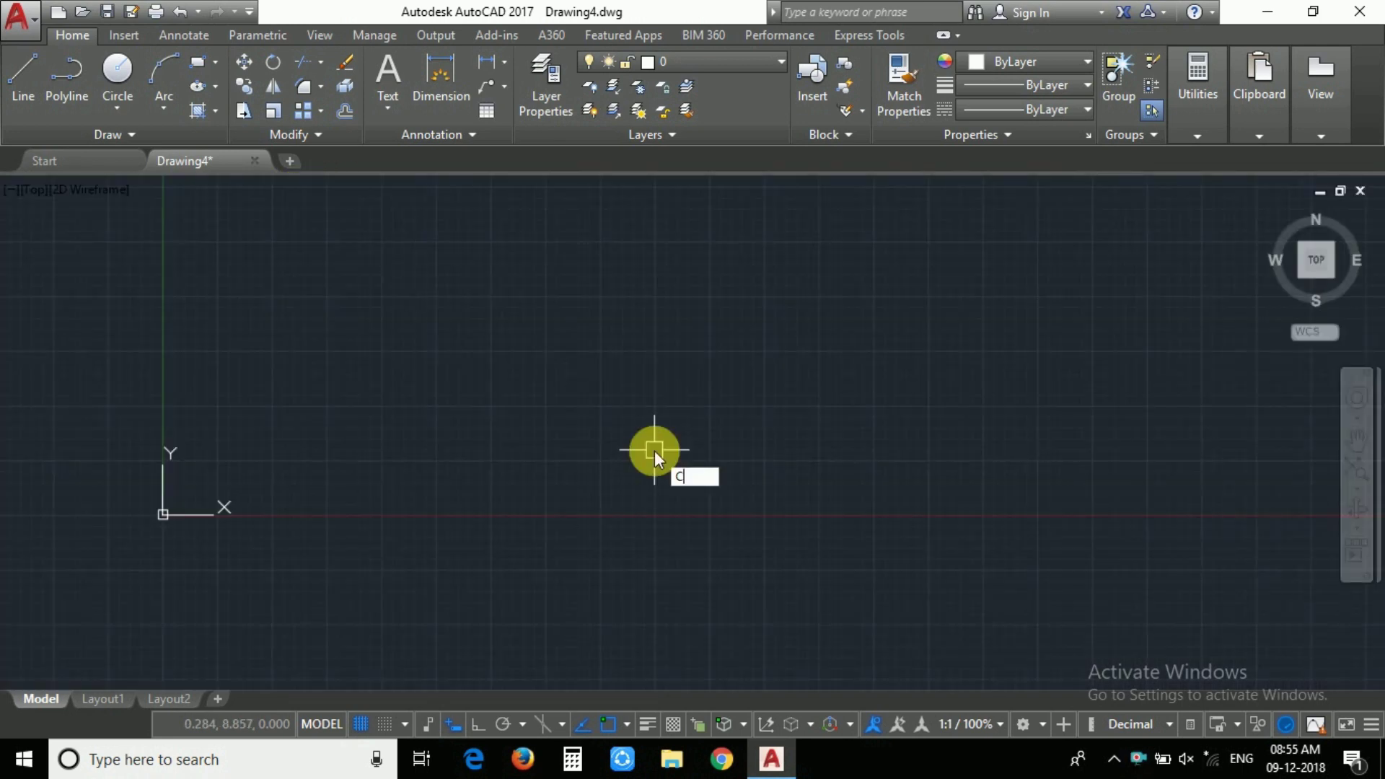
{"action": "type", "text": "H"}
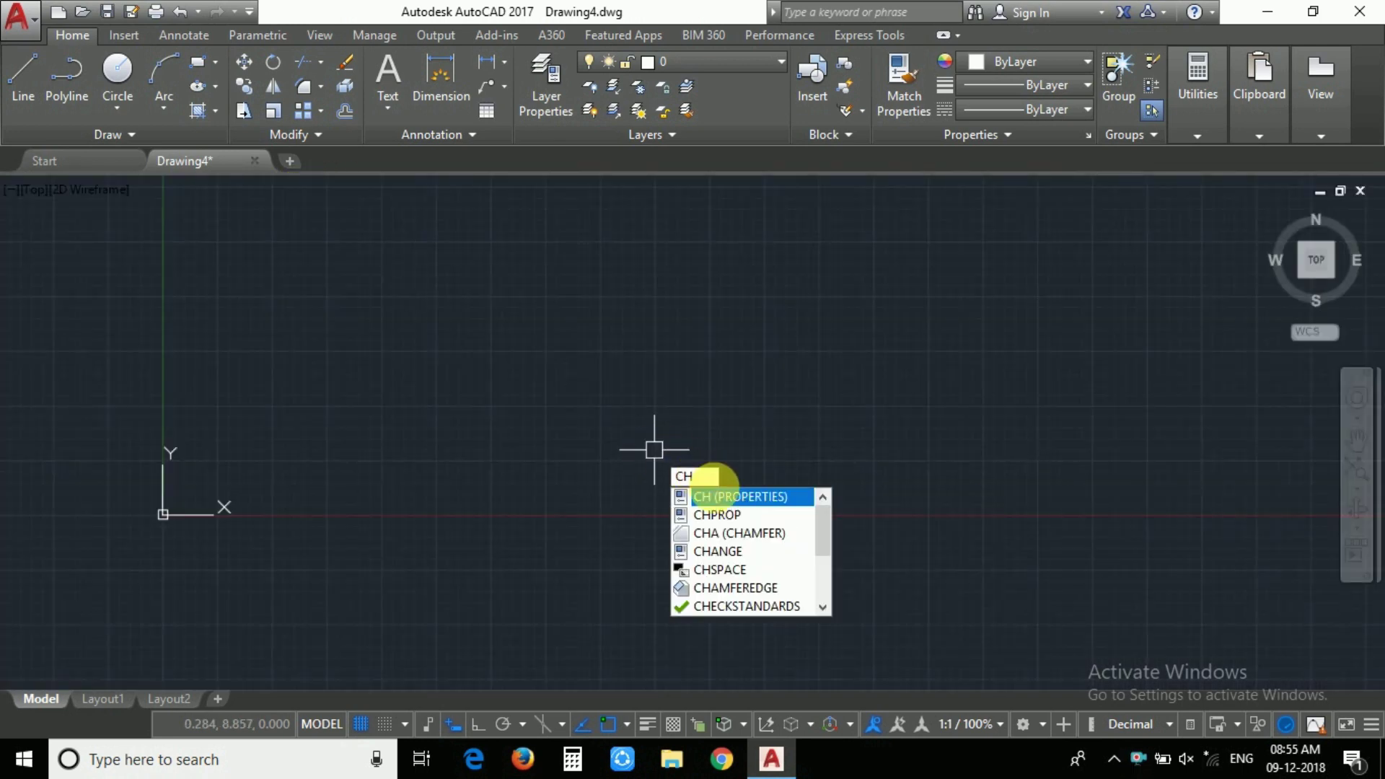
Set UCS icon at origin to No in the Properties palette, then zoom out and pan.
{"action": "left_click", "coordinate": [756, 497]}
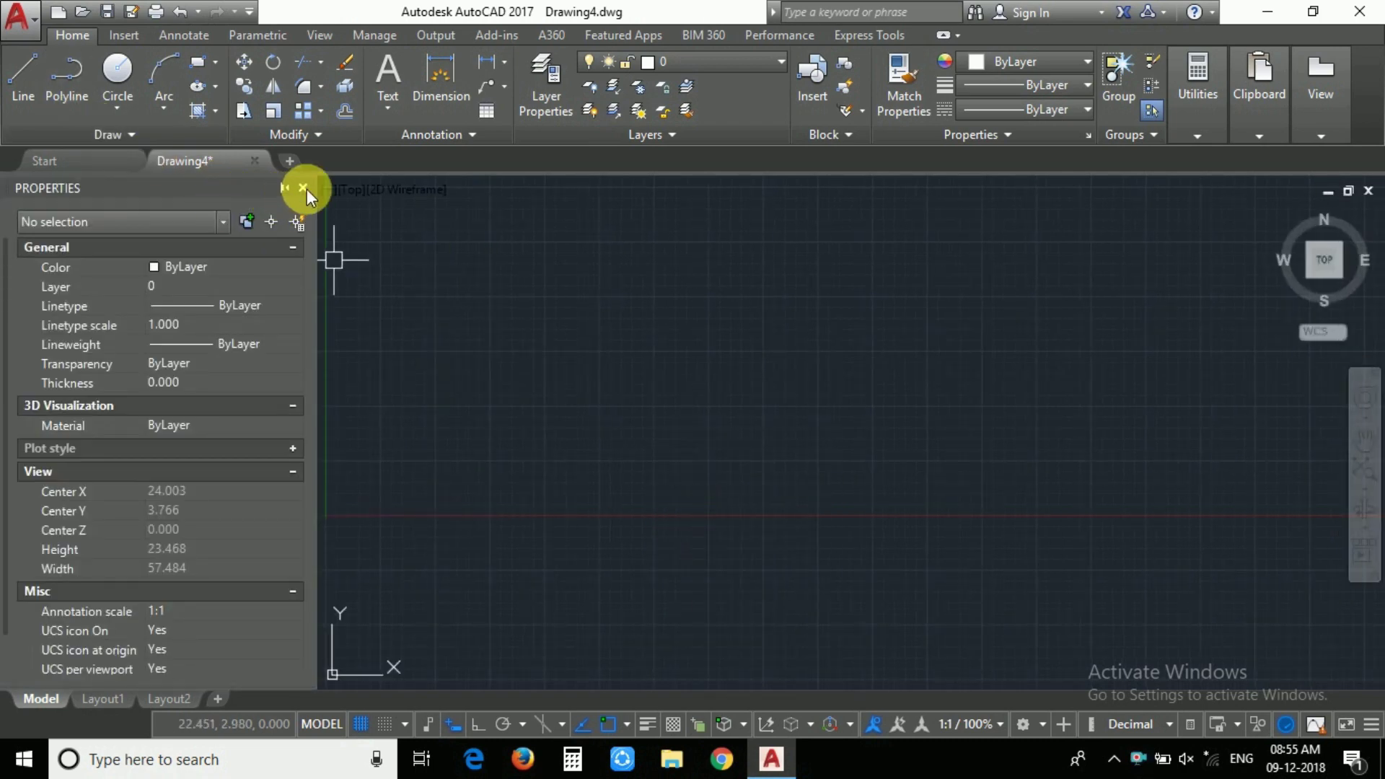
{"action": "left_click", "coordinate": [189, 649]}
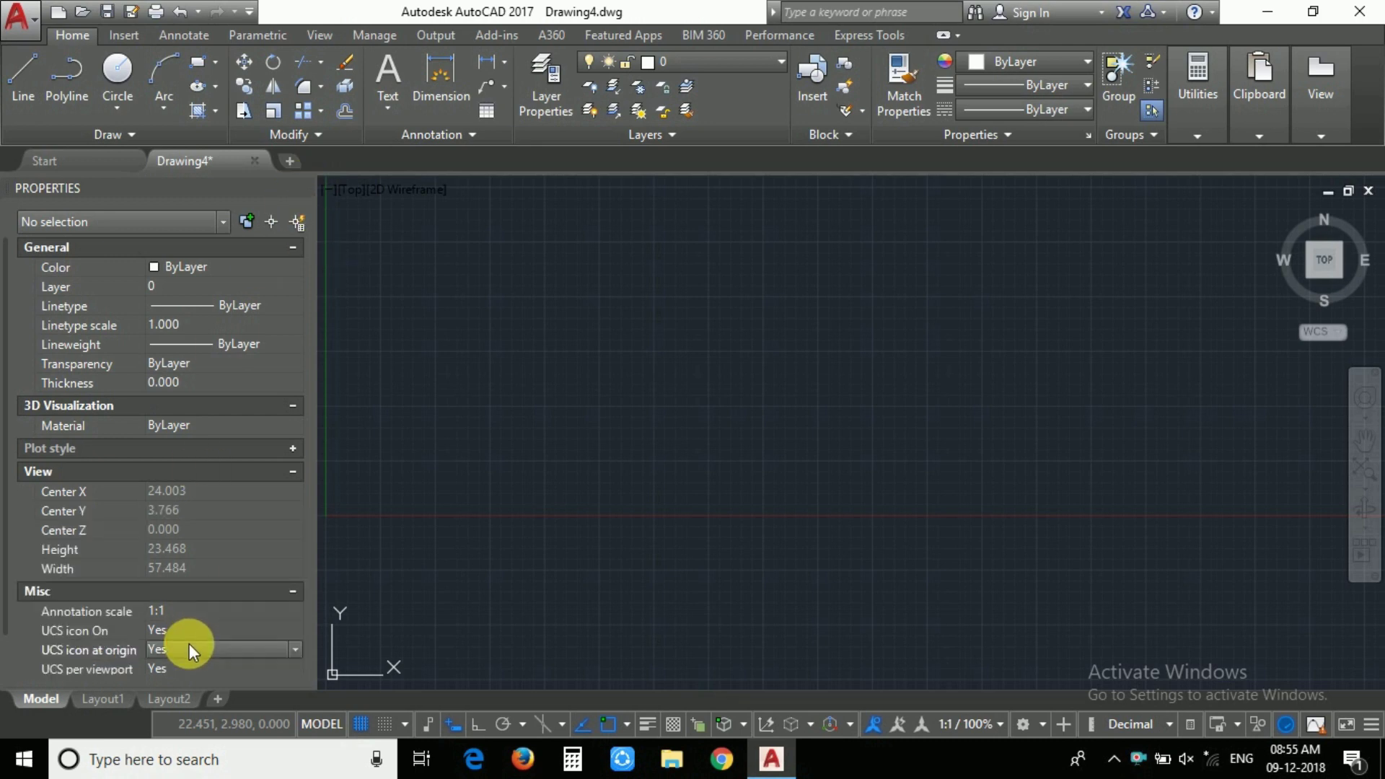
{"action": "double_click", "coordinate": [189, 643]}
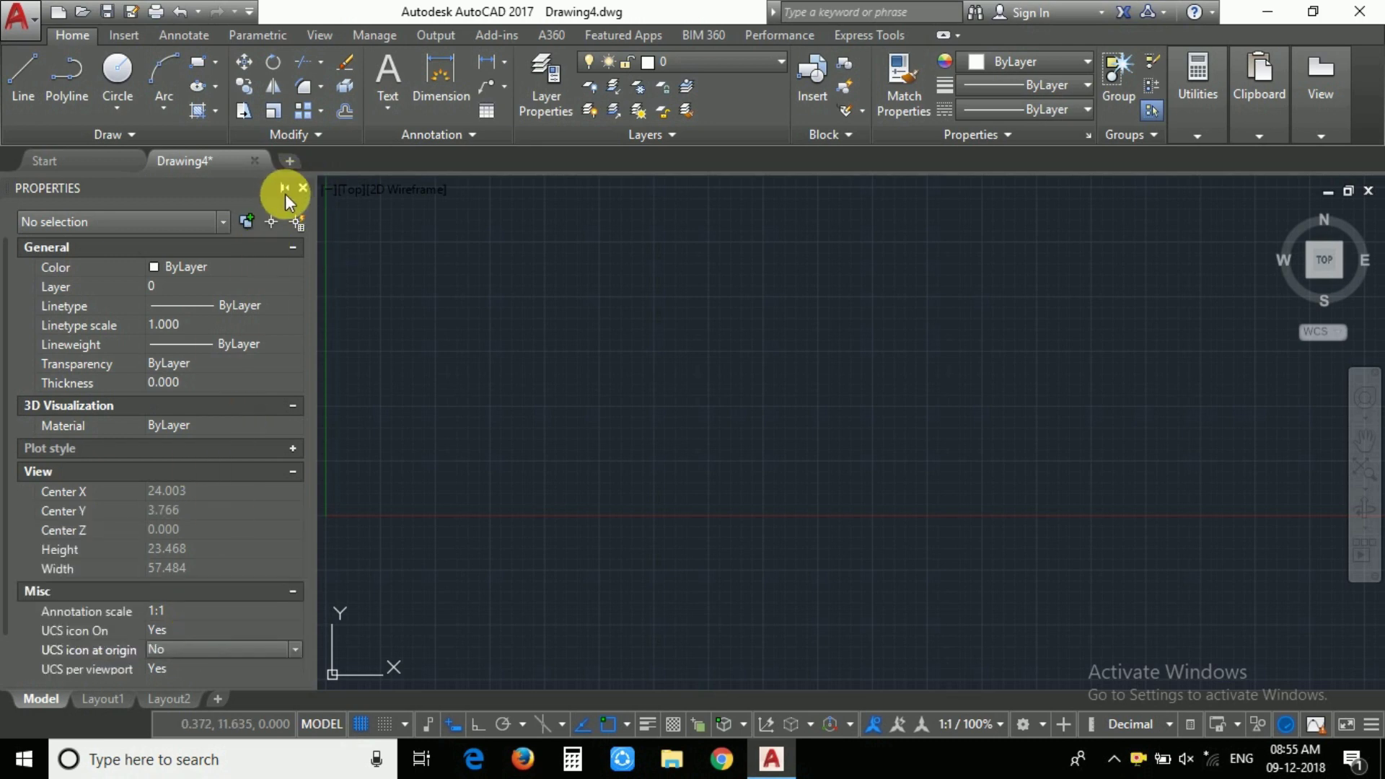
{"action": "left_click", "coordinate": [302, 189]}
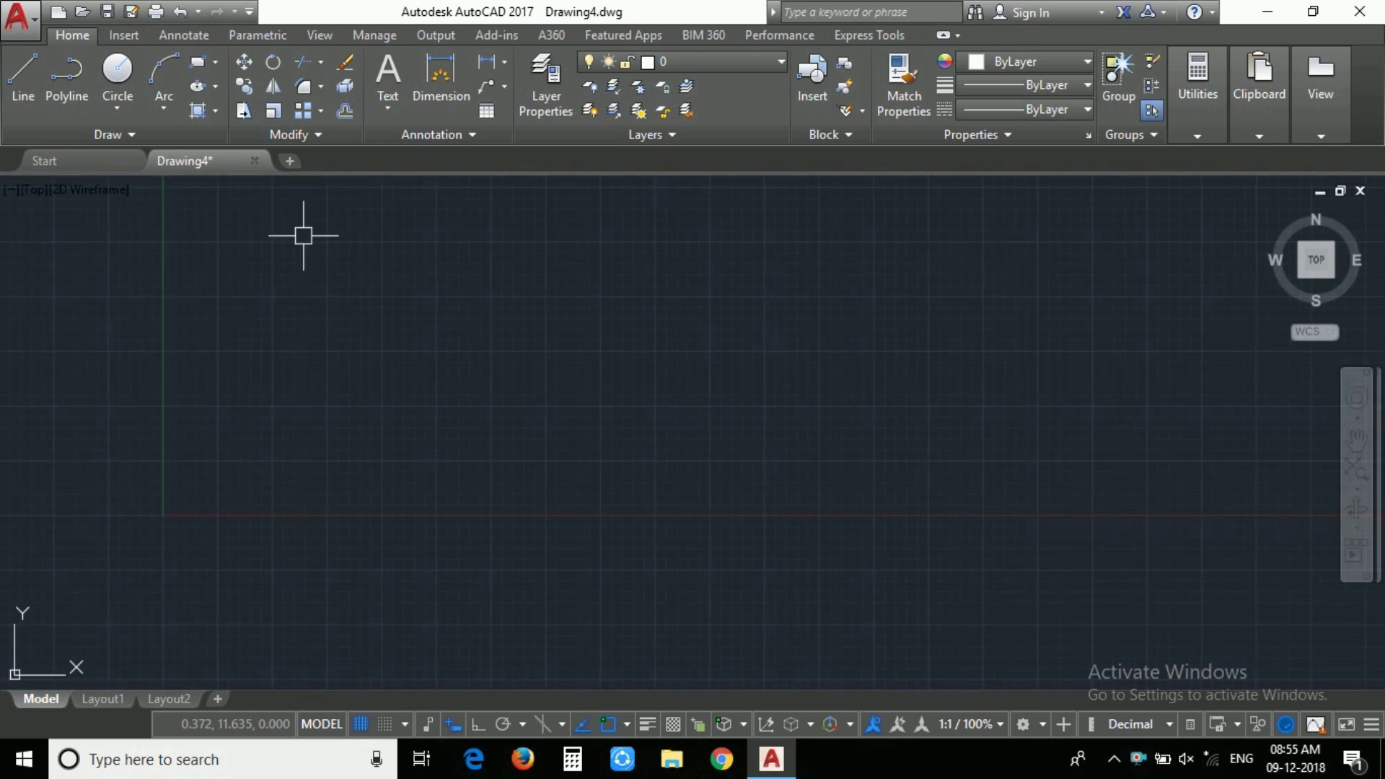
{"action": "scroll", "coordinate": [325, 485], "scroll_direction": "down", "scroll_amount": 1}
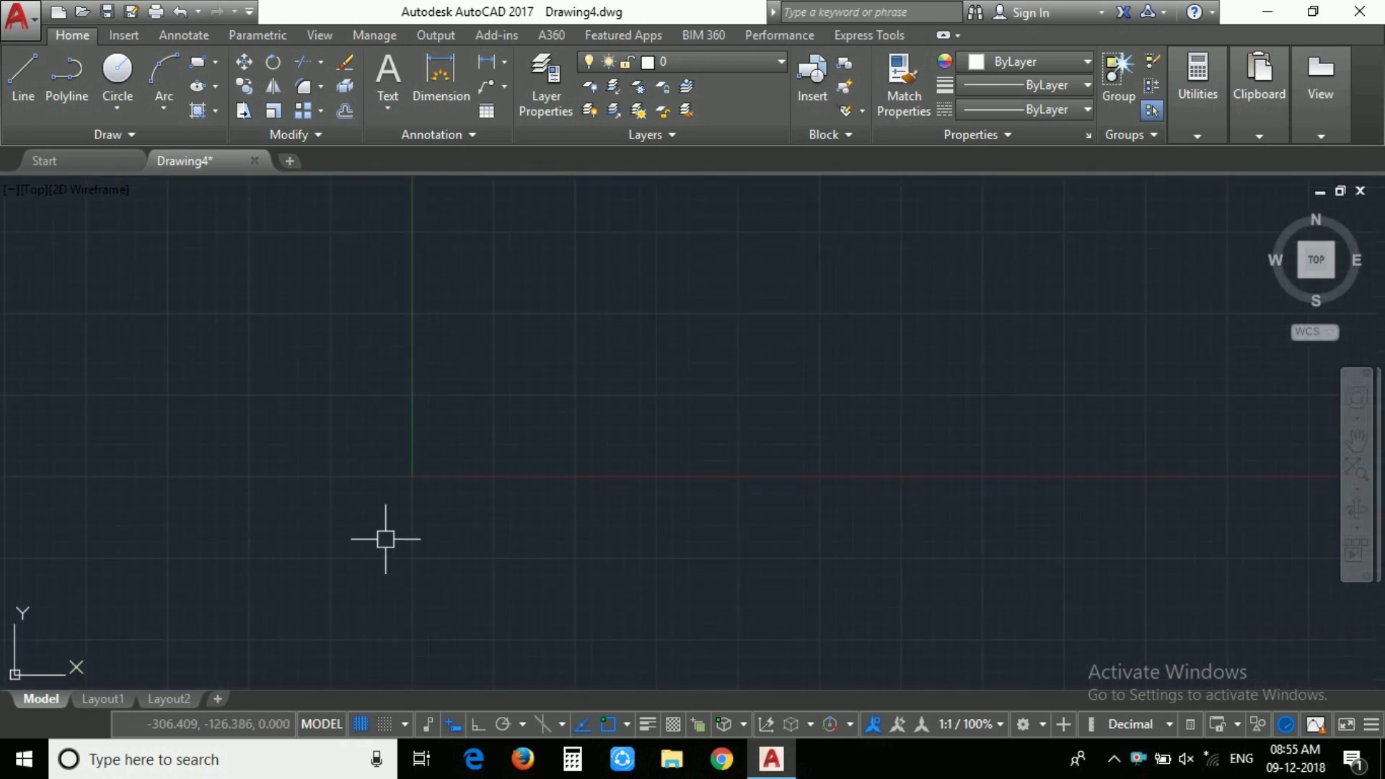
{"action": "middle_click_drag", "start_coordinate": [385, 538], "coordinate": [322, 543]}
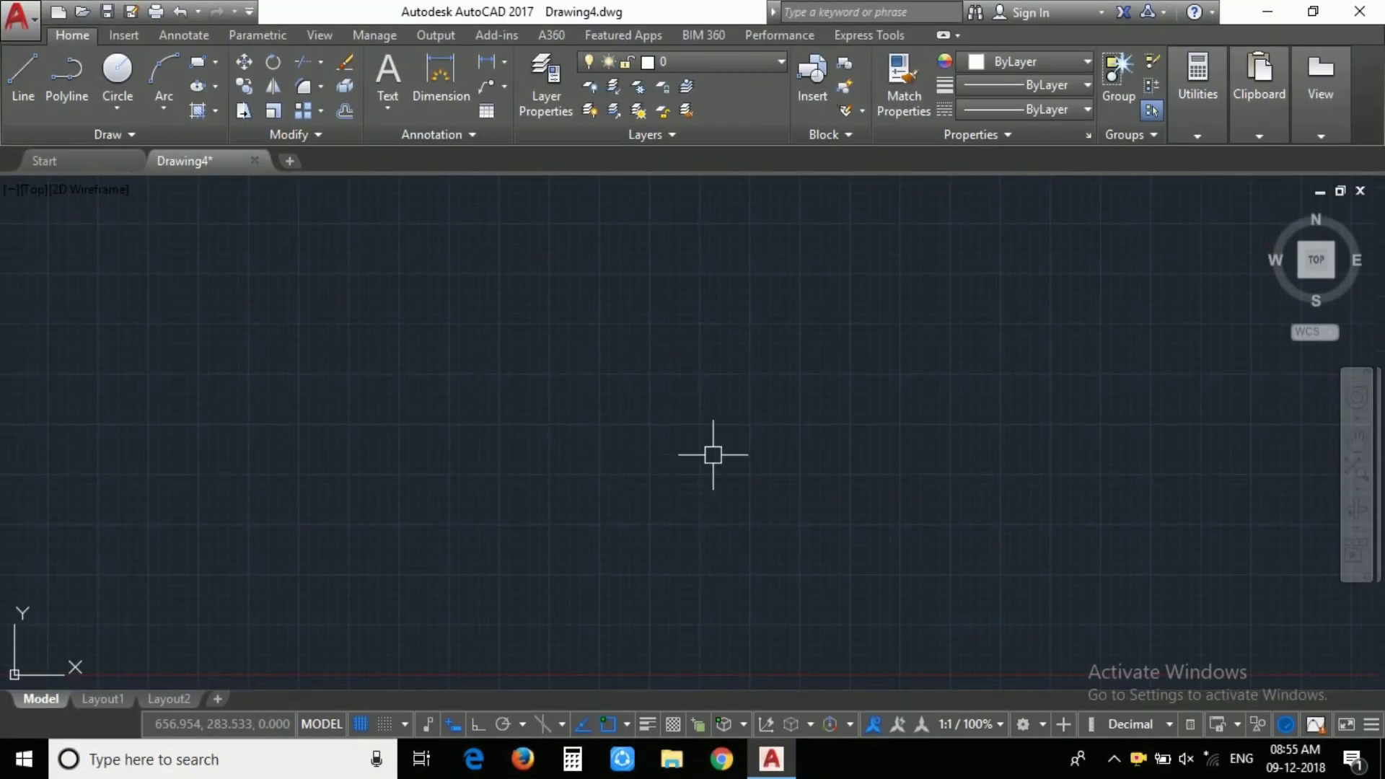
Save the drawing to the Desktop as the drawing template KTP TEMPLATE.dwt.
{"action": "left_click", "coordinate": [29, 19]}
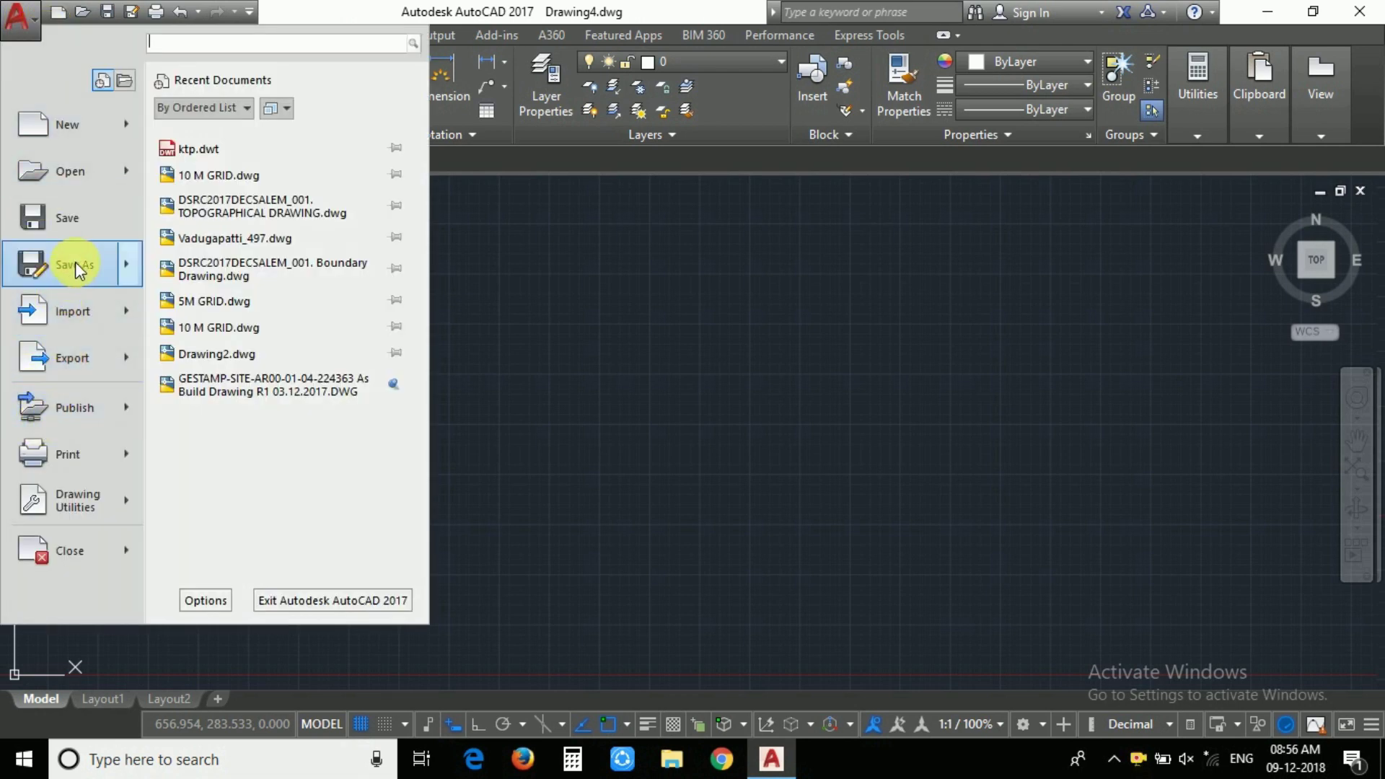
{"action": "left_click", "coordinate": [95, 229]}
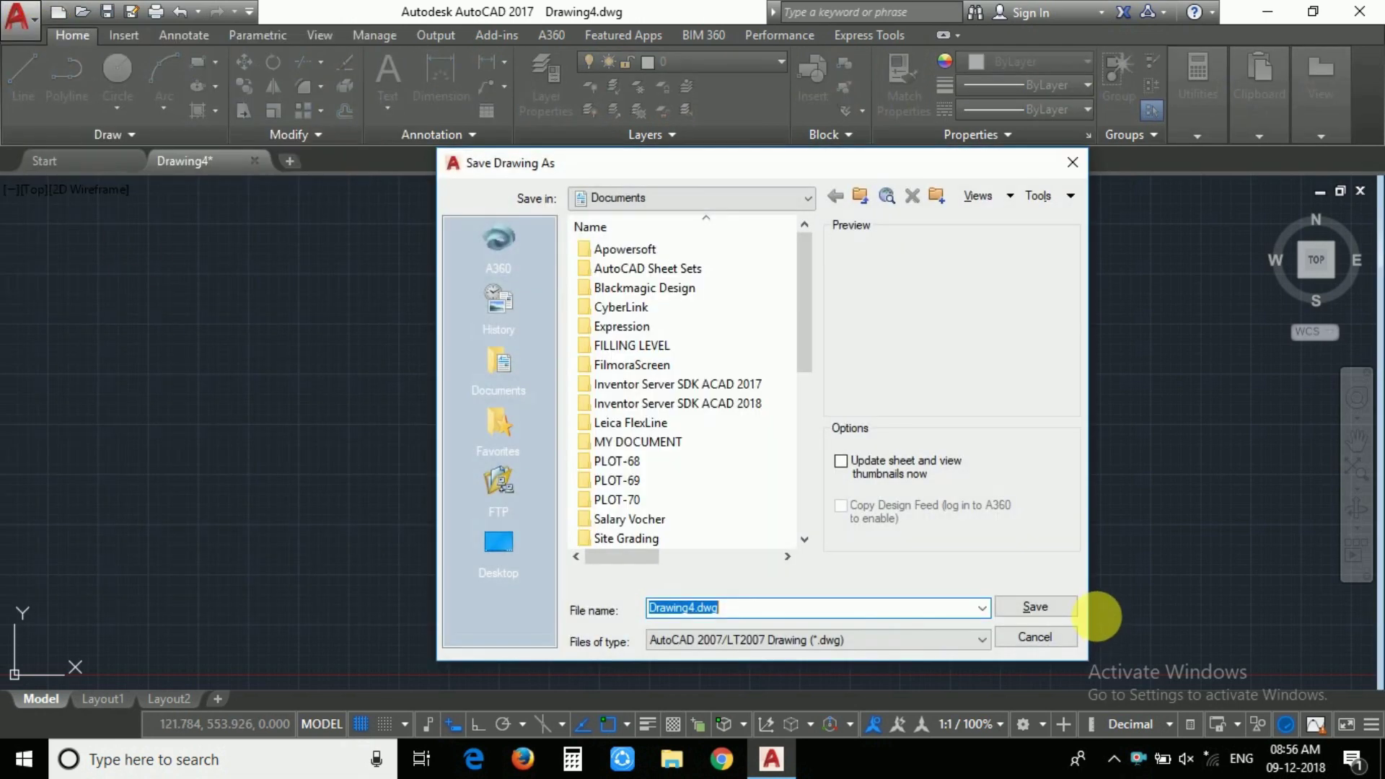
{"action": "left_click", "coordinate": [966, 640]}
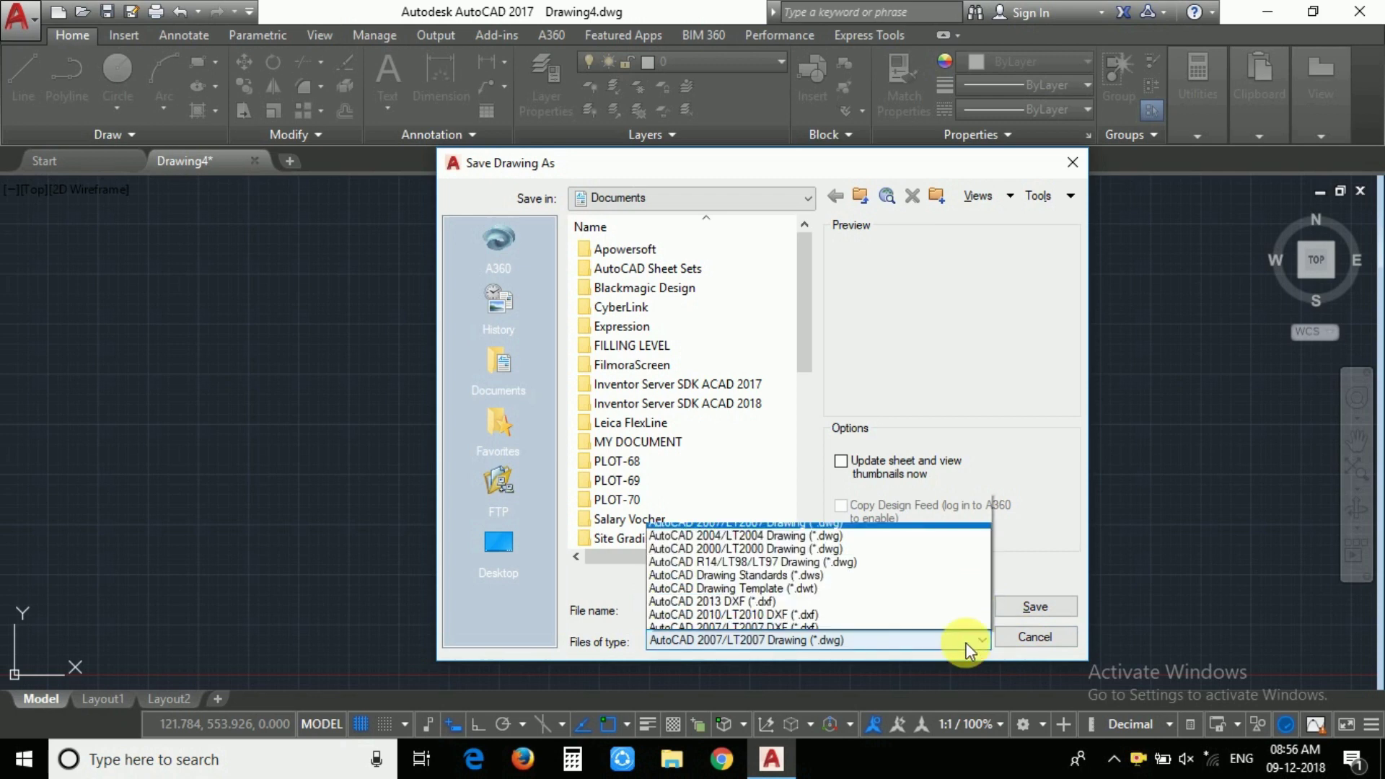
{"action": "left_click", "coordinate": [859, 541]}
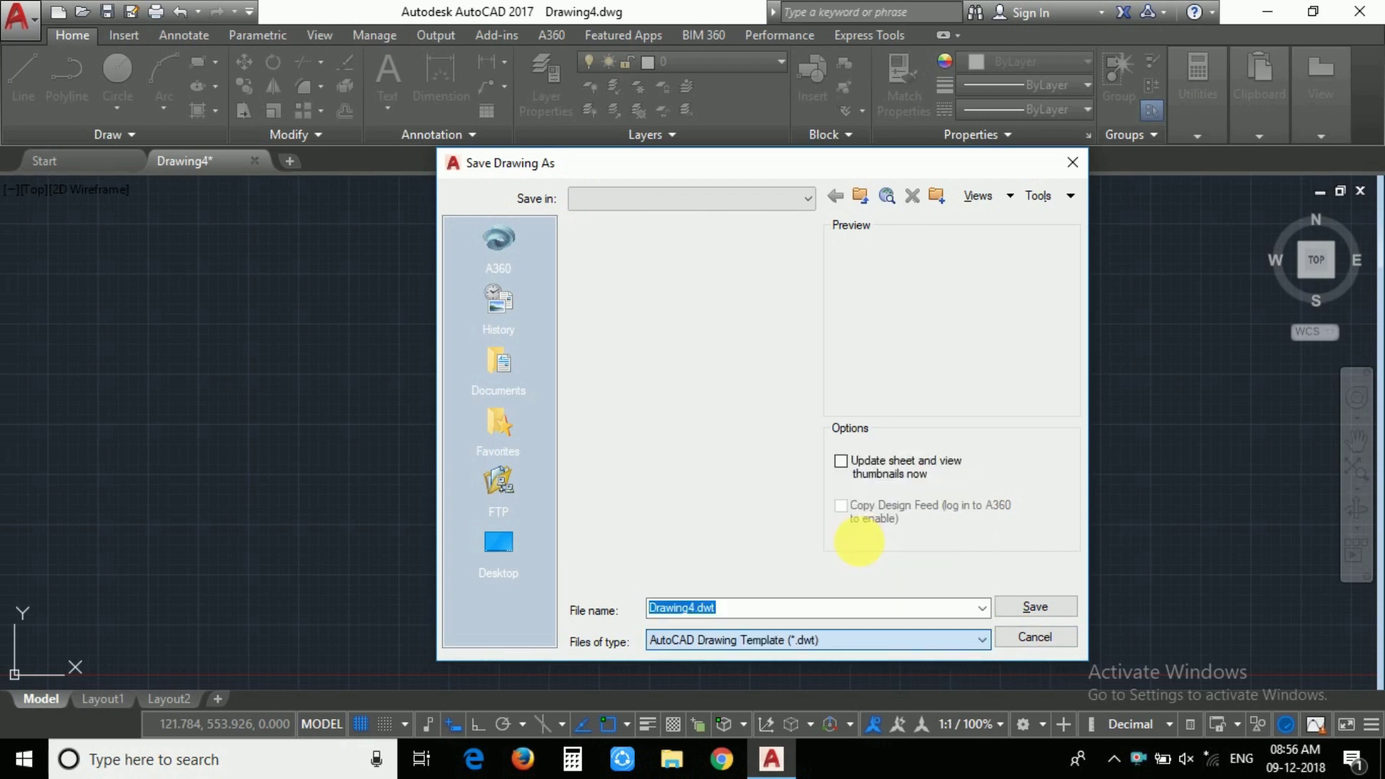
{"action": "key", "text": "BackSpace"}
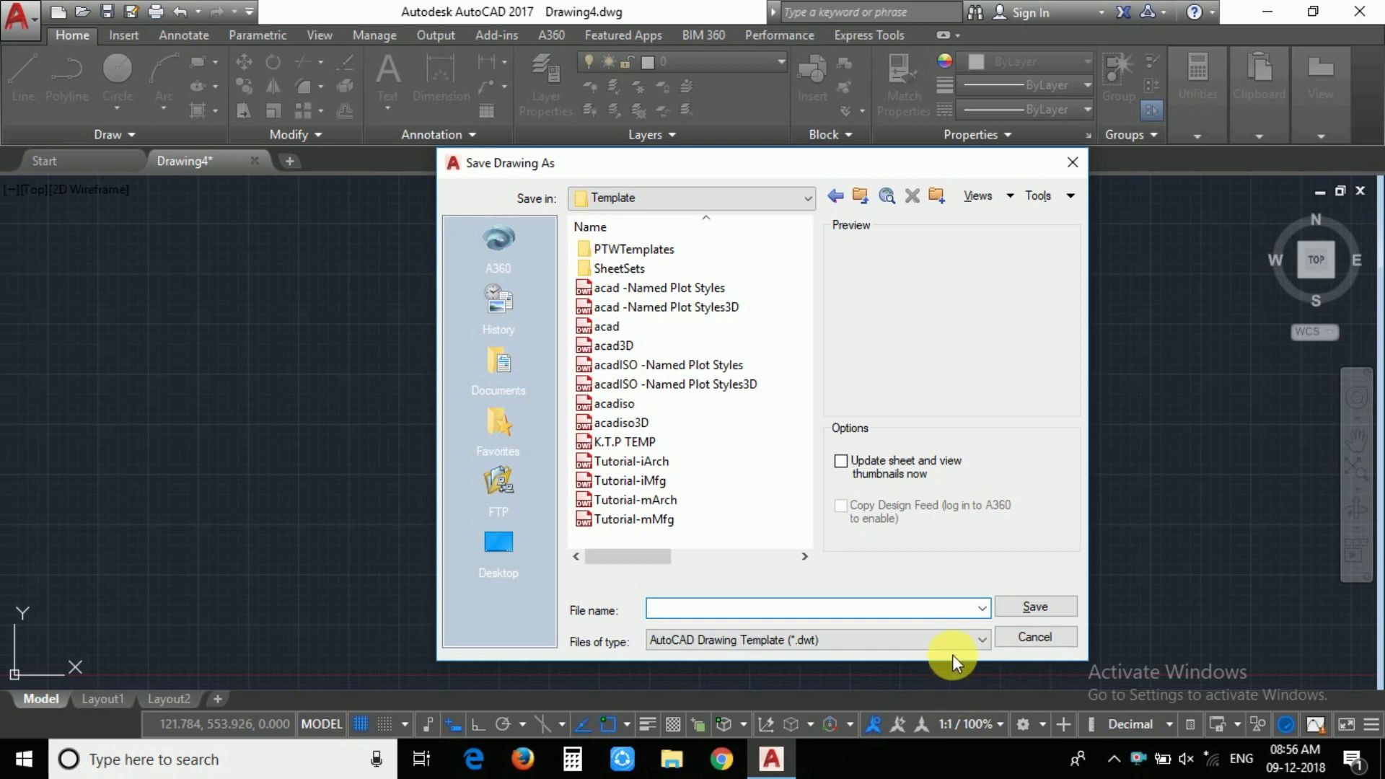
{"action": "type", "text": "K"}
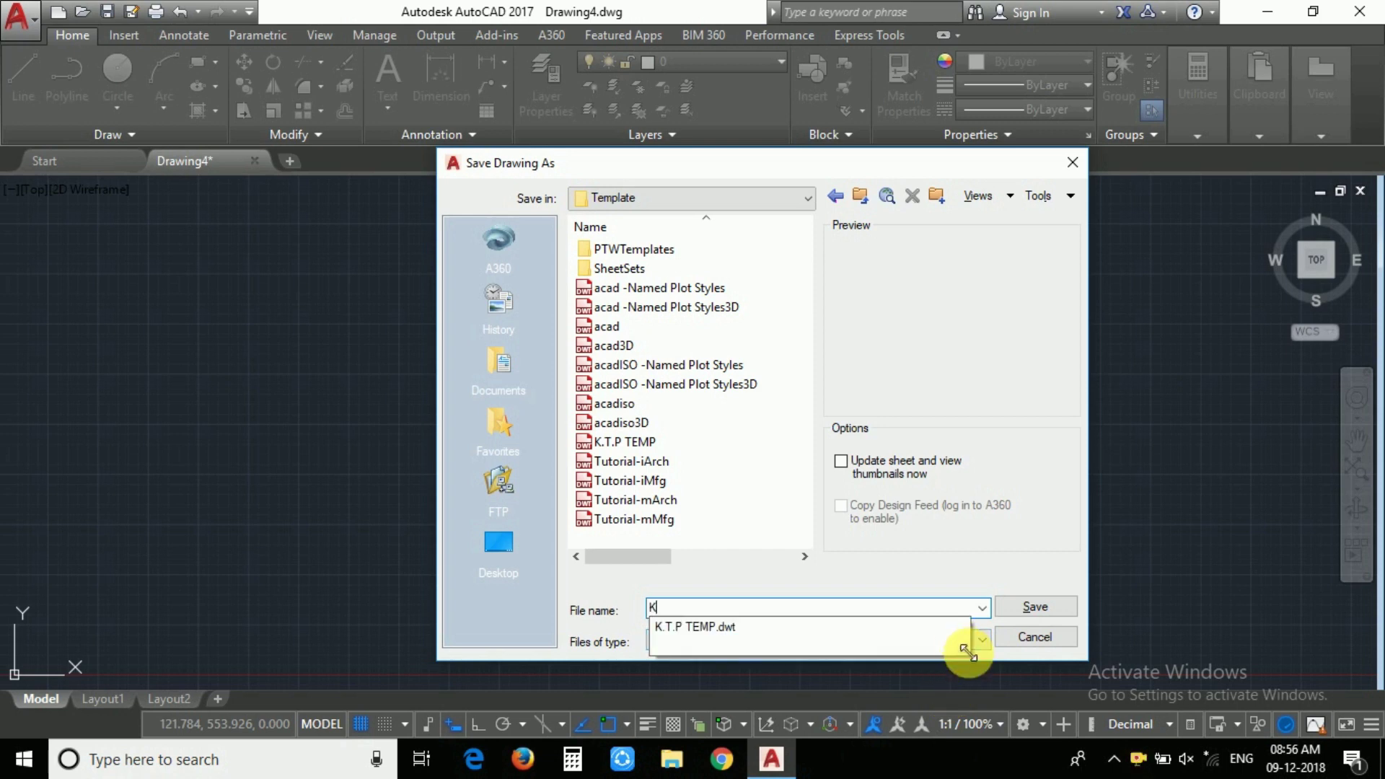
{"action": "type", "text": "TP TEM"}
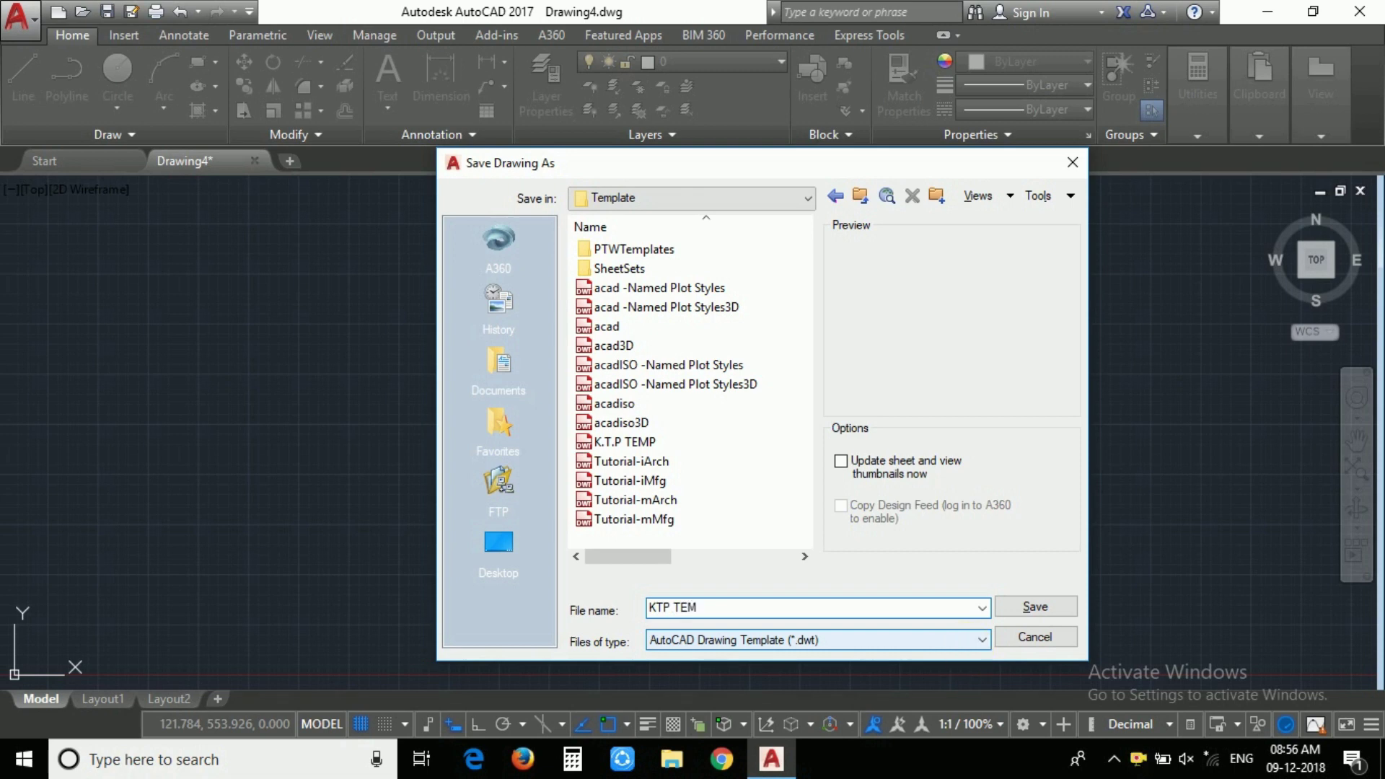
{"action": "type", "text": "PLAT"}
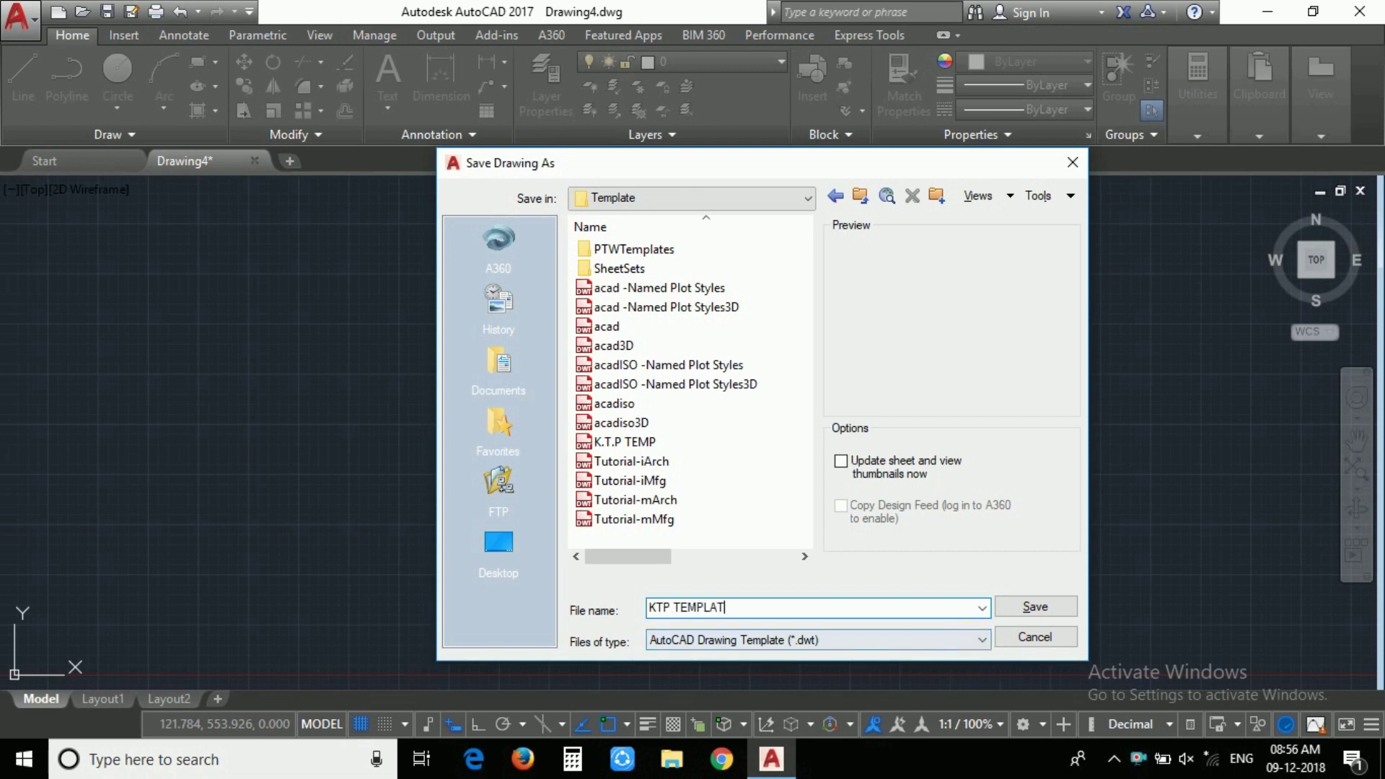
{"action": "type", "text": "E"}
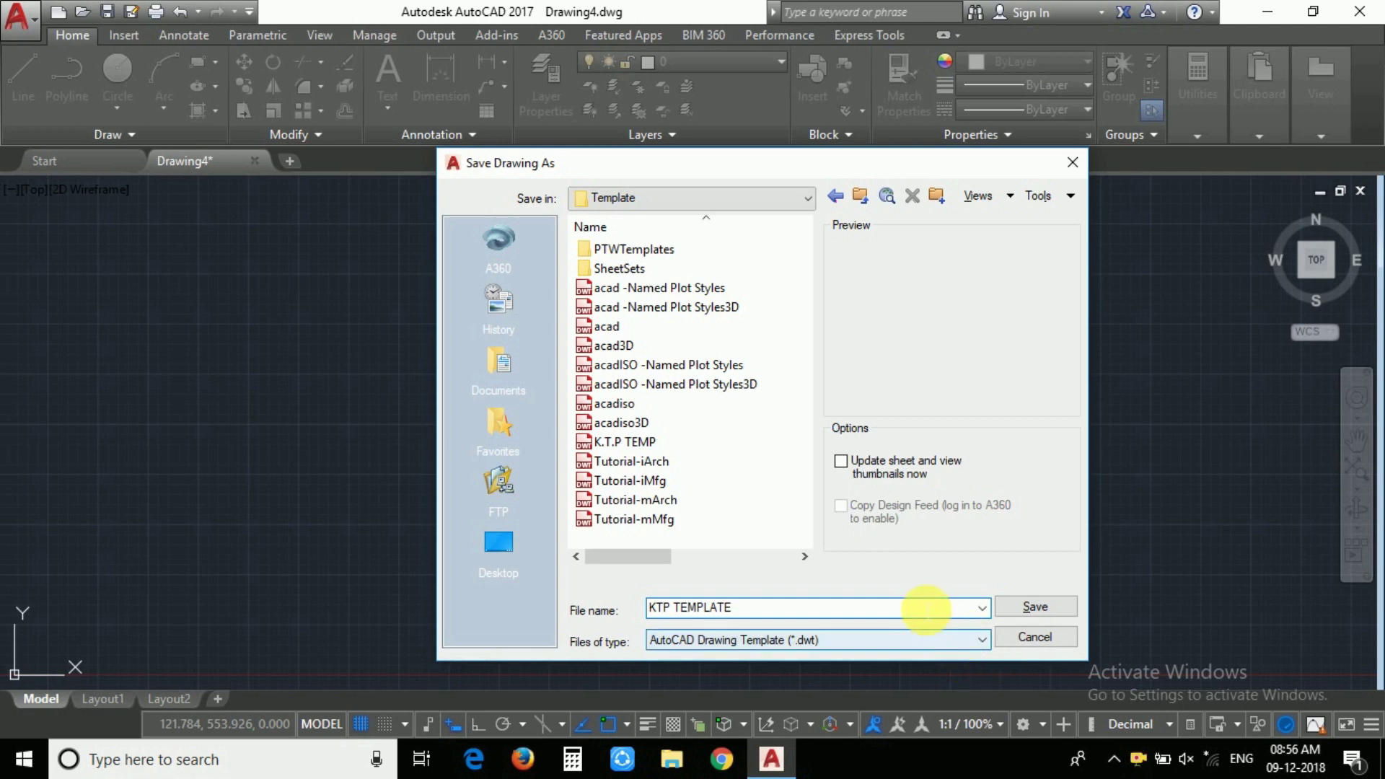
{"action": "left_click", "coordinate": [689, 202]}
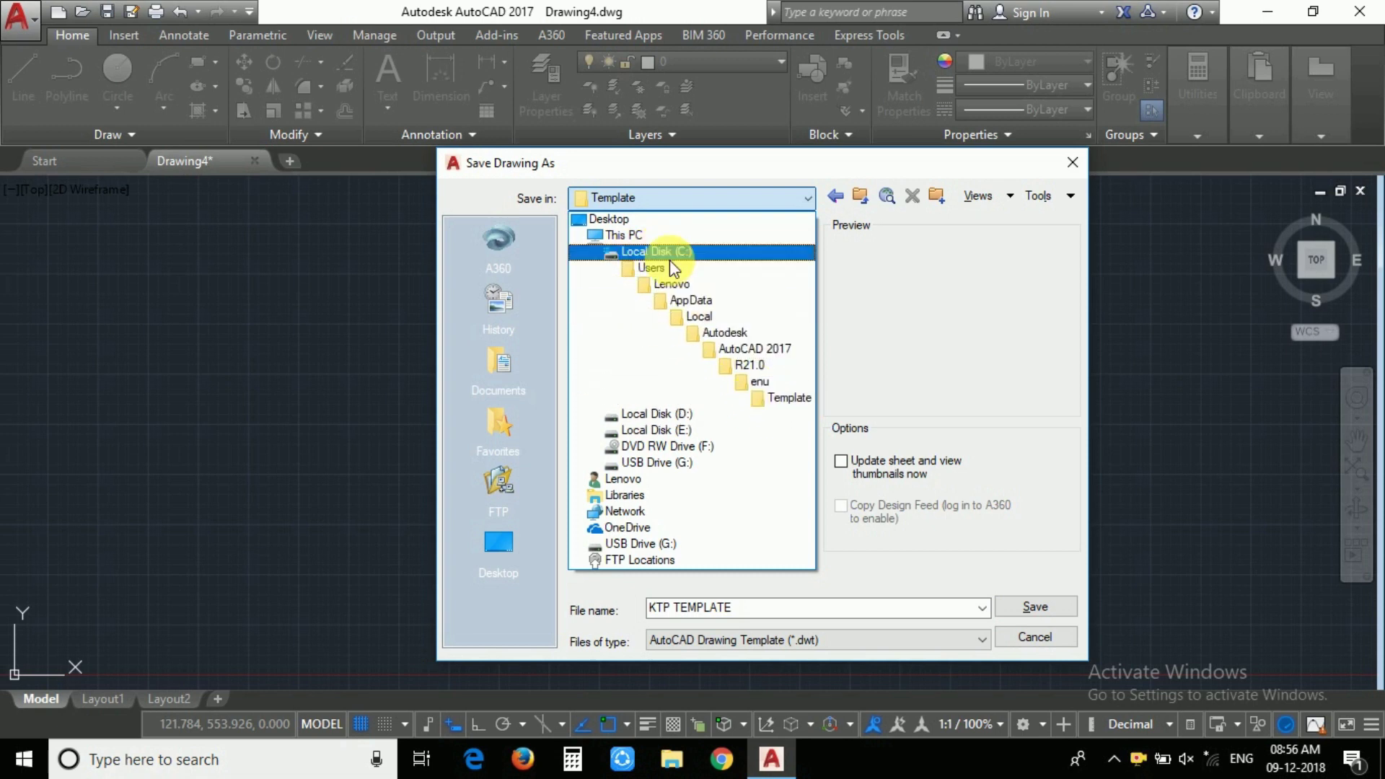
{"action": "left_click", "coordinate": [664, 223]}
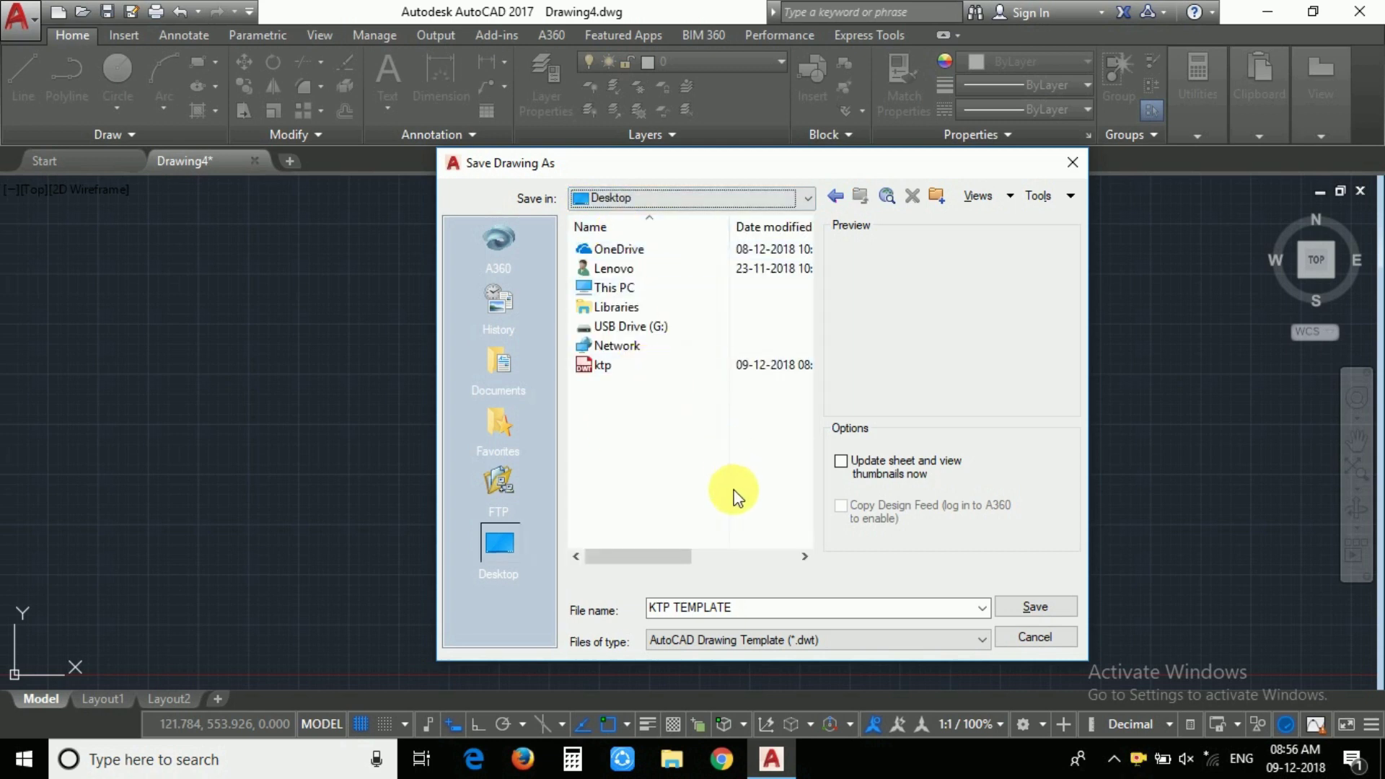
{"action": "left_click", "coordinate": [1038, 611]}
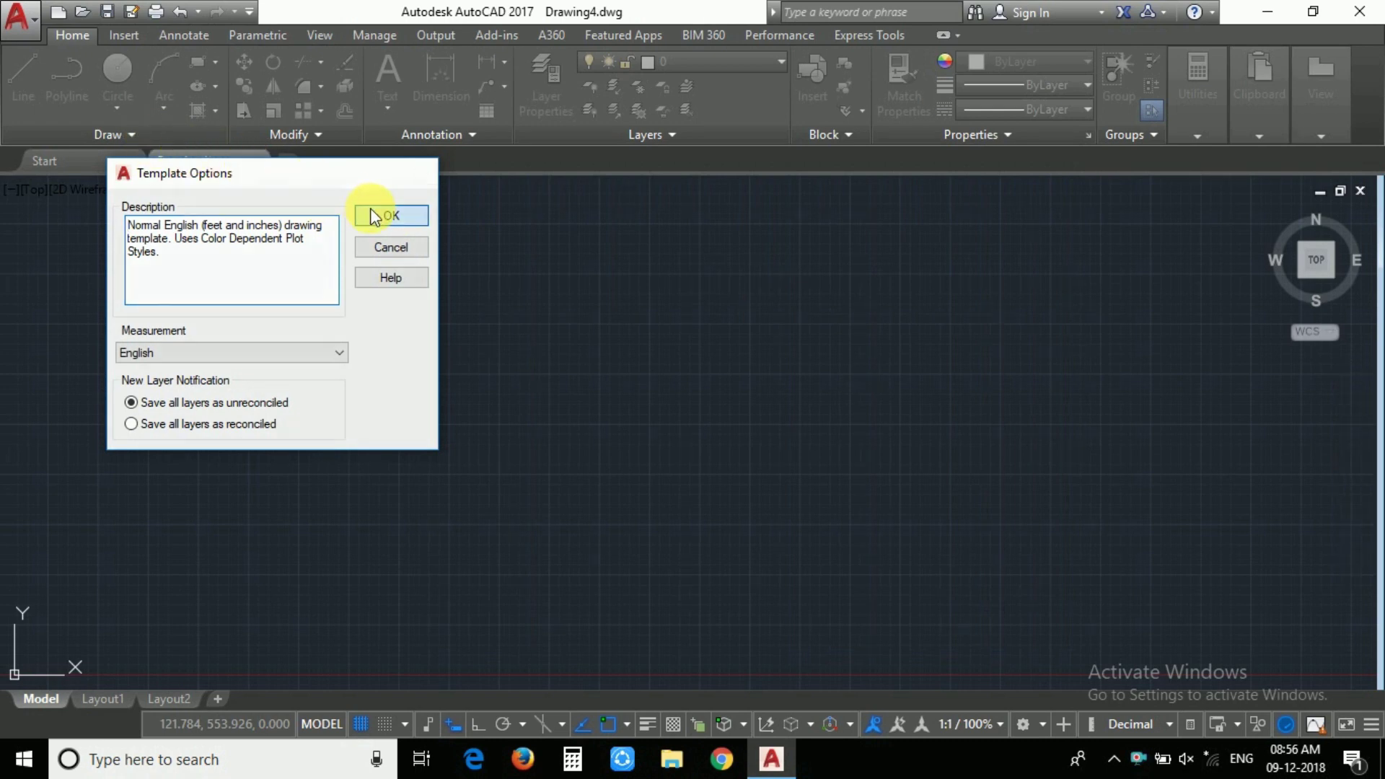
{"action": "left_click", "coordinate": [371, 211]}
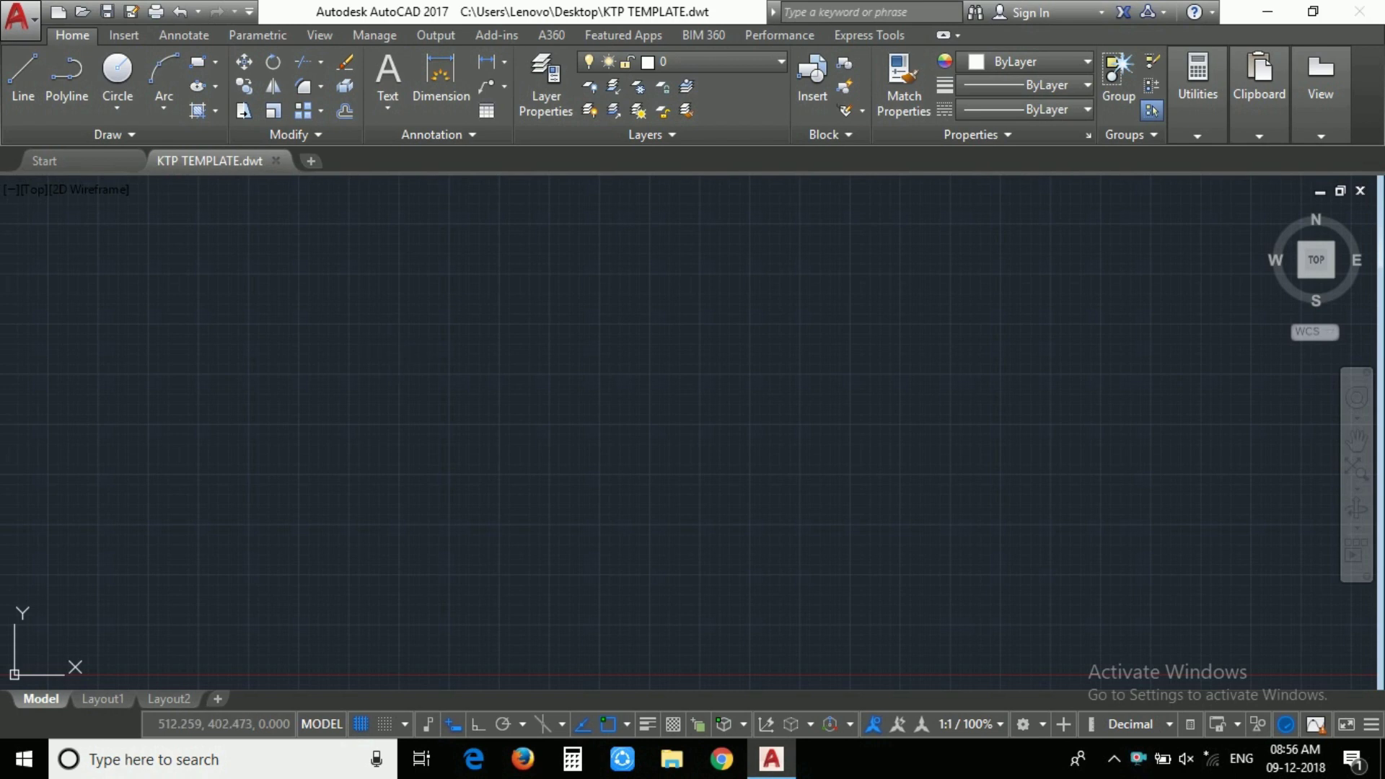
Start Drawing5 from the KTP TEMPLATE template in the Desktop folder.
{"action": "key", "text": "ctrl+n"}
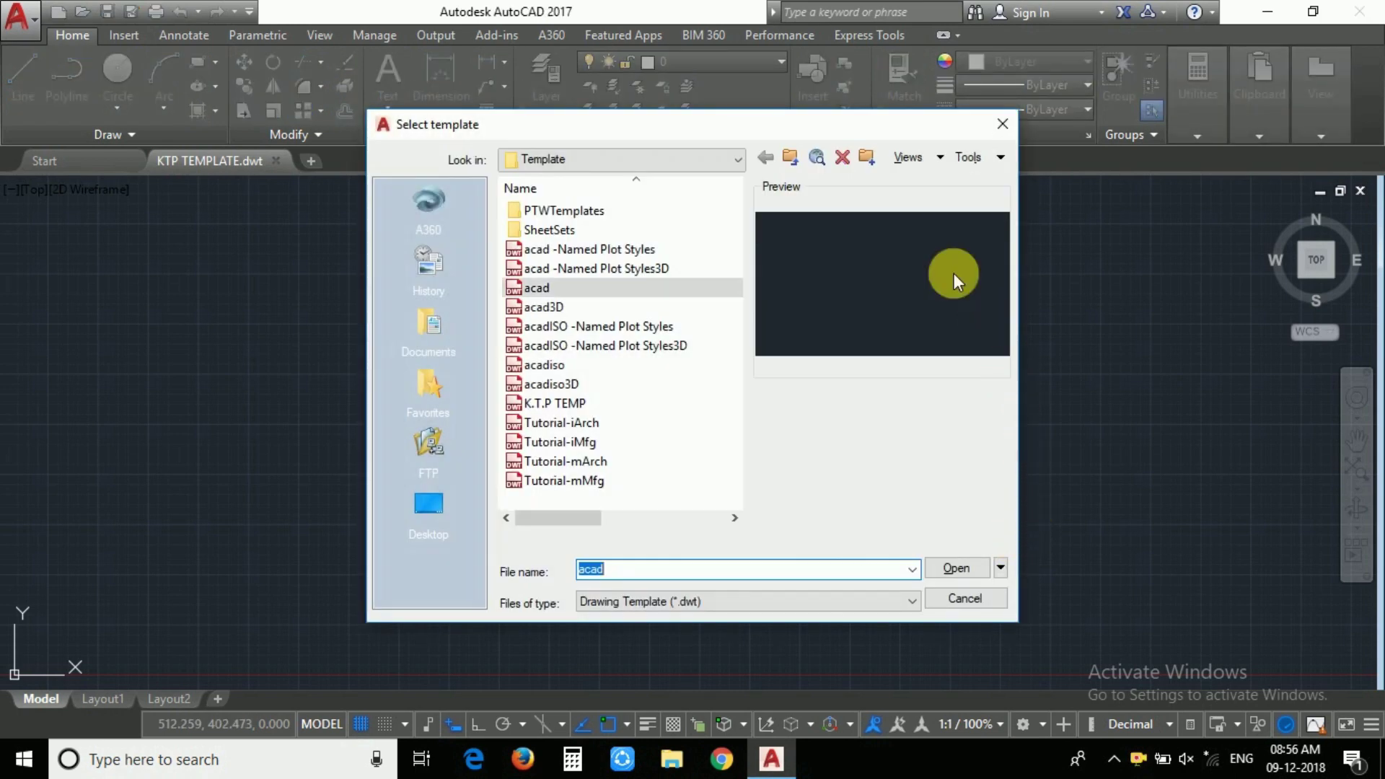
{"action": "left_click", "coordinate": [609, 406]}
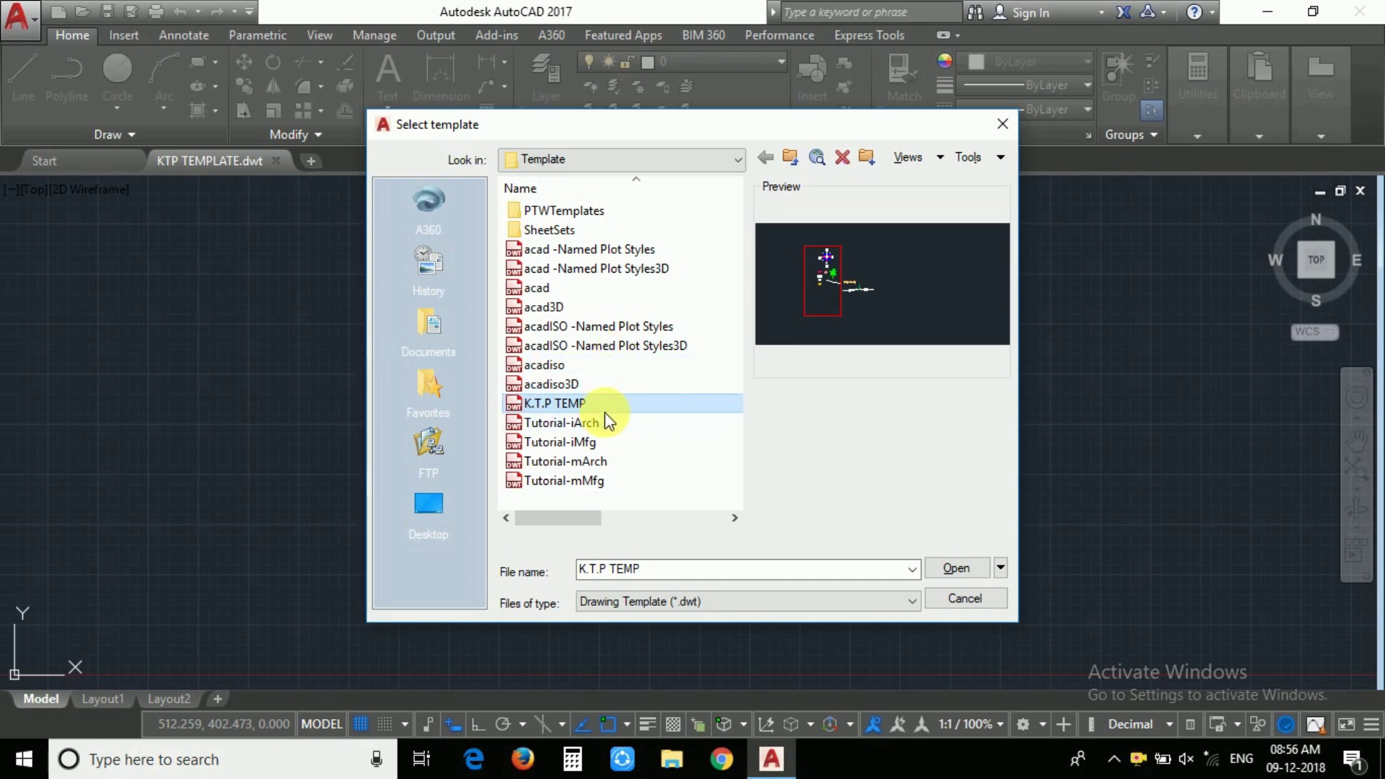
{"action": "left_click", "coordinate": [658, 164]}
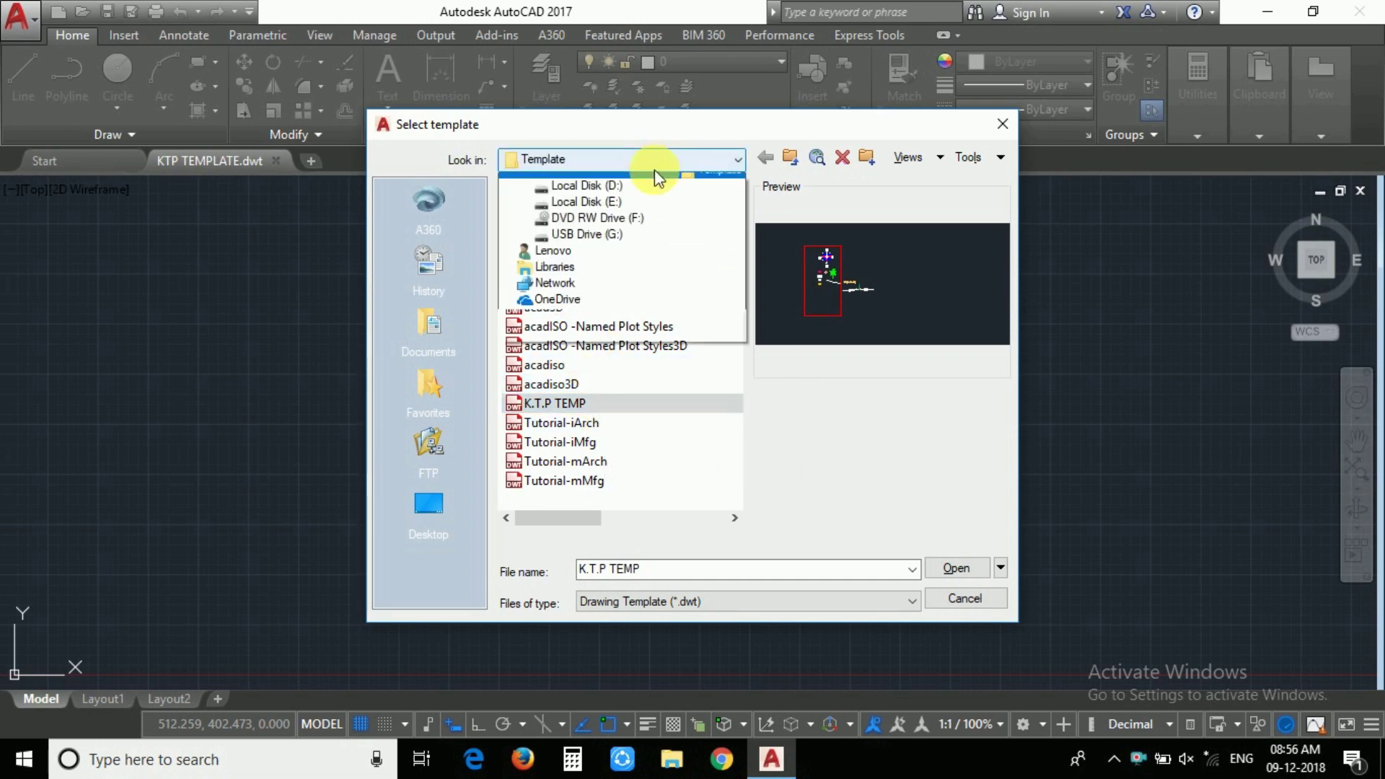
{"action": "left_click", "coordinate": [621, 177]}
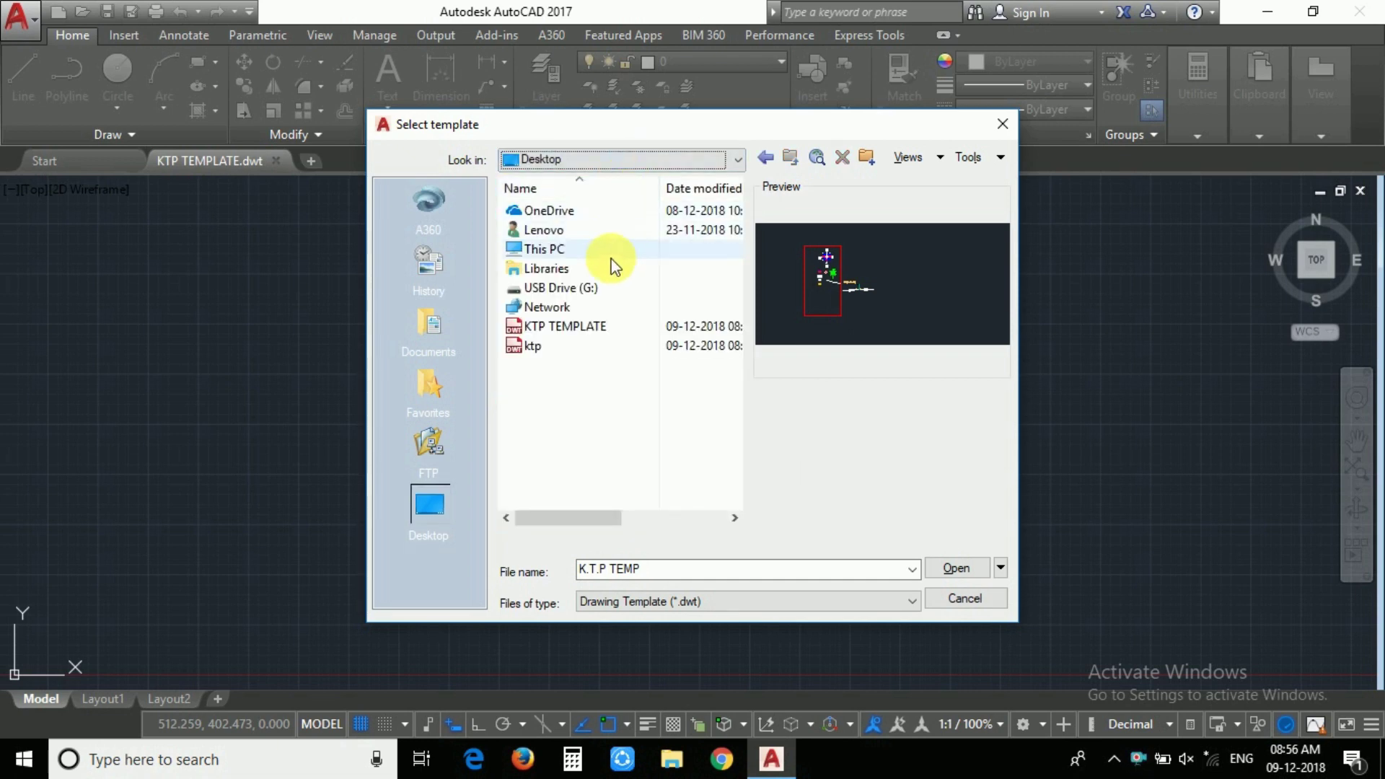
{"action": "left_click", "coordinate": [597, 325]}
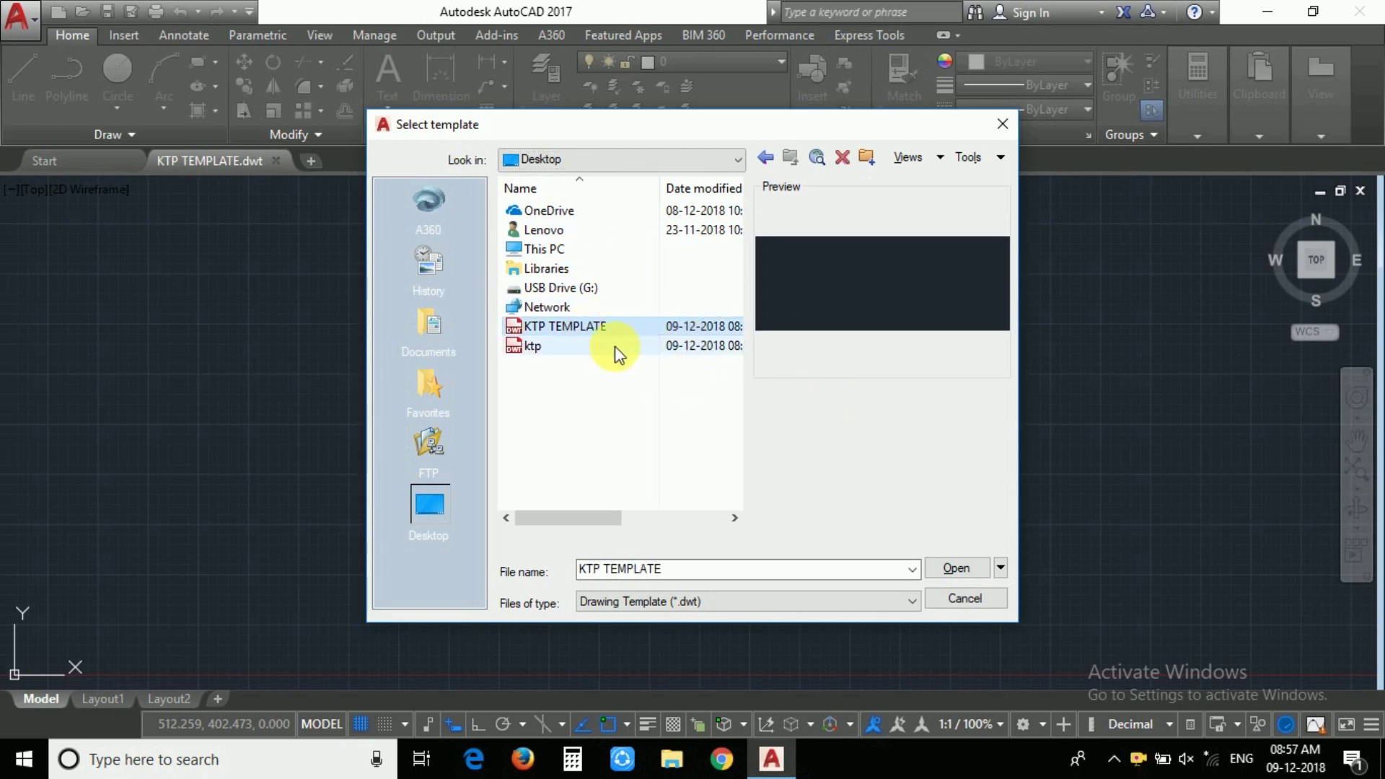
{"action": "left_click", "coordinate": [953, 569]}
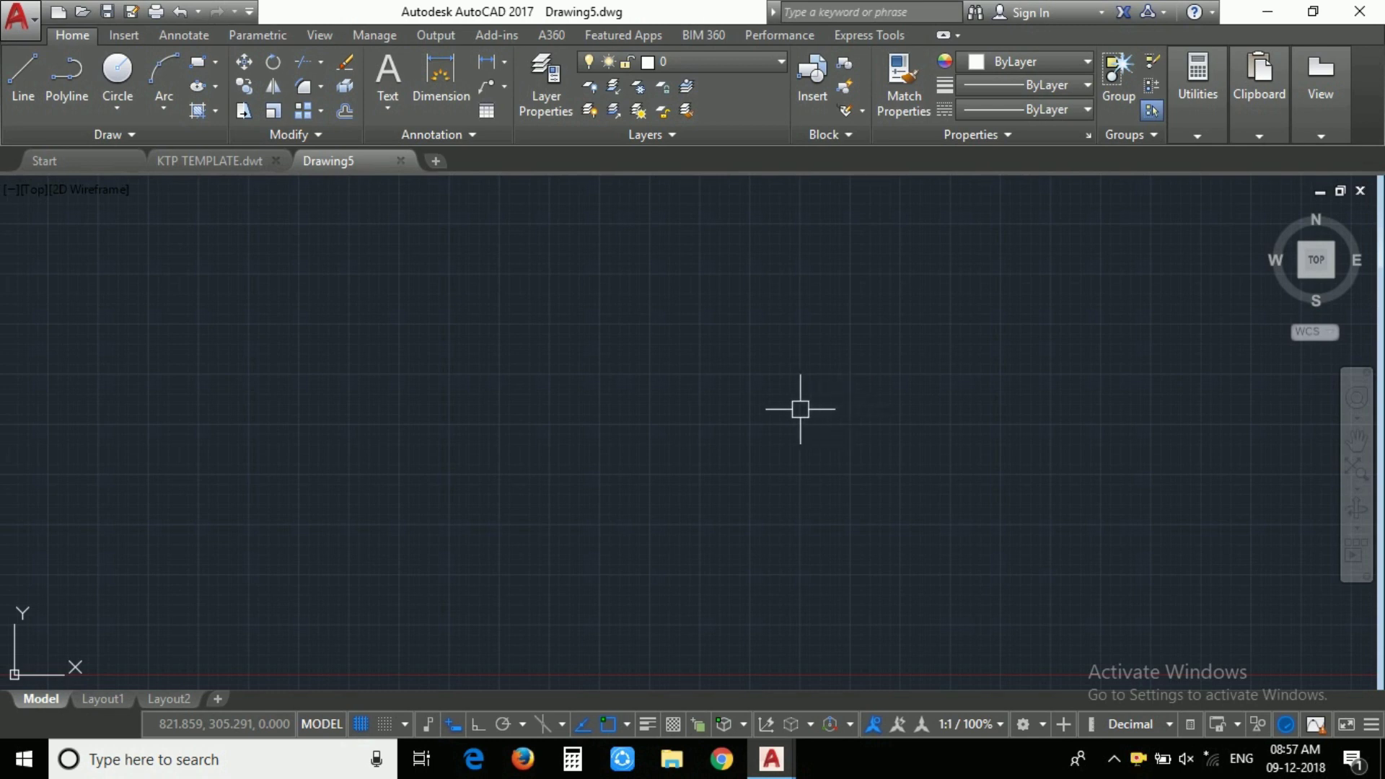
{"action": "scroll", "coordinate": [564, 426], "scroll_direction": "down", "scroll_amount": 5}
{"action": "scroll", "coordinate": [564, 426], "scroll_direction": "up", "scroll_amount": 3}
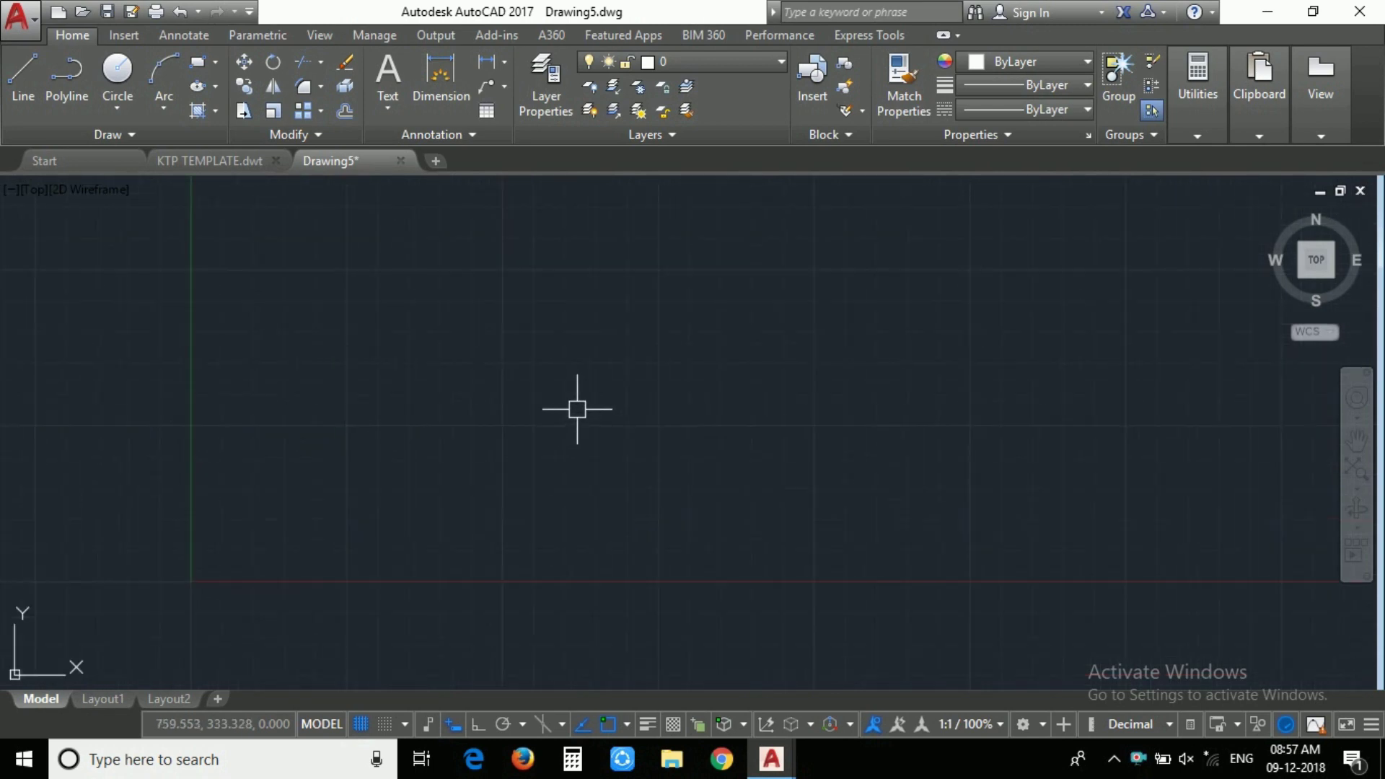
{"action": "type", "text": "UN"}
{"action": "key", "text": "Return"}
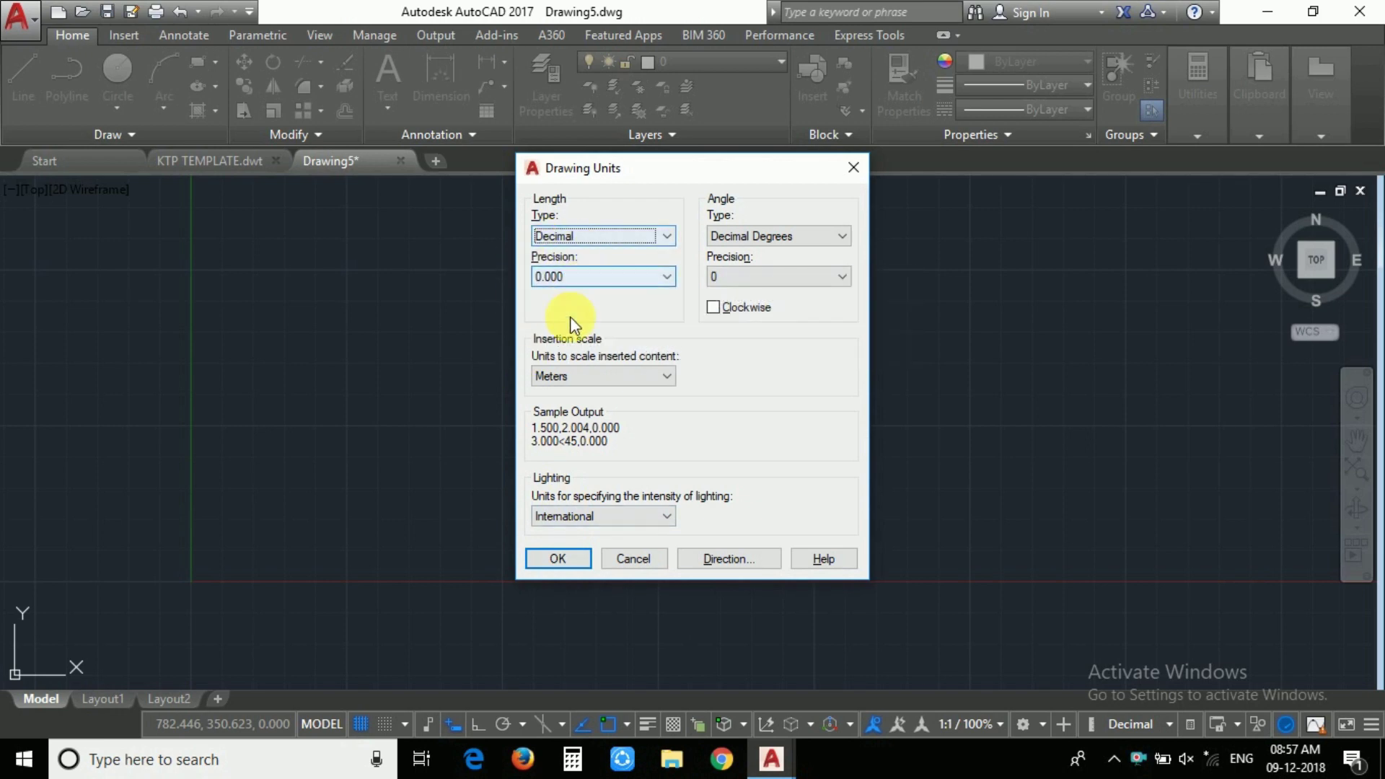
{"action": "left_click", "coordinate": [559, 559]}
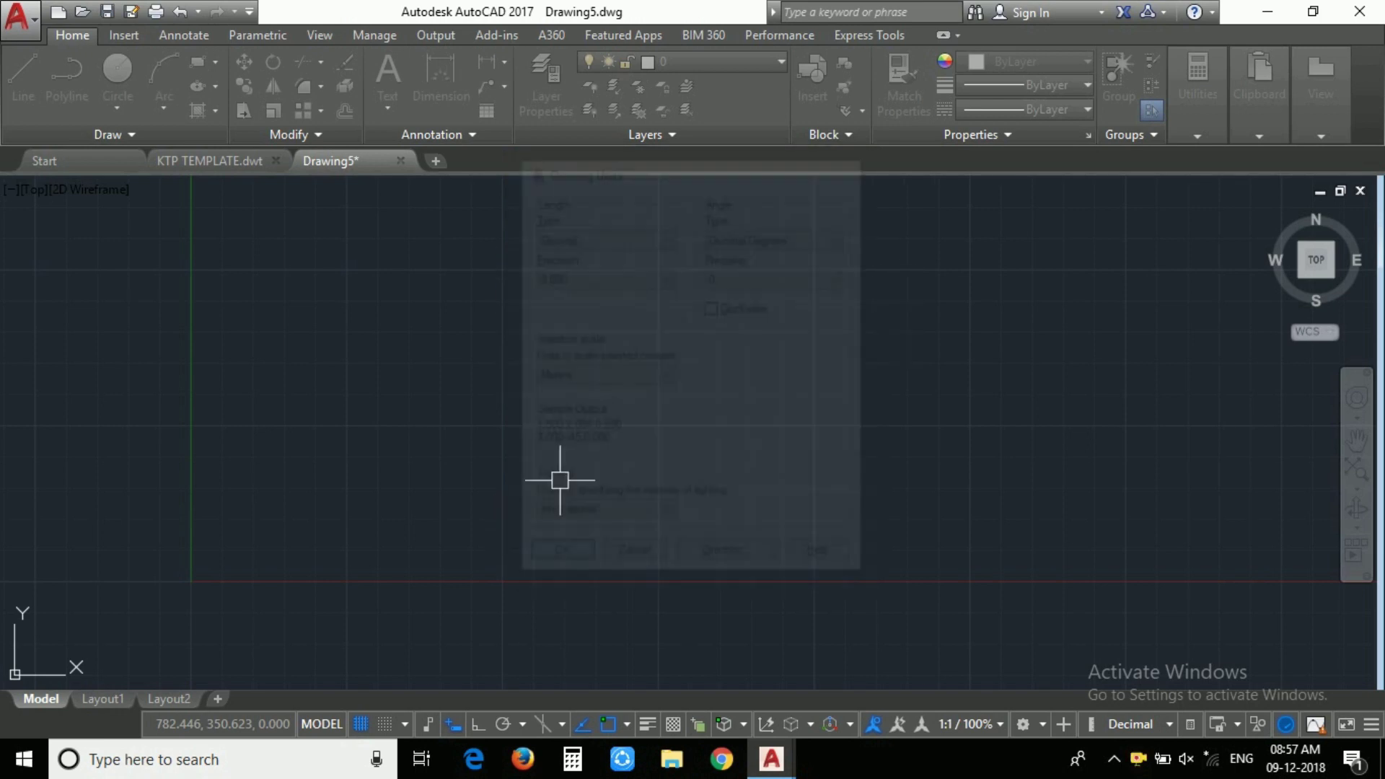
{"action": "type", "text": "d"}
{"action": "key", "text": "Return"}
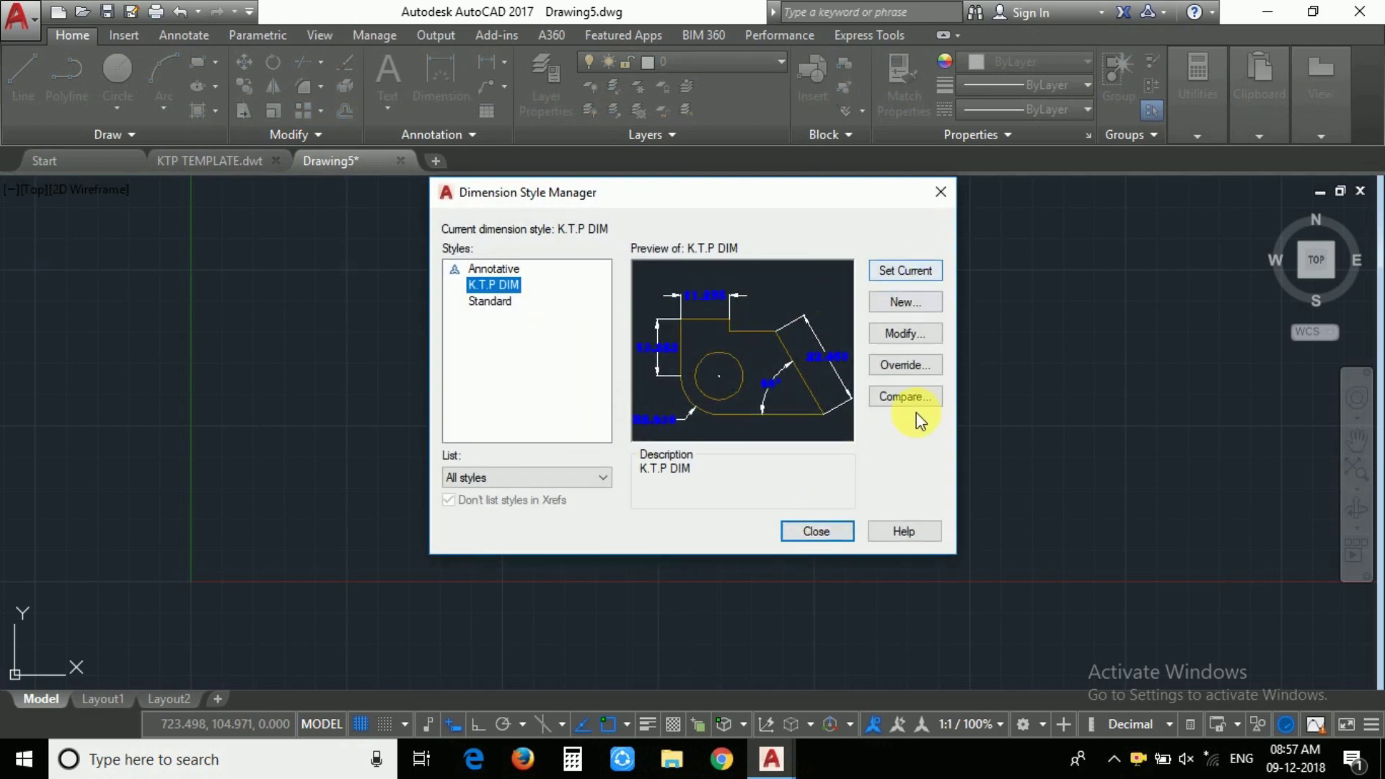
{"action": "left_click", "coordinate": [822, 532]}
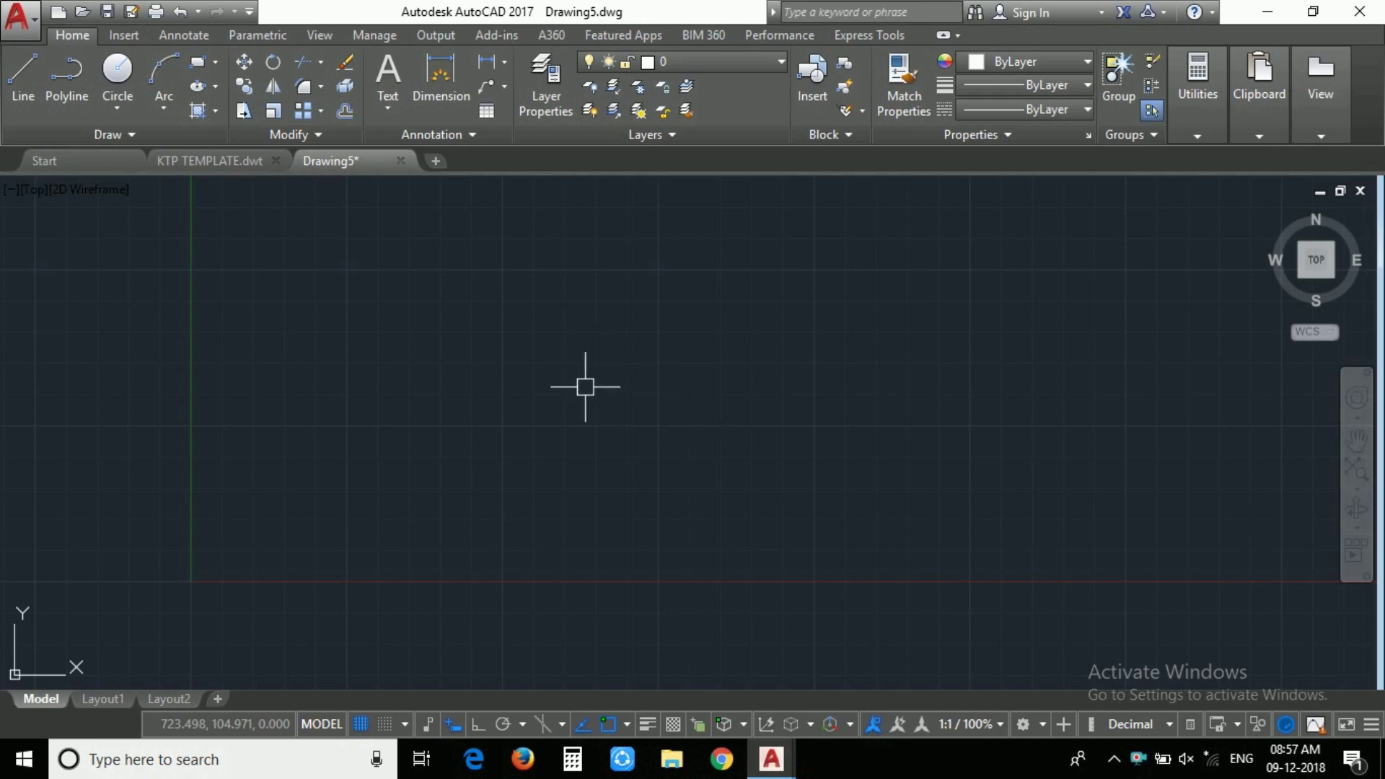
{"action": "scroll", "coordinate": [583, 395], "scroll_direction": "down", "scroll_amount": 1}
{"action": "scroll", "coordinate": [671, 401], "scroll_direction": "up", "scroll_amount": 3}
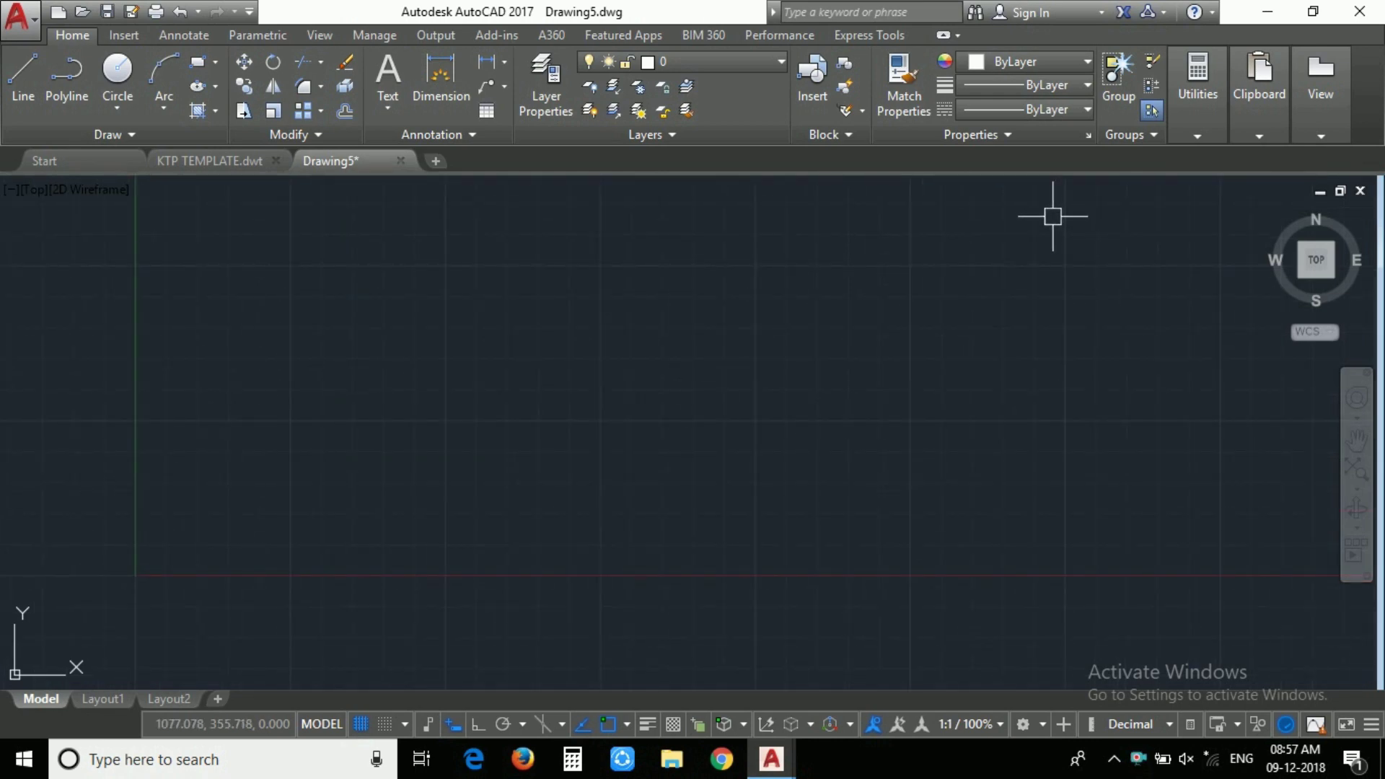
Close Drawing5 without saving, then minimize AutoCAD to reveal the KTP TEMPLATE file on the desktop.
{"action": "left_click", "coordinate": [1359, 11]}
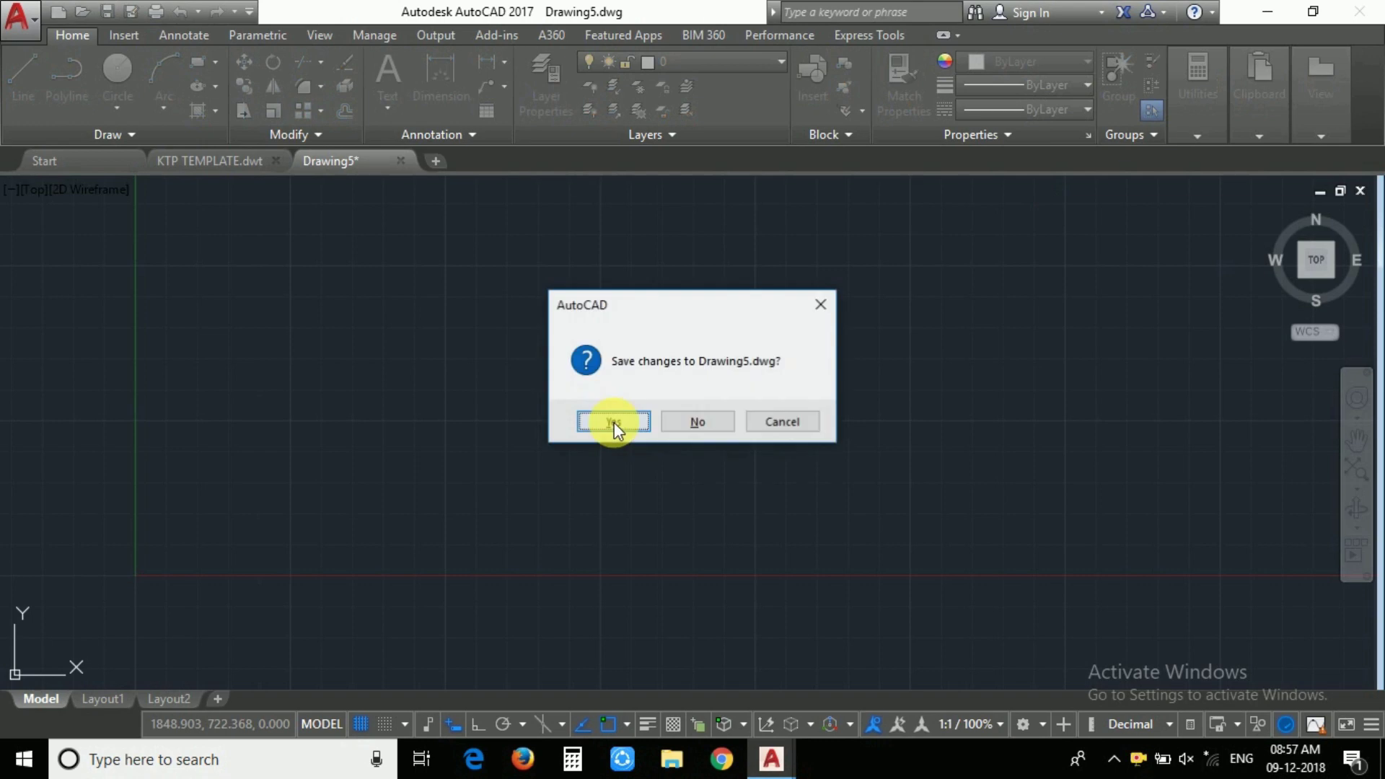
{"action": "left_click", "coordinate": [698, 422]}
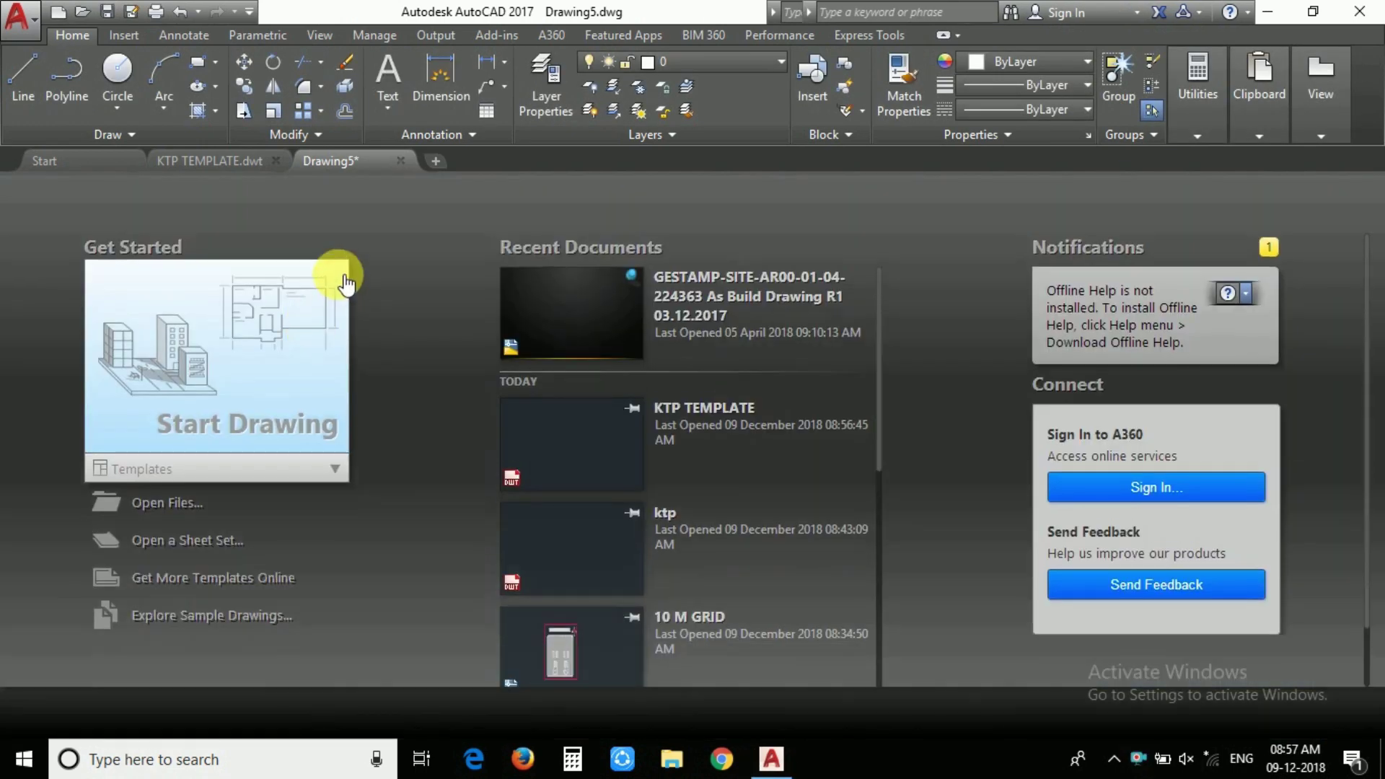
{"action": "left_click", "coordinate": [335, 277]}
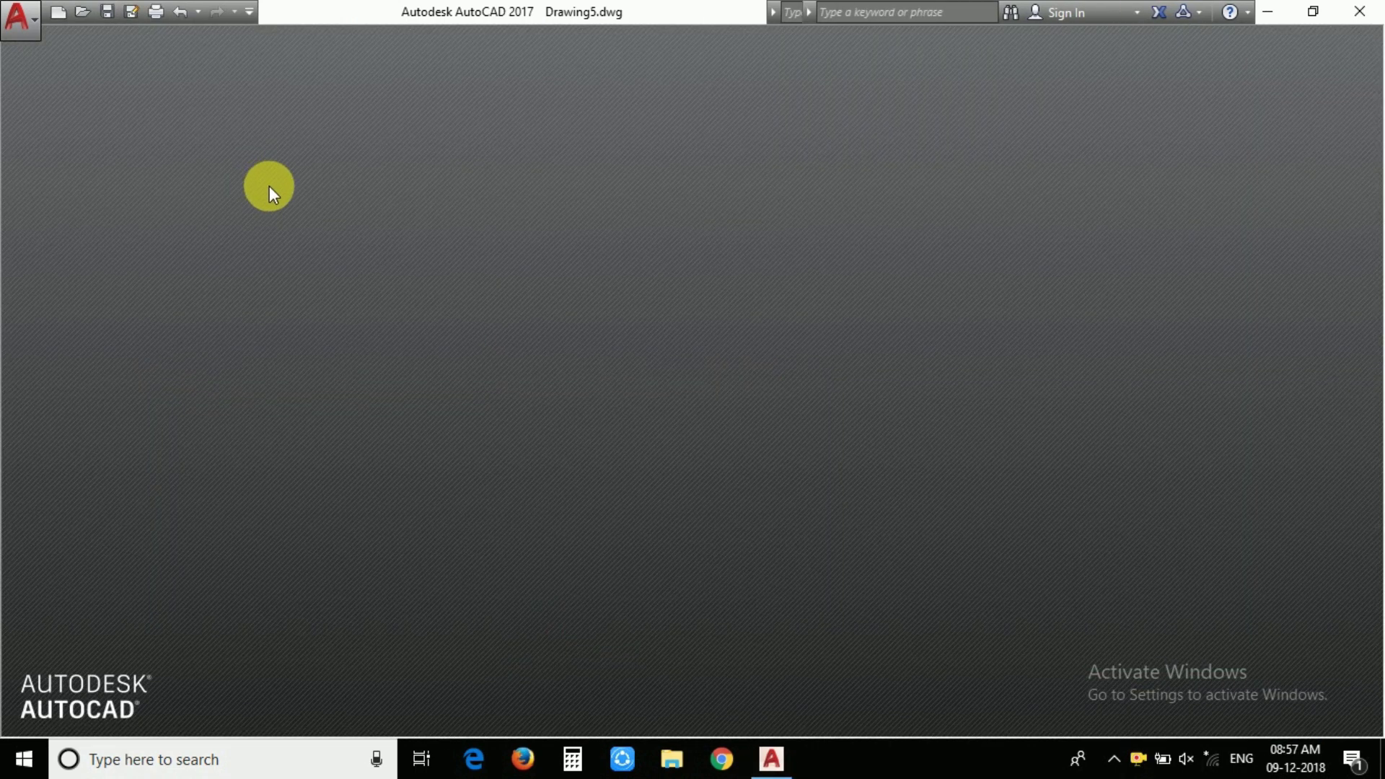
{"action": "left_click", "coordinate": [1273, 16]}
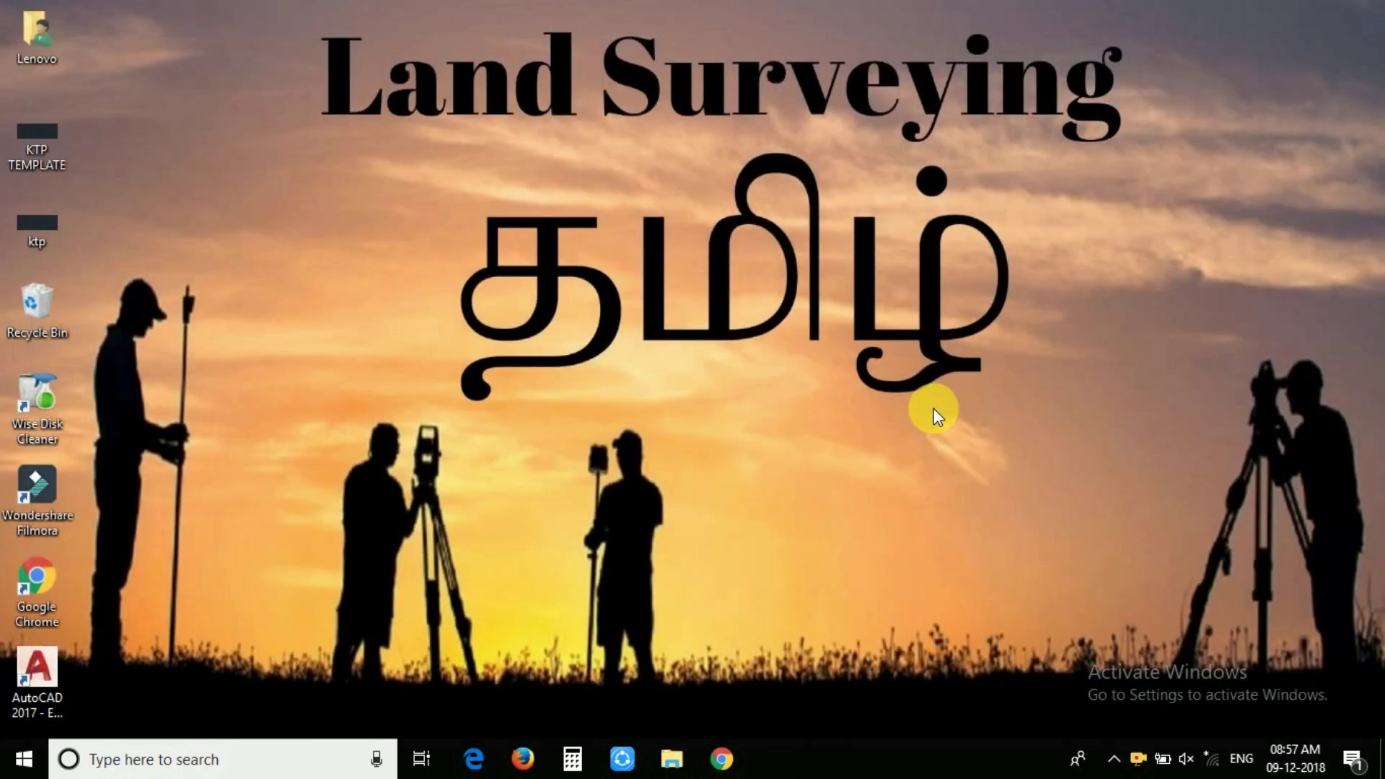